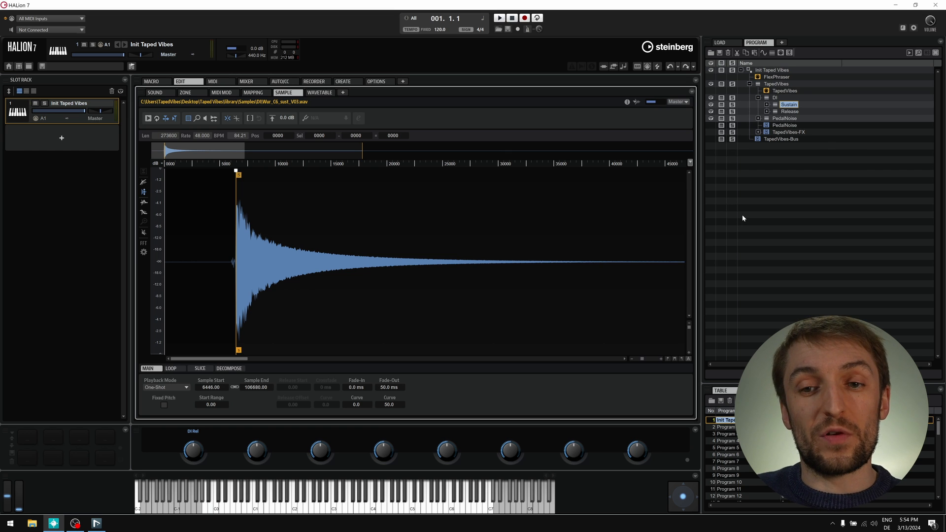
- Zoom into the sustain sample's start and give it a 0.1 ms fade-in with curve 100
{"action": "left_click", "coordinate": [668, 359]}
{"action": "left_click", "coordinate": [670, 360]}
{"action": "left_click", "coordinate": [670, 359]}
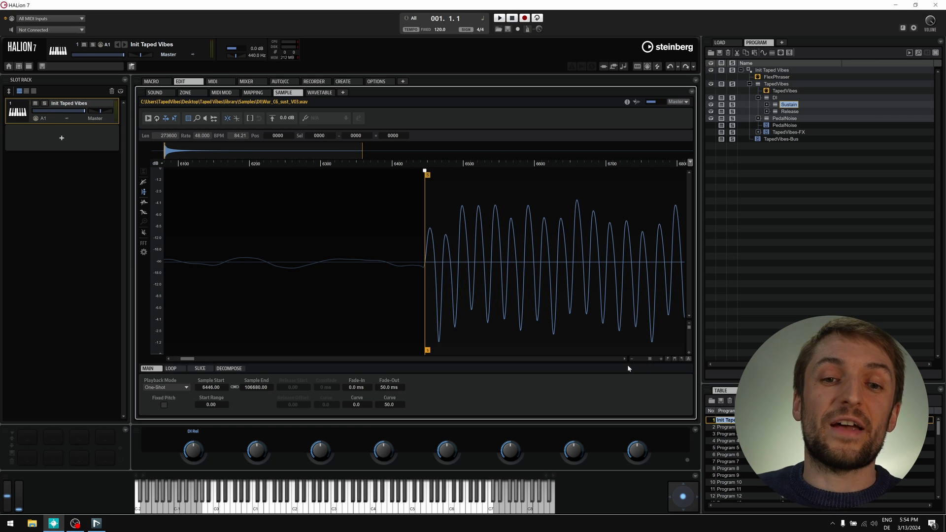
{"action": "double_click", "coordinate": [365, 387]}
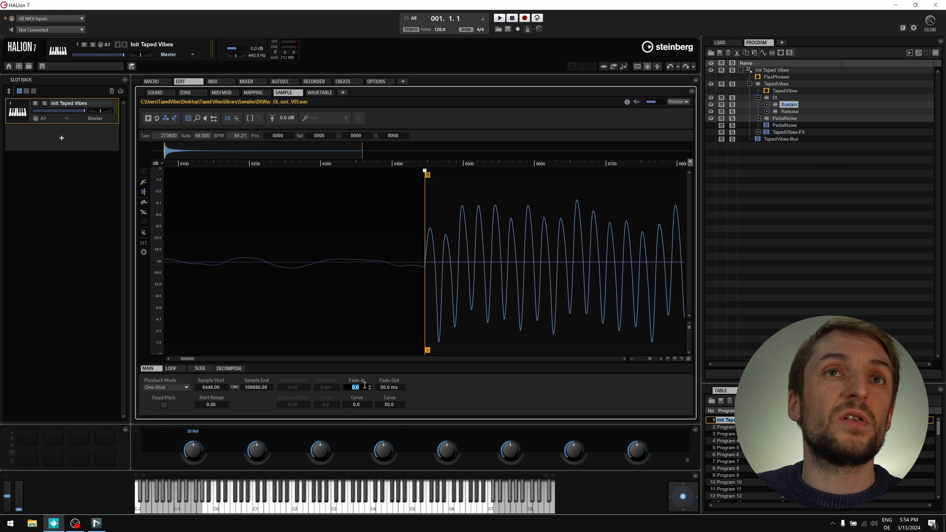
{"action": "type", "text": "0.1"}
{"action": "key", "text": "Return"}
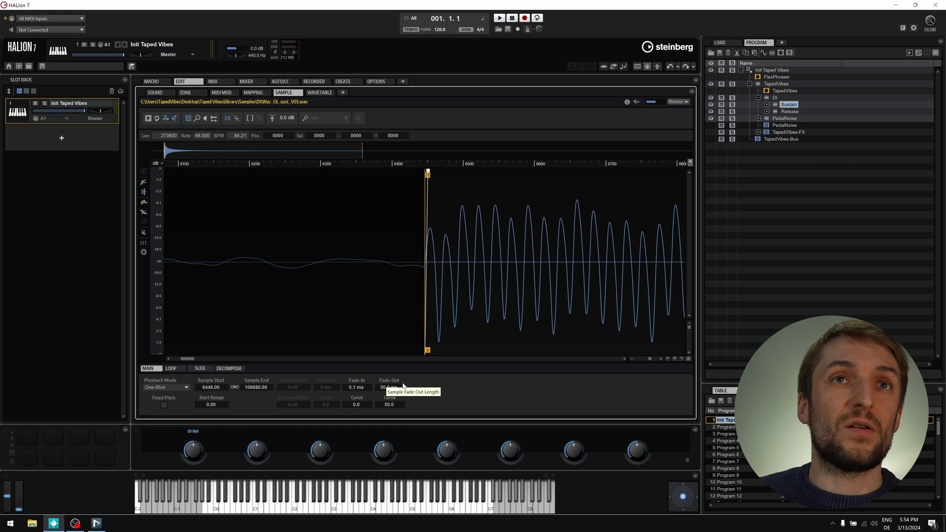
{"action": "double_click", "coordinate": [364, 404]}
{"action": "type", "text": "100"}
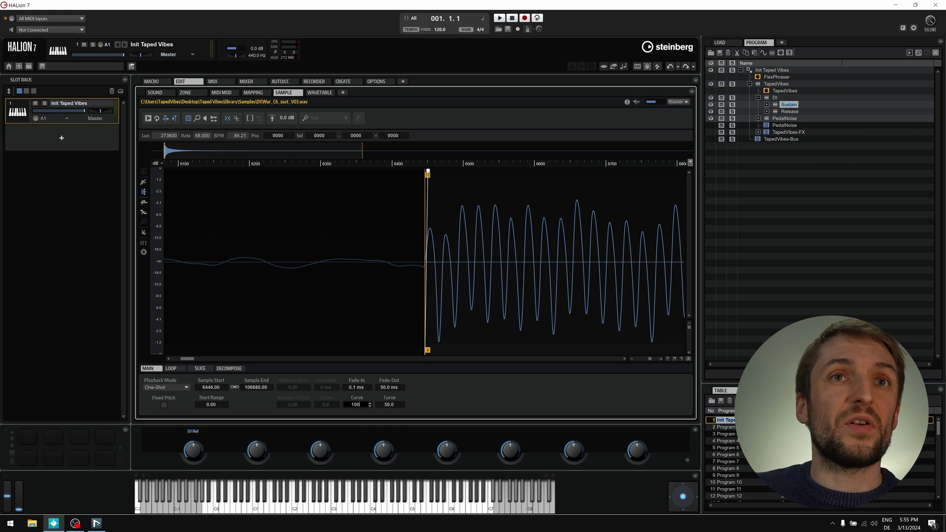
{"action": "key", "text": "Return"}
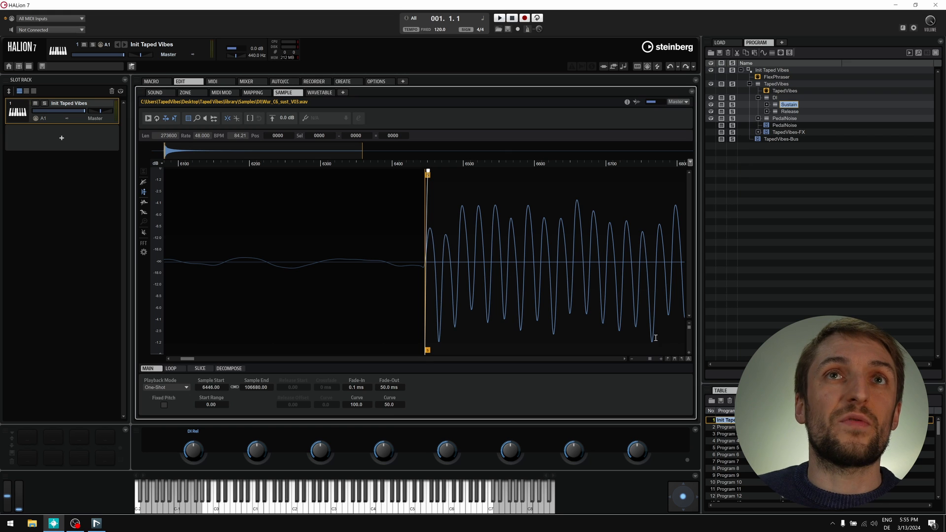
{"action": "left_click", "coordinate": [667, 360]}
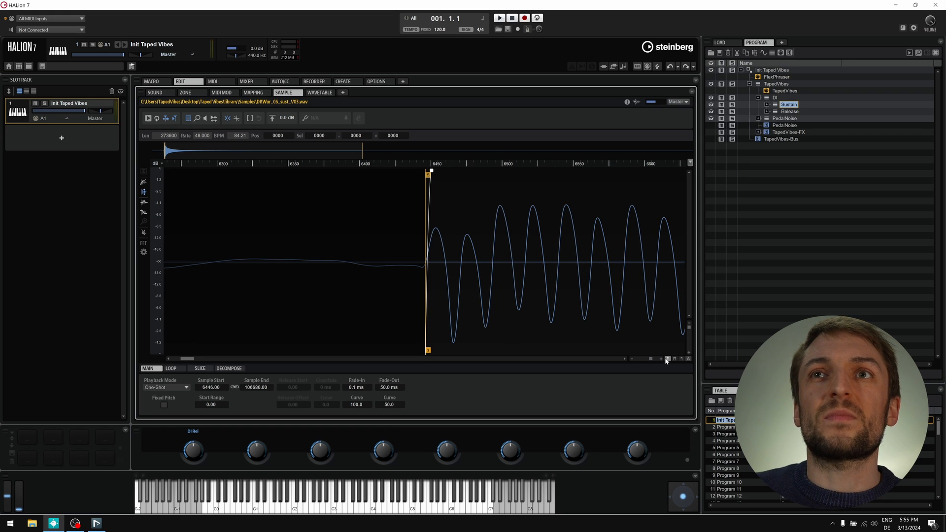
{"action": "left_click", "coordinate": [668, 359]}
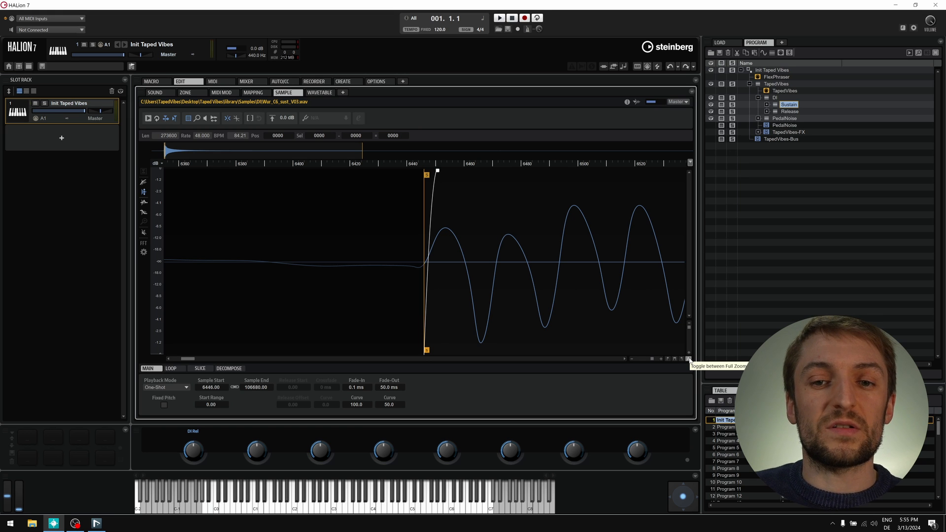
{"action": "left_click", "coordinate": [689, 360]}
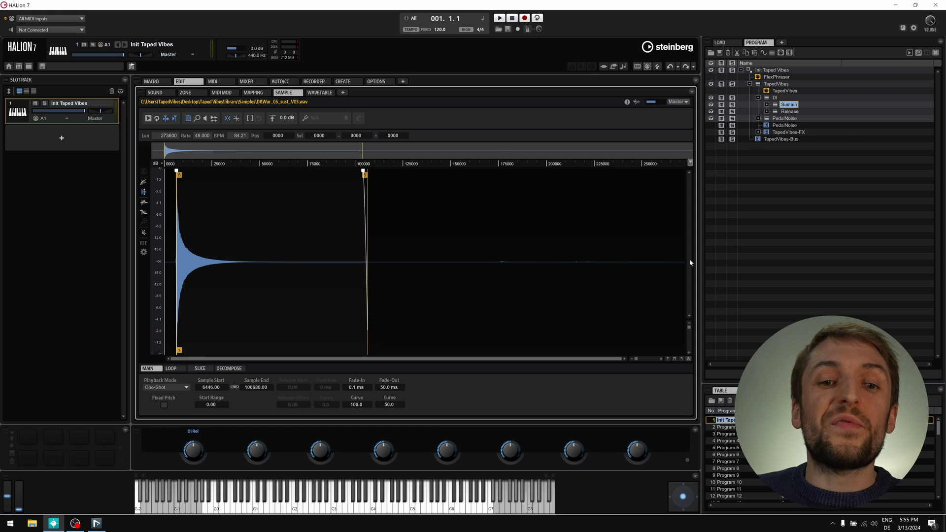
- Choose Import/Export > Export Samples for the Init Taped Vibes program
{"action": "left_click", "coordinate": [777, 70]}
{"action": "right_click", "coordinate": [778, 71]}
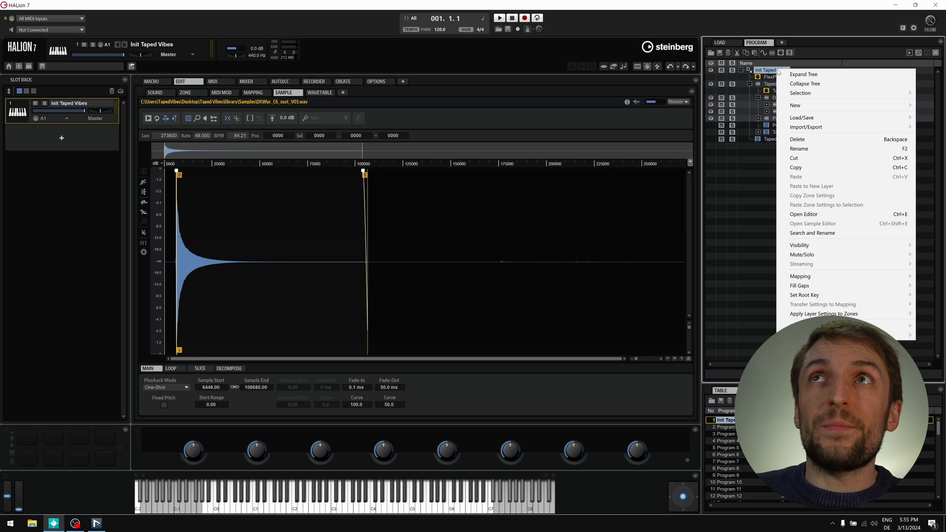
{"action": "mouse_move", "coordinate": [810, 127]}
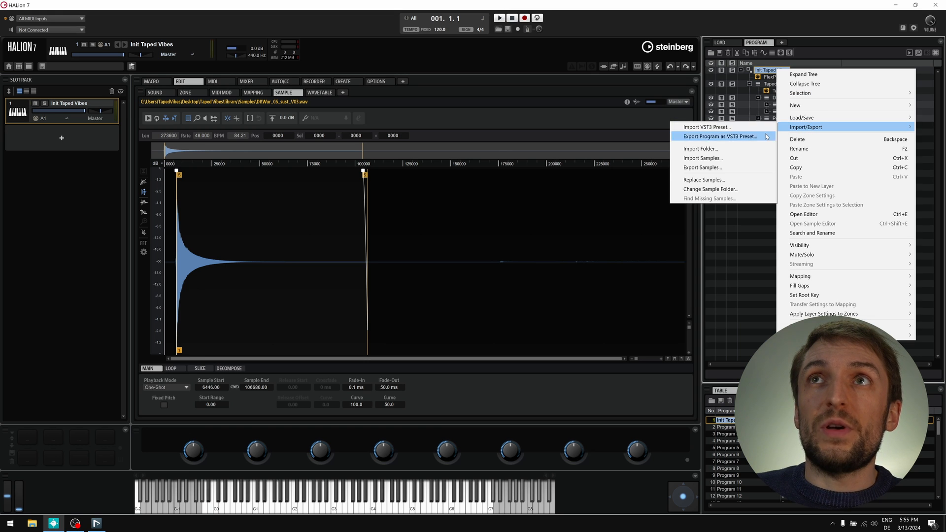
{"action": "left_click", "coordinate": [741, 170]}
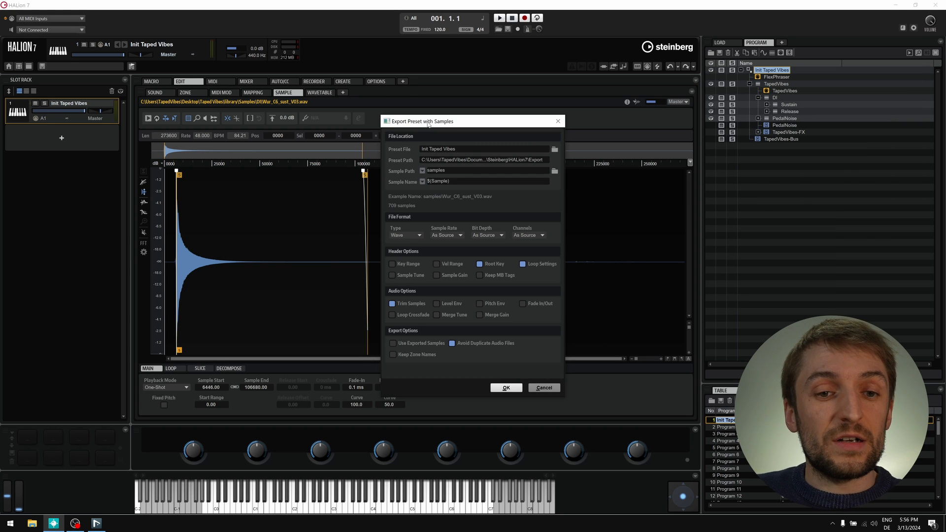
- Enable Fade In/Out and Merge Gain alongside Trim Samples for the sample export
{"action": "left_click", "coordinate": [423, 182]}
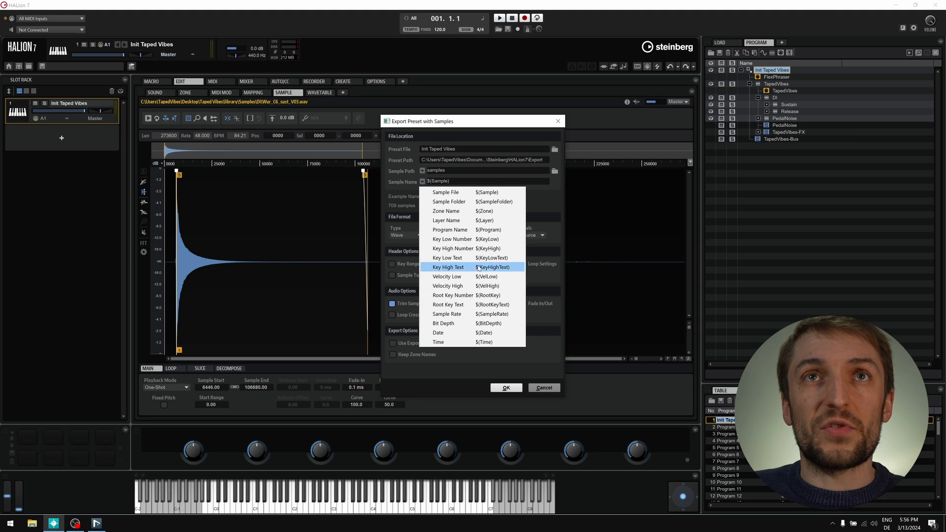
{"action": "left_click", "coordinate": [408, 208]}
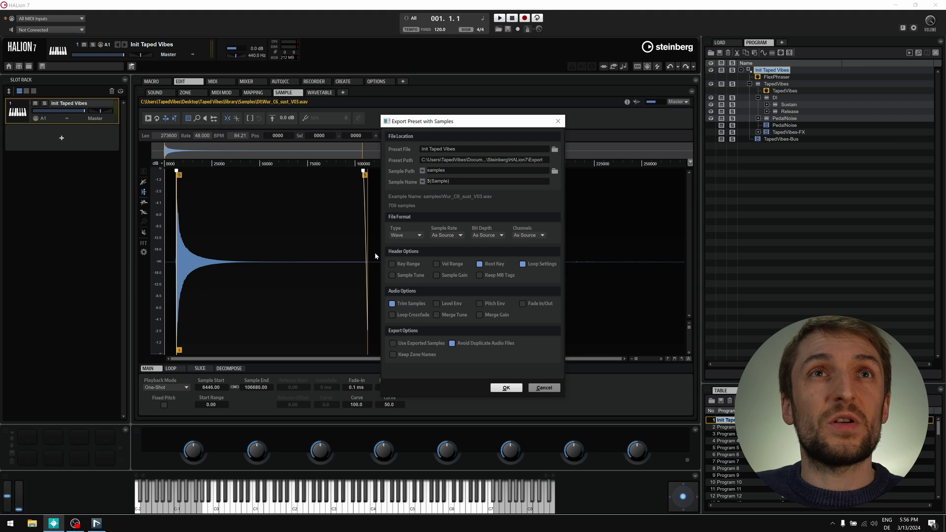
{"action": "left_click", "coordinate": [521, 303]}
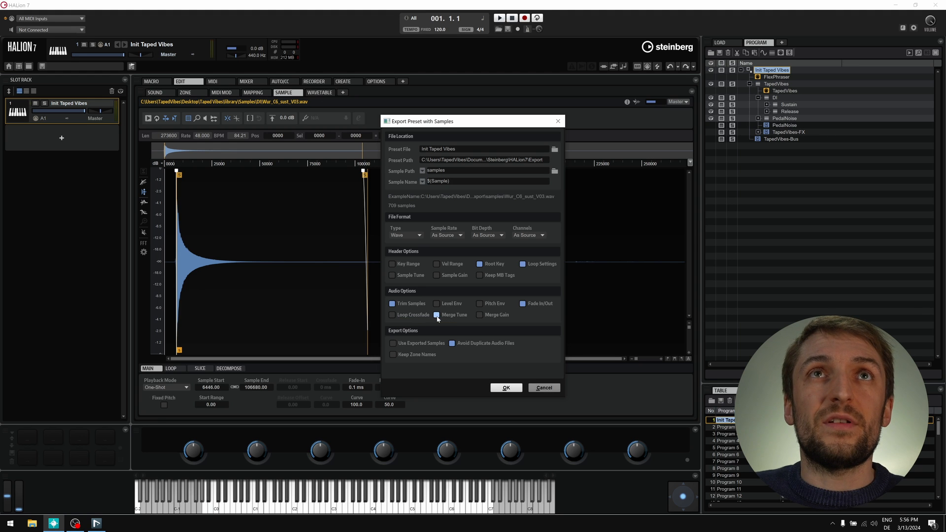
{"action": "left_click", "coordinate": [480, 315]}
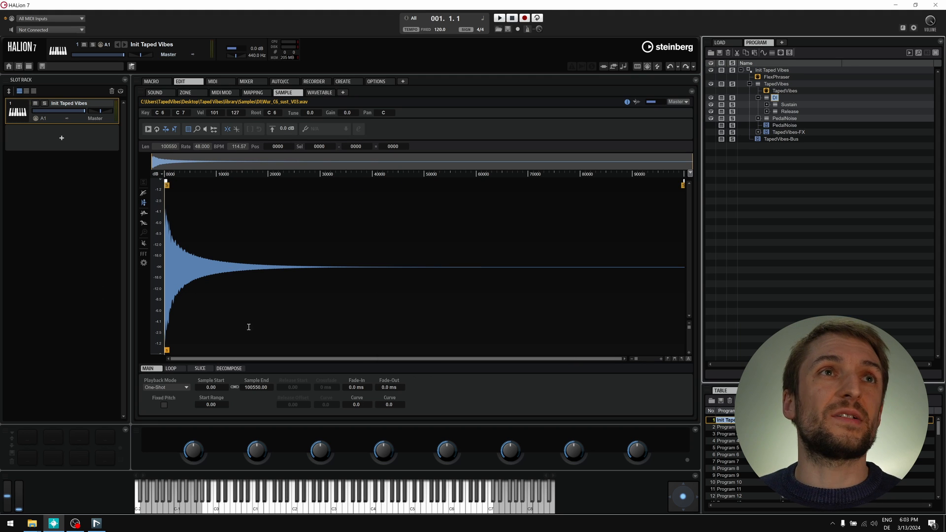
- Zoom into the exported waveform and expand the Release layer in the Program Tree
{"action": "left_click", "coordinate": [668, 359]}
{"action": "left_click", "coordinate": [668, 360]}
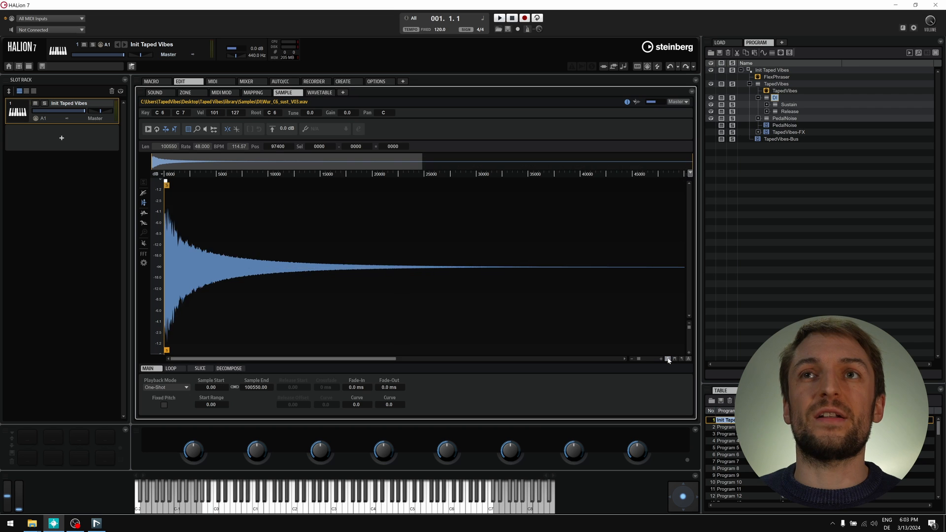
{"action": "left_click", "coordinate": [668, 359]}
{"action": "left_click", "coordinate": [668, 359]}
{"action": "left_click", "coordinate": [668, 360]}
{"action": "left_click", "coordinate": [668, 360]}
{"action": "key", "text": "Down"}
{"action": "key", "text": "Down"}
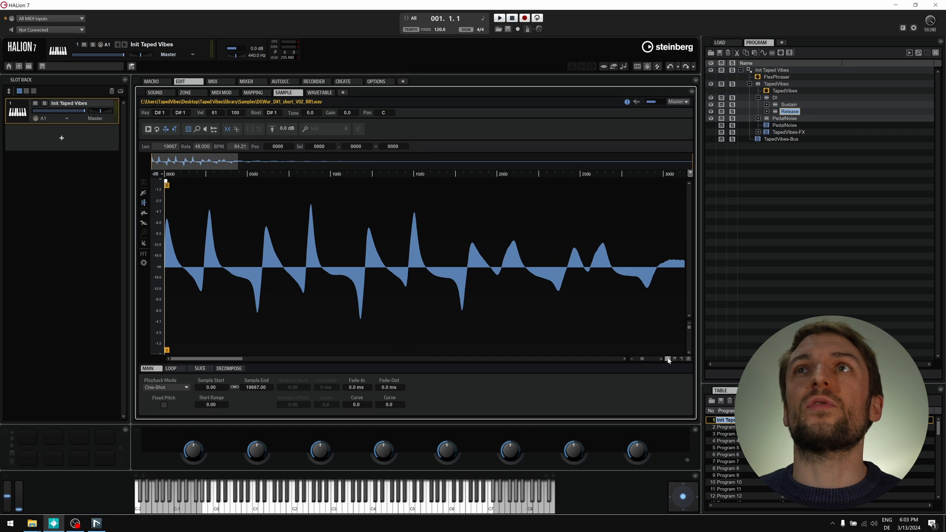
{"action": "key", "text": "Right"}
- Browse RR1's samples to Wur_B4_short_V01_RR1.wav, hide the zone info row, then switch to Nuendo
{"action": "left_click", "coordinate": [676, 360]}
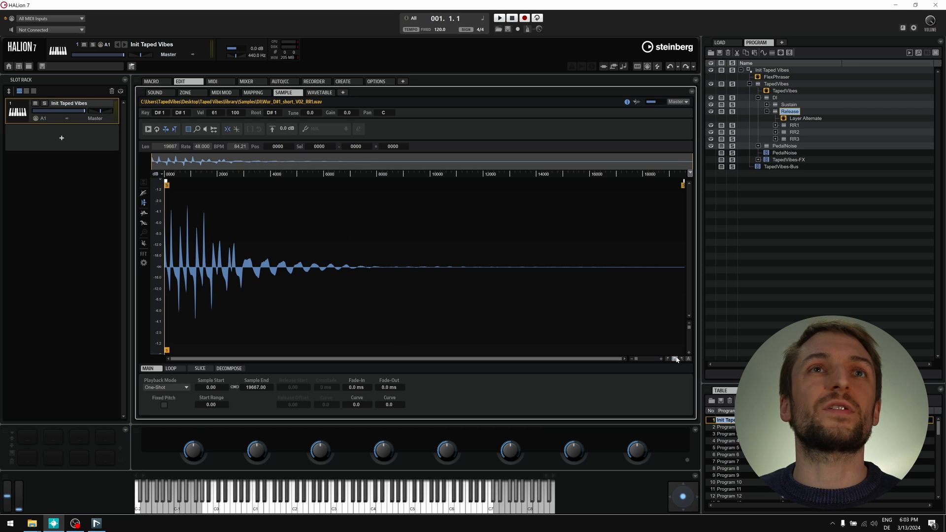
{"action": "key", "text": "Down"}
{"action": "key", "text": "Down"}
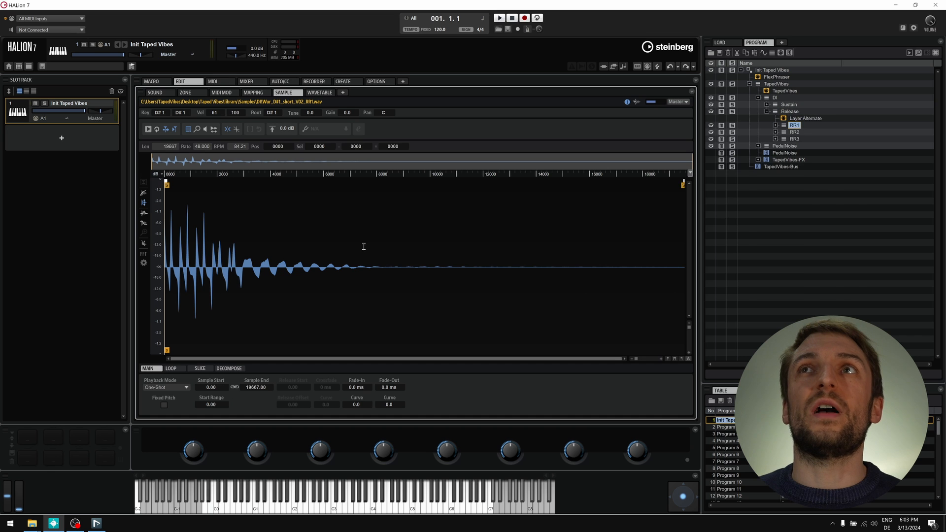
{"action": "key", "text": "Right"}
{"action": "key", "text": "Down"}
{"action": "key", "text": "Down"}
{"action": "key", "text": "Down"}
{"action": "key", "text": "Down"}
{"action": "key", "text": "Down"}
{"action": "key", "text": "Down"}
{"action": "key", "text": "Down"}
{"action": "key", "text": "Down"}
{"action": "key", "text": "Down"}
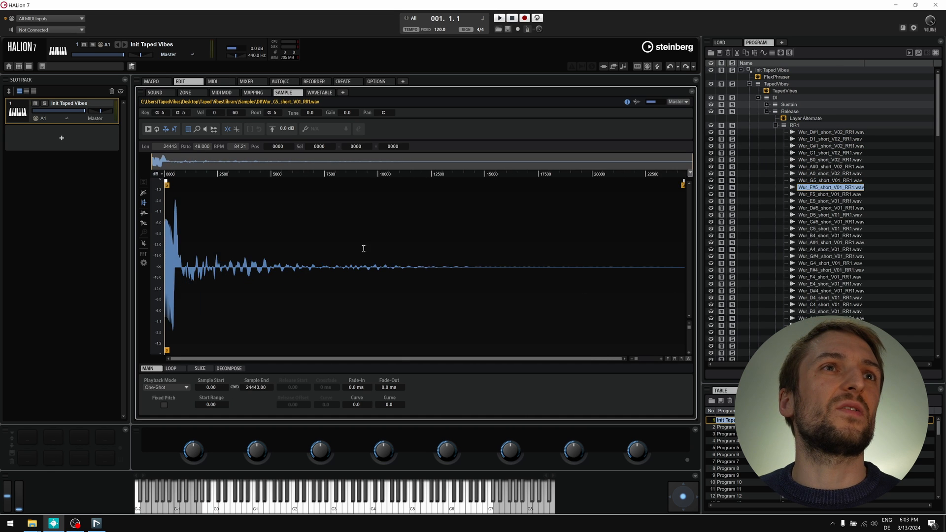
{"action": "key", "text": "Down"}
{"action": "key", "text": "Down"}
{"action": "key", "text": "Down"}
{"action": "key", "text": "Down"}
{"action": "key", "text": "Down"}
{"action": "key", "text": "Down"}
{"action": "key", "text": "Down"}
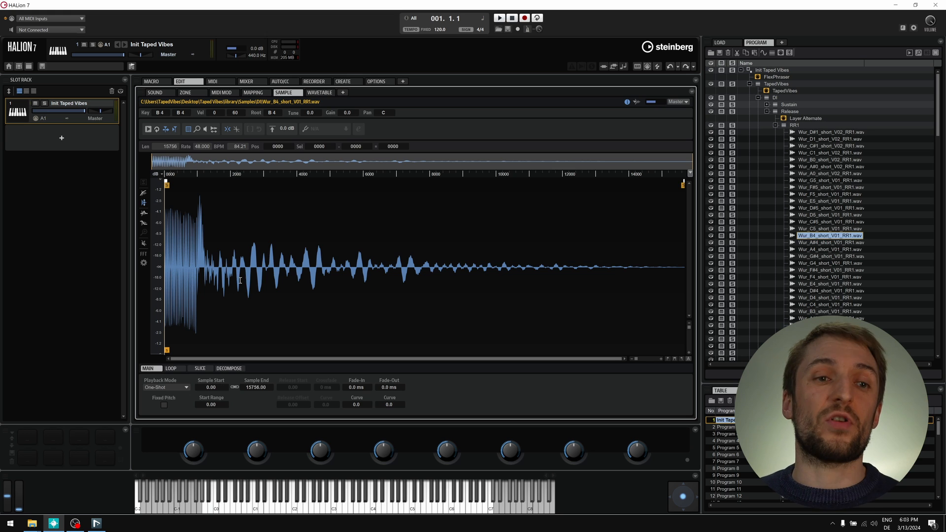
{"action": "key", "text": "Left"}
{"action": "key", "text": "Left"}
{"action": "key", "text": "Left"}
{"action": "key", "text": "Left"}
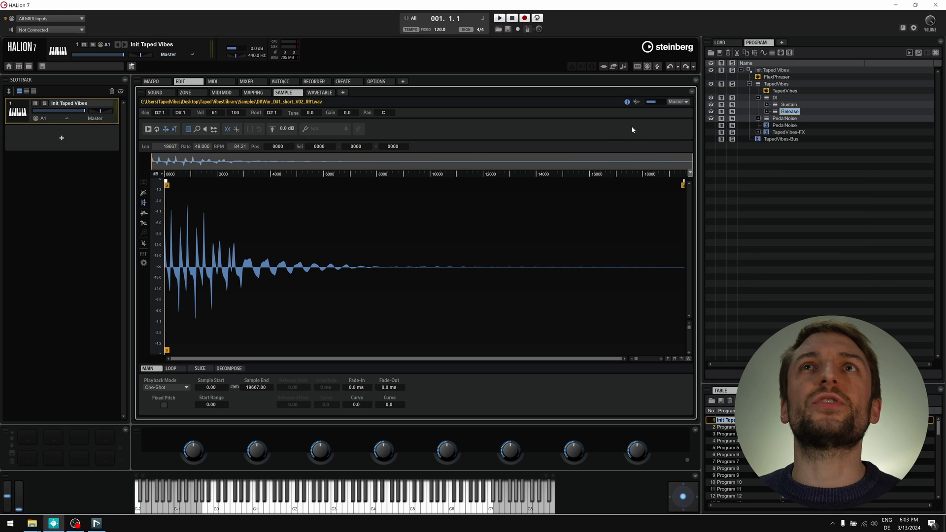
{"action": "left_click", "coordinate": [627, 102]}
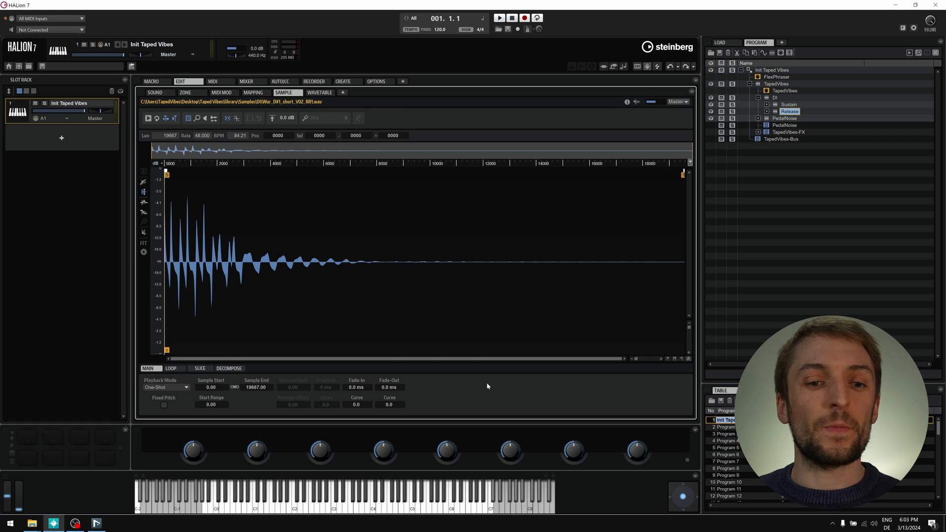
{"action": "left_click", "coordinate": [96, 523]}
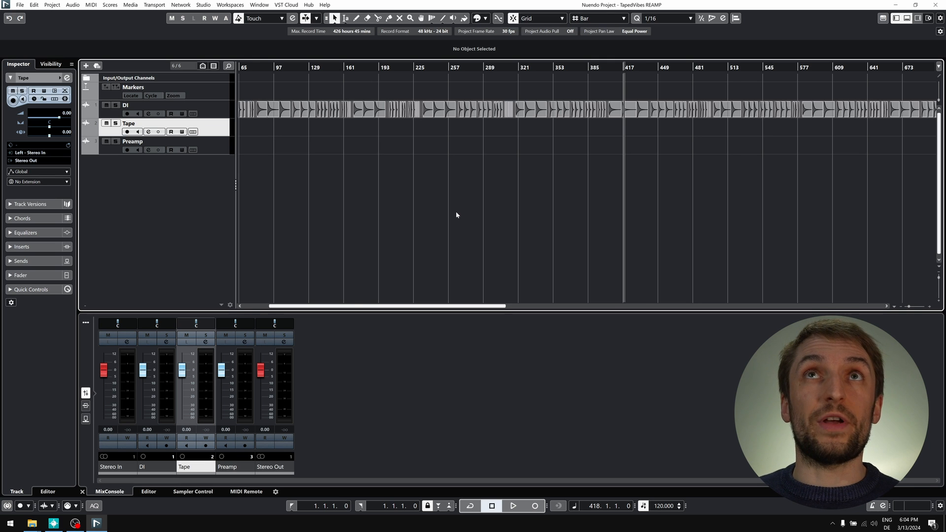
- Zoom the timeline out fully and rubber-band select the Wurlitzer events on the DI track
{"action": "key", "text": "h"}
{"action": "key", "text": "h"}
{"action": "key", "text": "h"}
{"action": "key", "text": "h"}
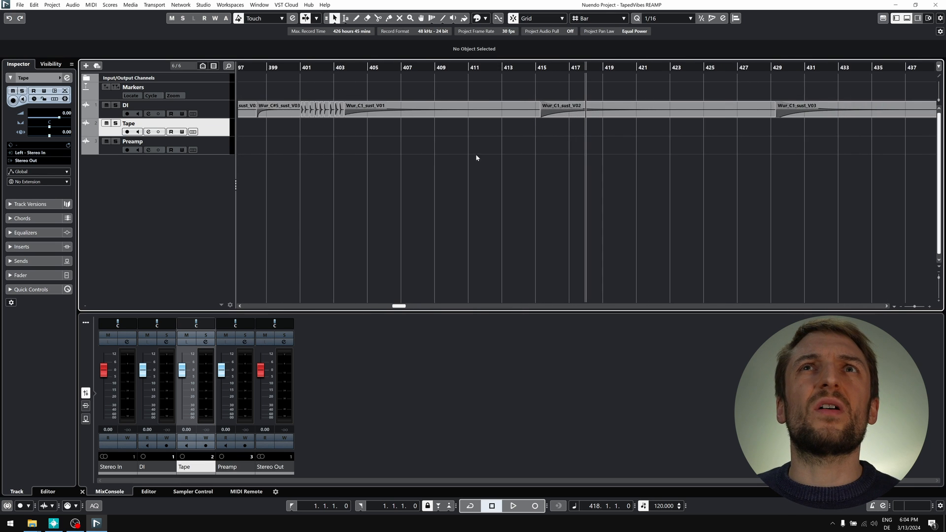
{"action": "key", "text": "g"}
{"action": "key", "text": "g"}
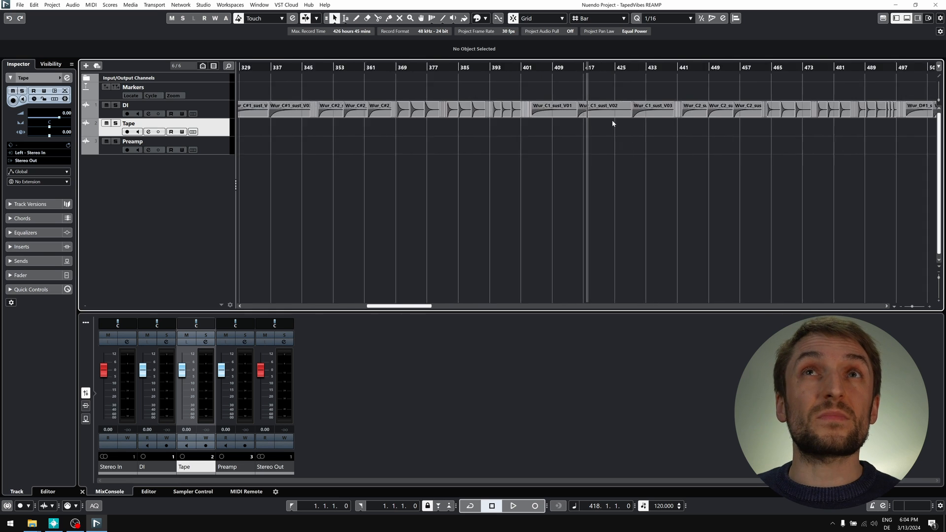
{"action": "key", "text": "g"}
{"action": "key", "text": "g"}
{"action": "key", "text": "g"}
{"action": "key", "text": "ctrl+a"}
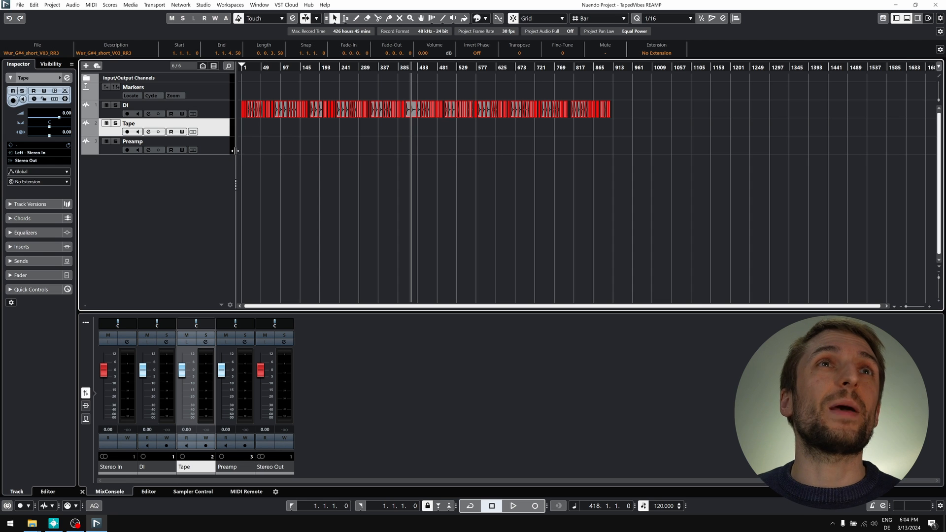
{"action": "left_click_drag", "start_coordinate": [641, 165], "coordinate": [121, 64]}
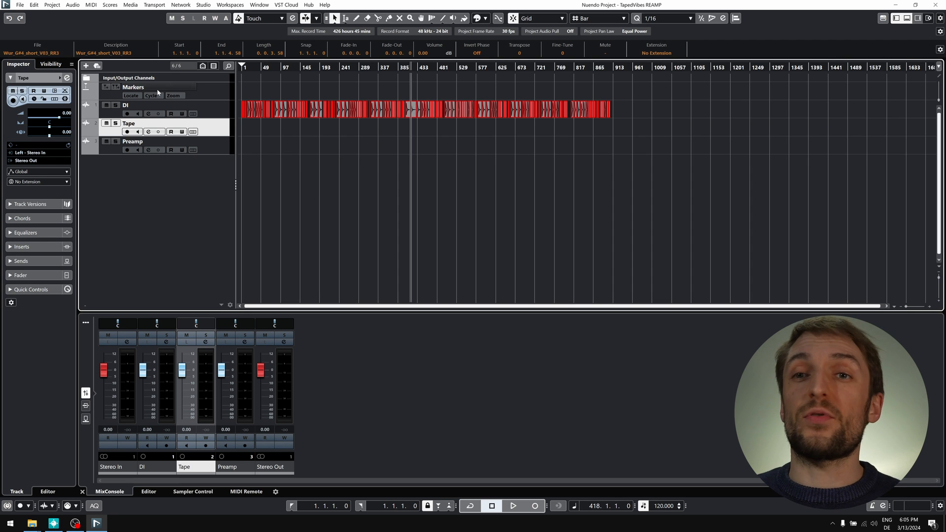
- Add markers from the selected events with Combine Adjacent Events unchecked
{"action": "left_click", "coordinate": [53, 5]}
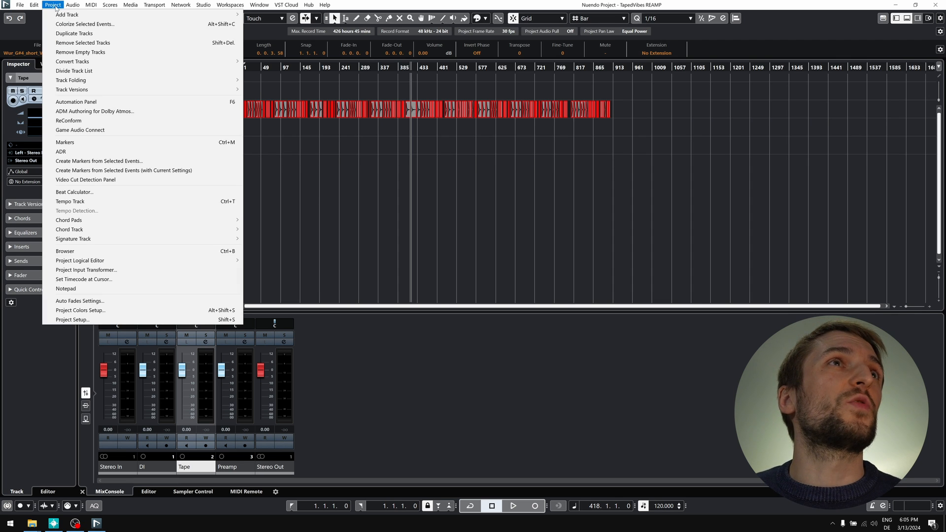
{"action": "left_click", "coordinate": [87, 162]}
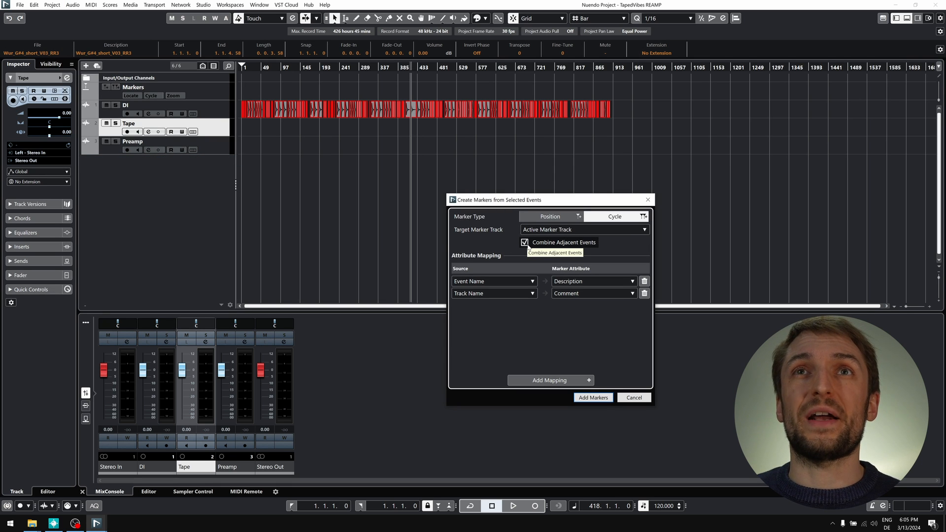
{"action": "left_click", "coordinate": [526, 243]}
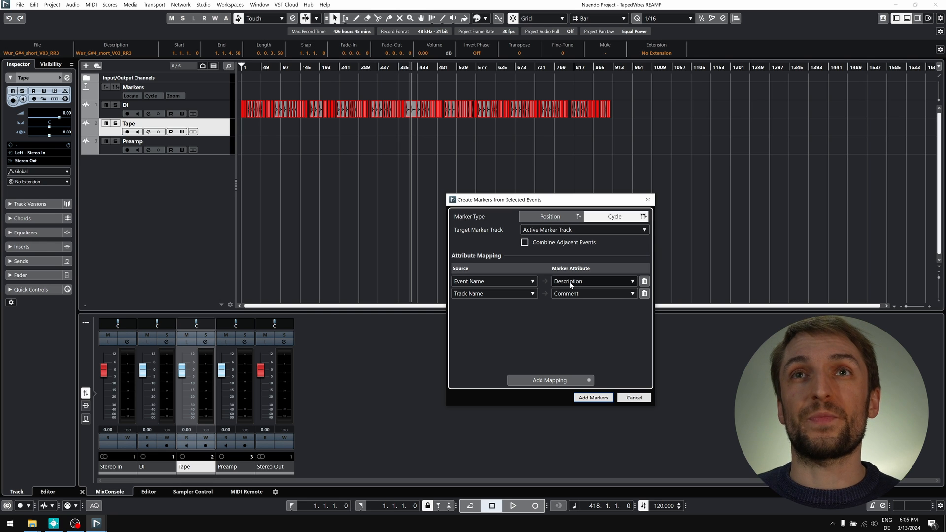
{"action": "left_click", "coordinate": [594, 397]}
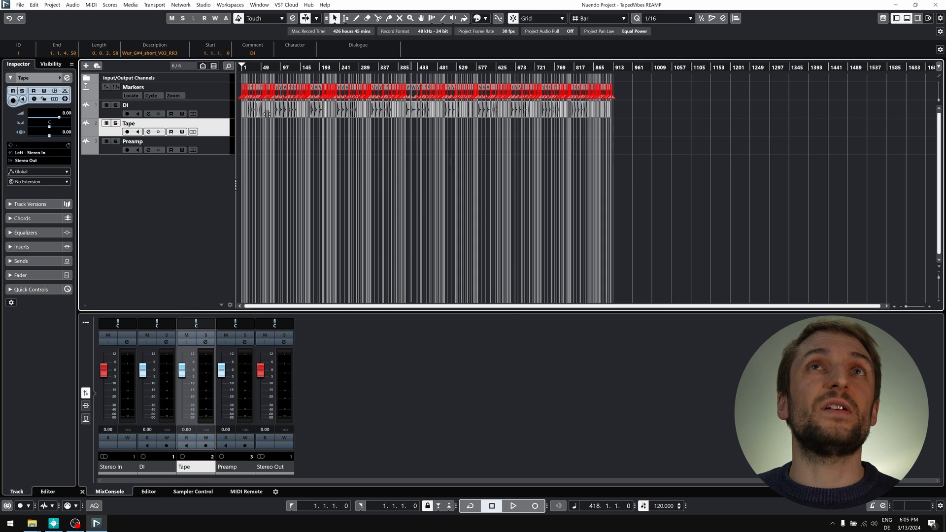
{"action": "left_click", "coordinate": [207, 92]}
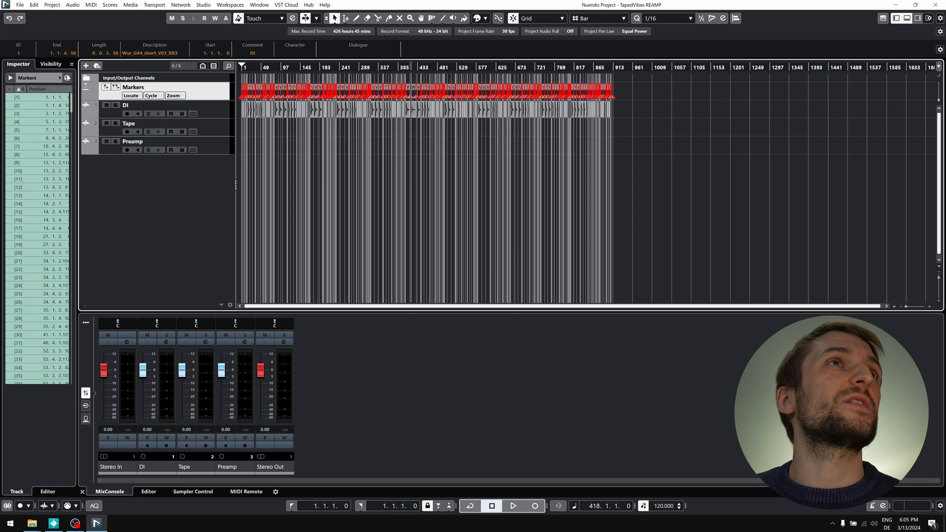
{"action": "left_click", "coordinate": [67, 78]}
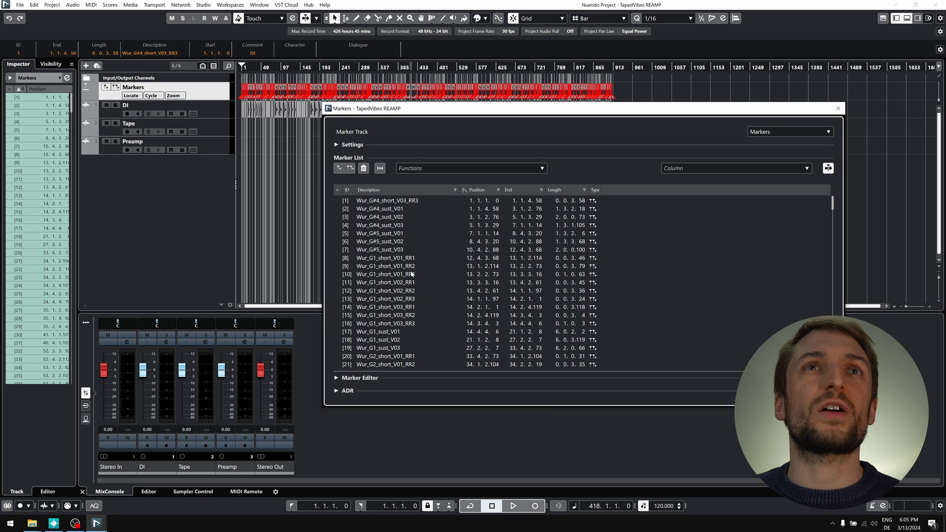
{"action": "scroll", "coordinate": [396, 214], "scroll_direction": "down", "scroll_amount": 20}
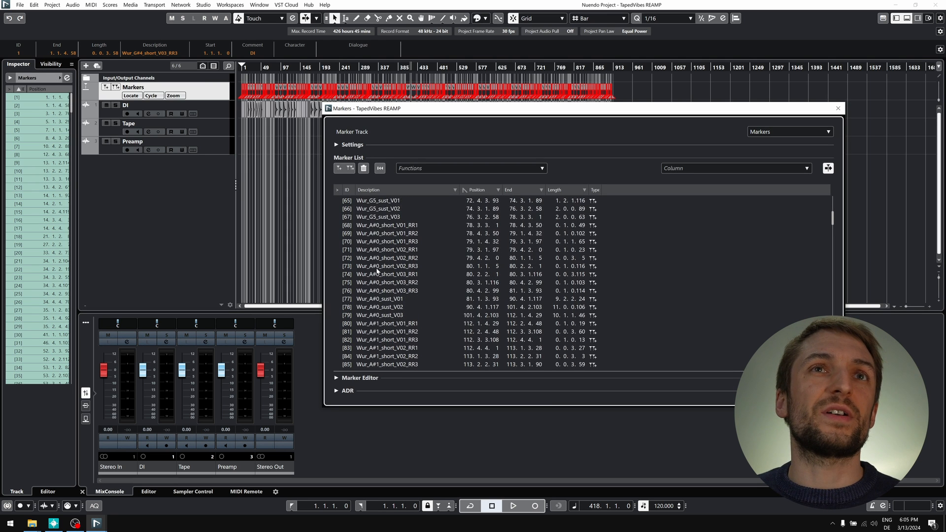
{"action": "scroll", "coordinate": [394, 281], "scroll_direction": "down", "scroll_amount": 20}
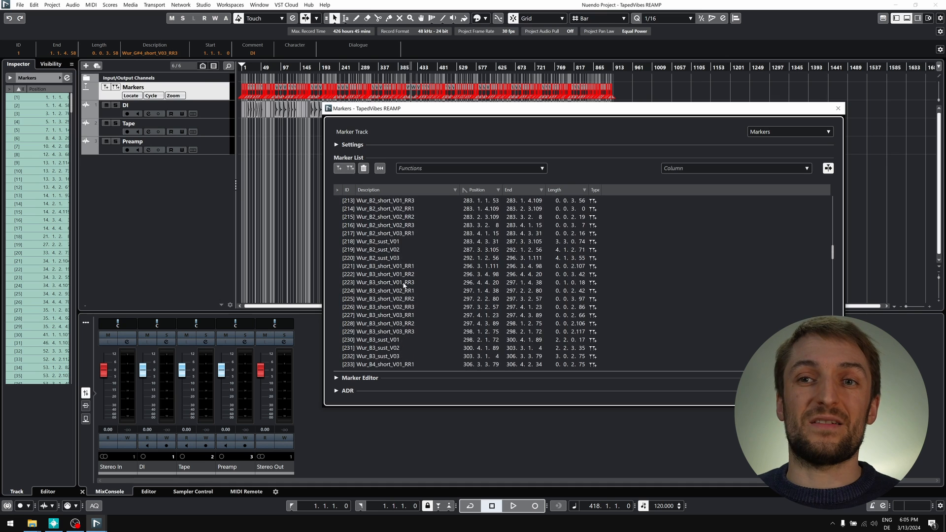
{"action": "scroll", "coordinate": [405, 287], "scroll_direction": "down", "scroll_amount": 20}
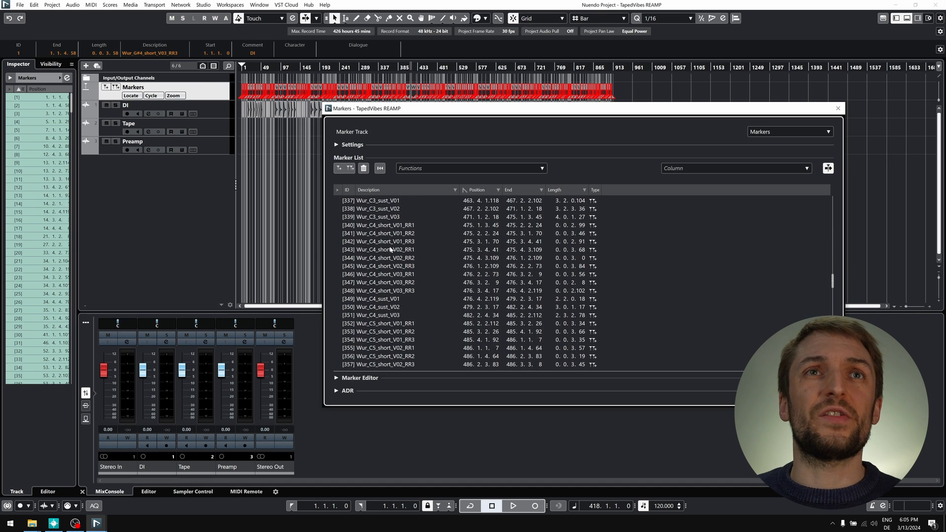
{"action": "scroll", "coordinate": [391, 250], "scroll_direction": "down", "scroll_amount": 20}
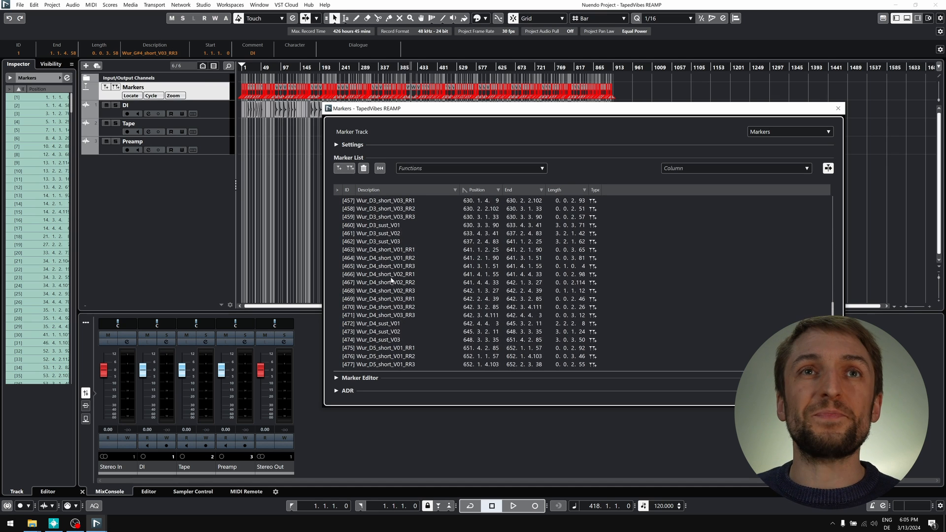
{"action": "scroll", "coordinate": [392, 281], "scroll_direction": "down", "scroll_amount": 20}
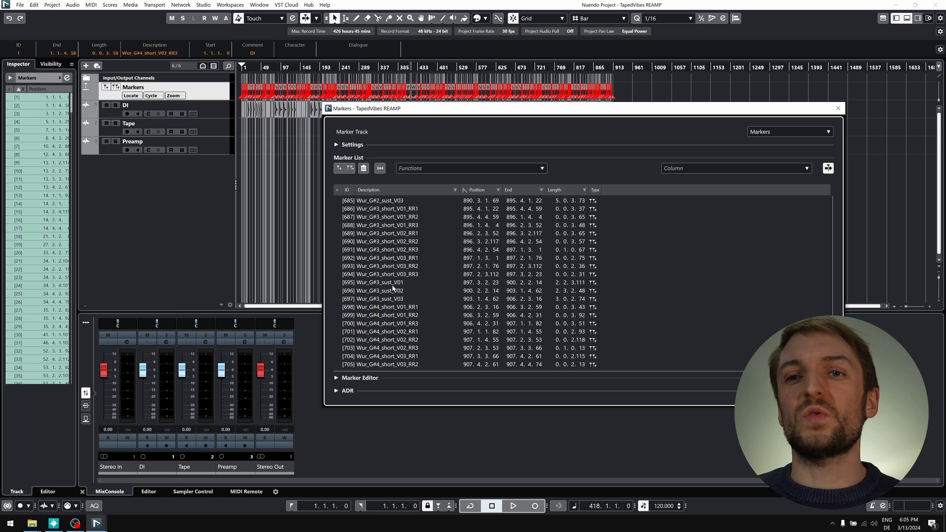
{"action": "scroll", "coordinate": [395, 288], "scroll_direction": "up", "scroll_amount": 20}
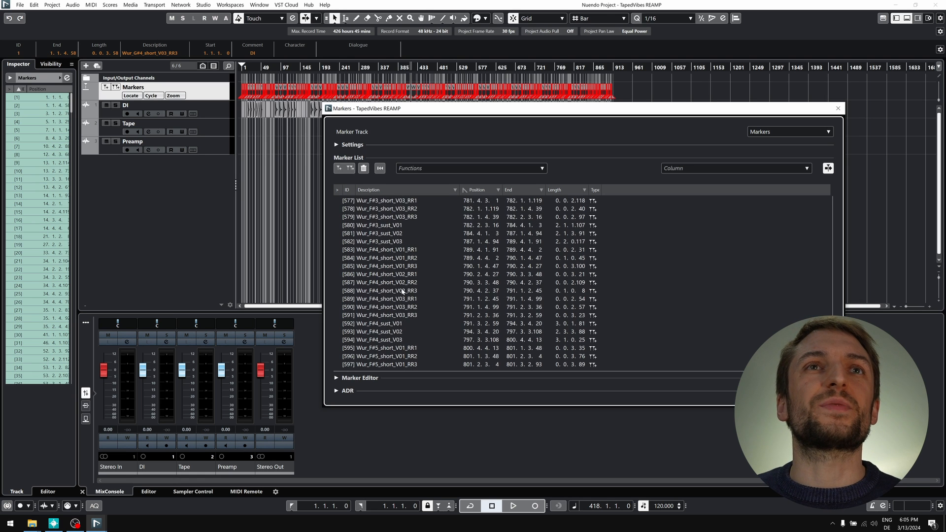
{"action": "scroll", "coordinate": [402, 292], "scroll_direction": "up", "scroll_amount": 20}
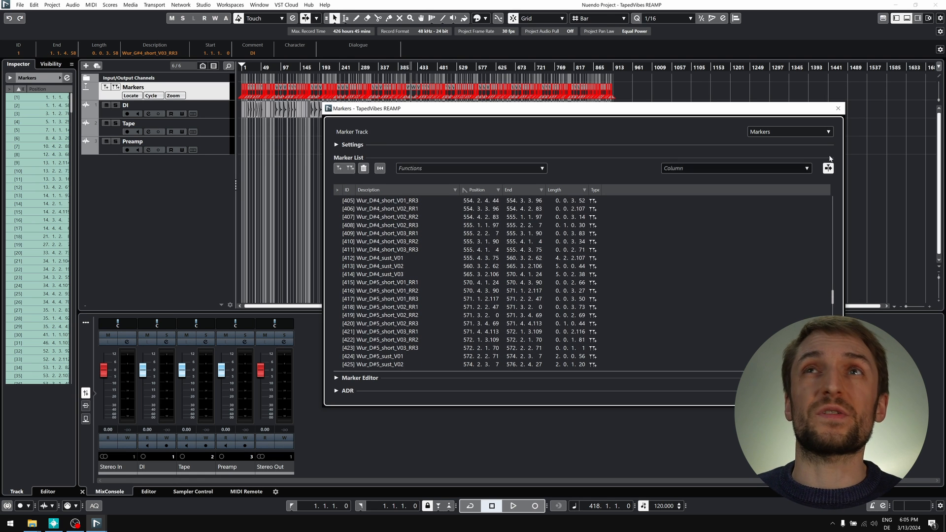
{"action": "left_click", "coordinate": [839, 108]}
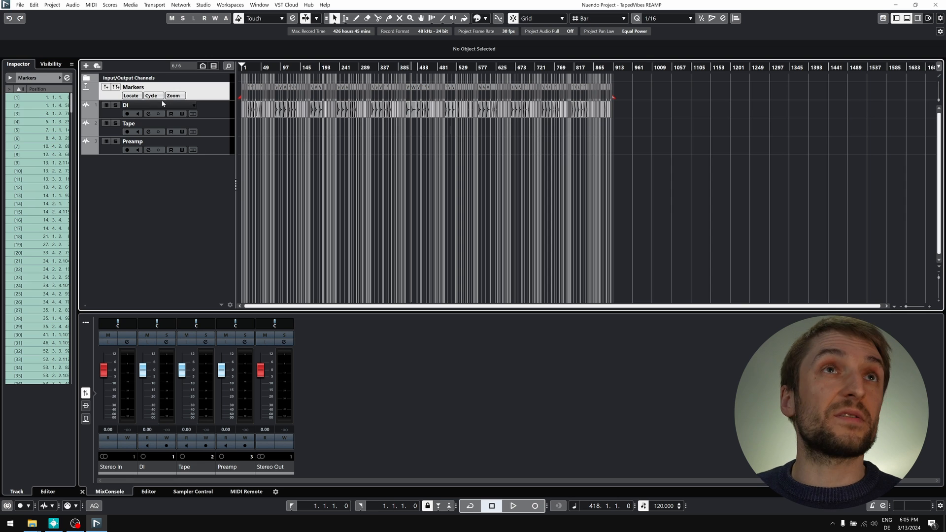
{"action": "left_click", "coordinate": [218, 134]}
- Zoom in on the sample events, record-enable the Tape track, then zoom out one step
{"action": "key", "text": "h"}
{"action": "key", "text": "h"}
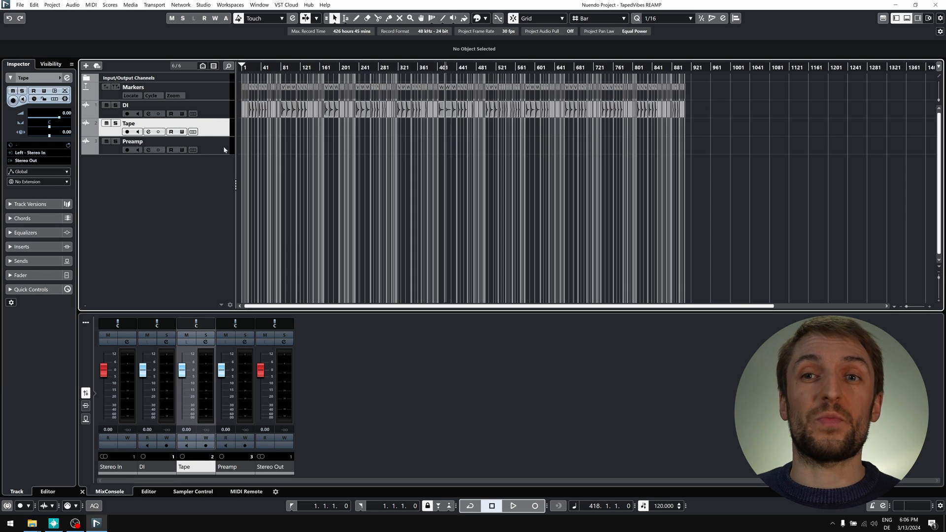
{"action": "key", "text": "h"}
{"action": "key", "text": "h"}
{"action": "key", "text": "h"}
{"action": "key", "text": "h"}
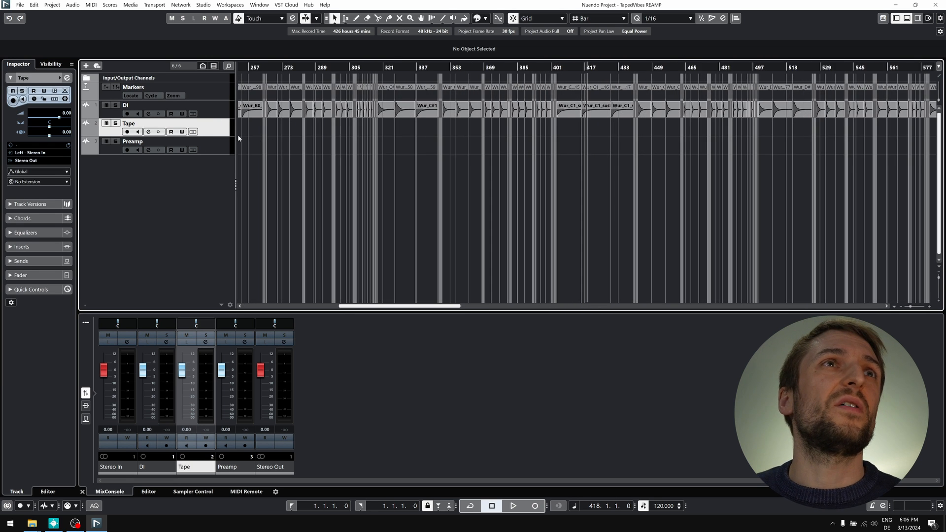
{"action": "key", "text": "h"}
{"action": "key", "text": "h"}
{"action": "key", "text": "h"}
{"action": "key", "text": "h"}
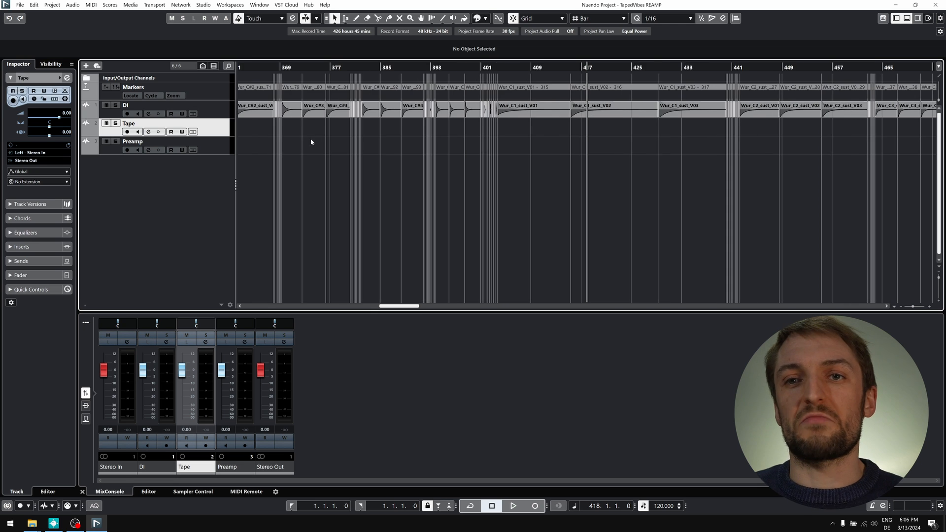
{"action": "key", "text": "h"}
{"action": "key", "text": "h"}
{"action": "key", "text": "r"}
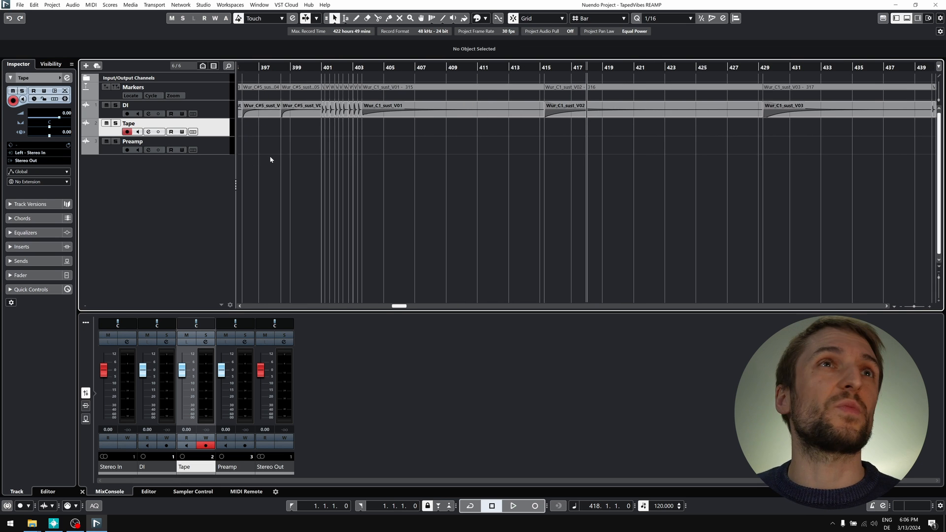
{"action": "key", "text": "g"}
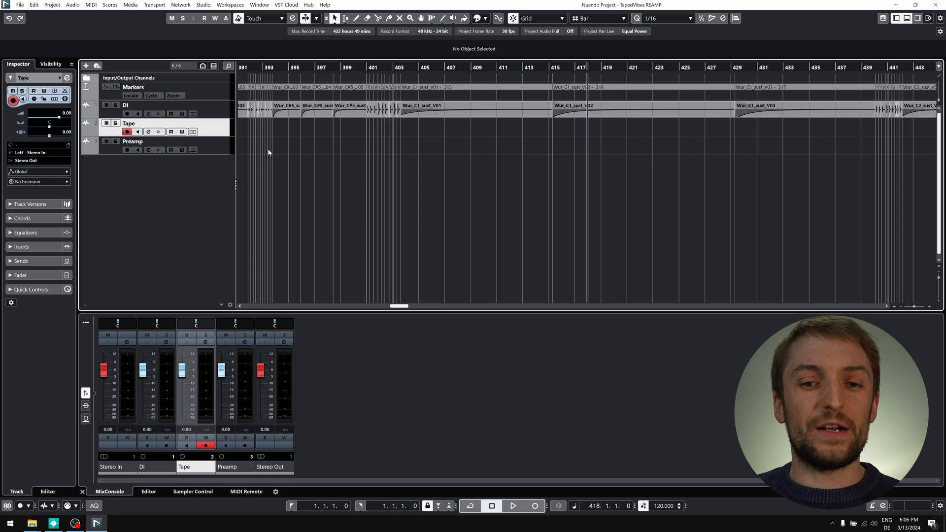
- In Export Audio Mixdown, select the Tape and Preamp channels for export per cycle marker
{"action": "left_click", "coordinate": [20, 5]}
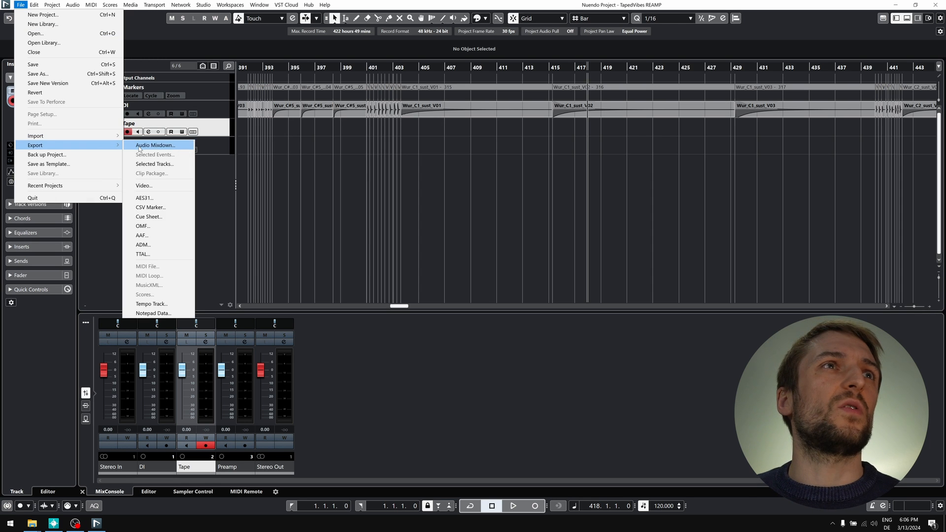
{"action": "left_click", "coordinate": [138, 145]}
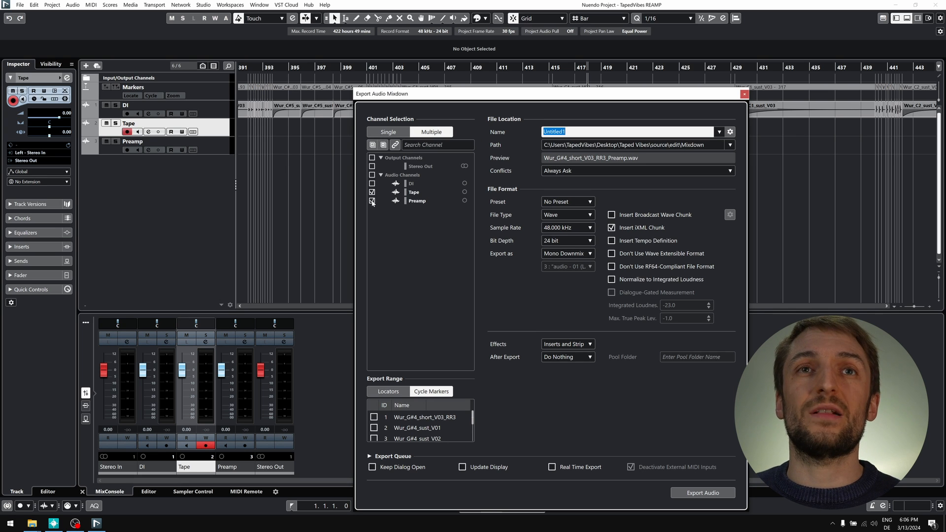
{"action": "left_click", "coordinate": [439, 421]}
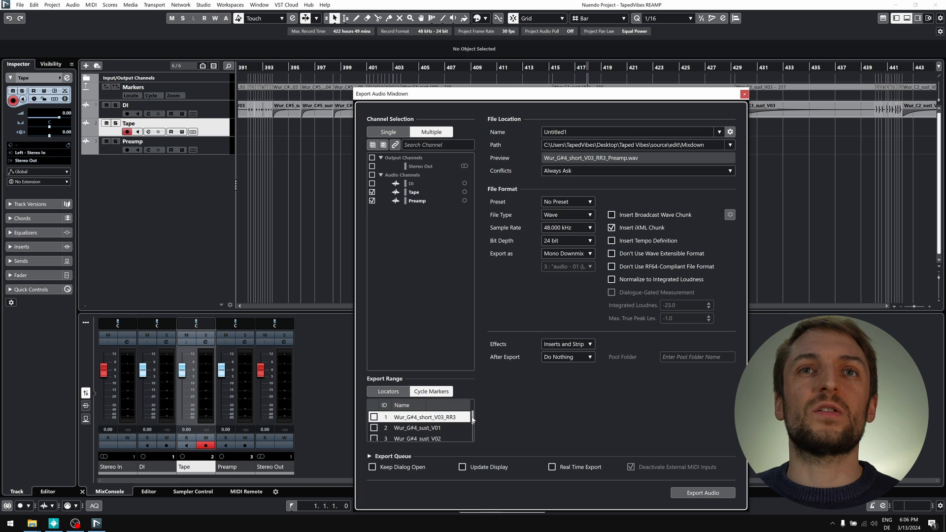
{"action": "left_click_drag", "start_coordinate": [472, 418], "coordinate": [472, 440]}
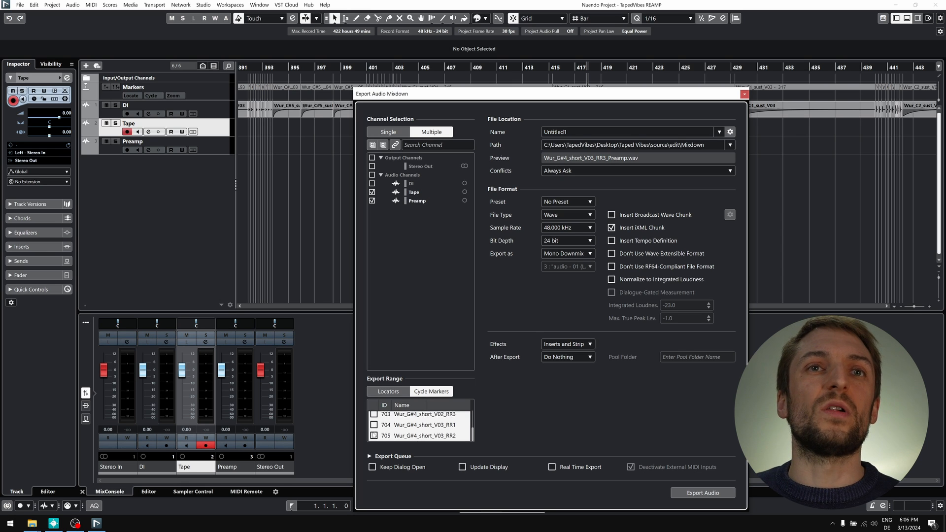
{"action": "scroll", "coordinate": [386, 421], "scroll_direction": "up", "scroll_amount": 4}
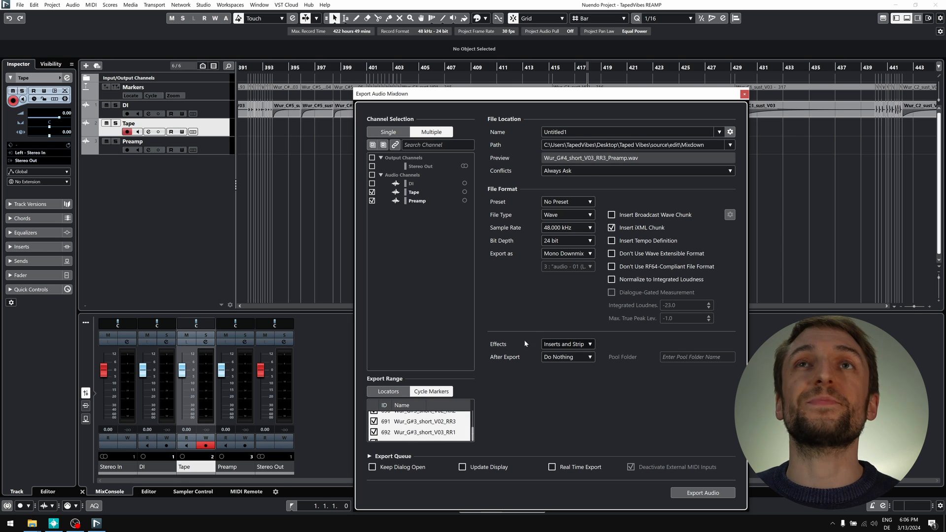
{"action": "left_click", "coordinate": [731, 132]}
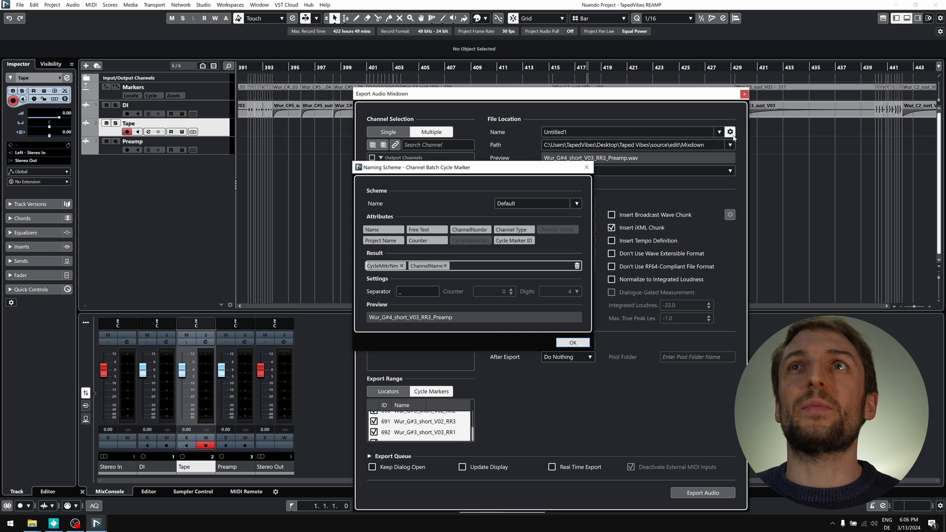
- Name files as cycle marker name, '_', then channel name, e.g. Wur_G#4_short_V03_RR3_Preamp
{"action": "left_click", "coordinate": [445, 266]}
{"action": "left_click", "coordinate": [402, 266]}
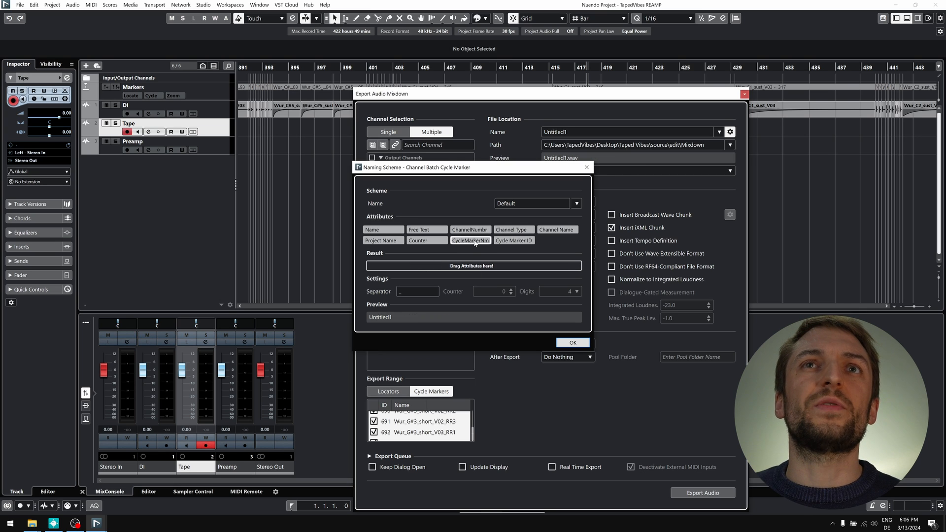
{"action": "left_click_drag", "start_coordinate": [476, 242], "coordinate": [443, 266]}
{"action": "left_click", "coordinate": [418, 291]}
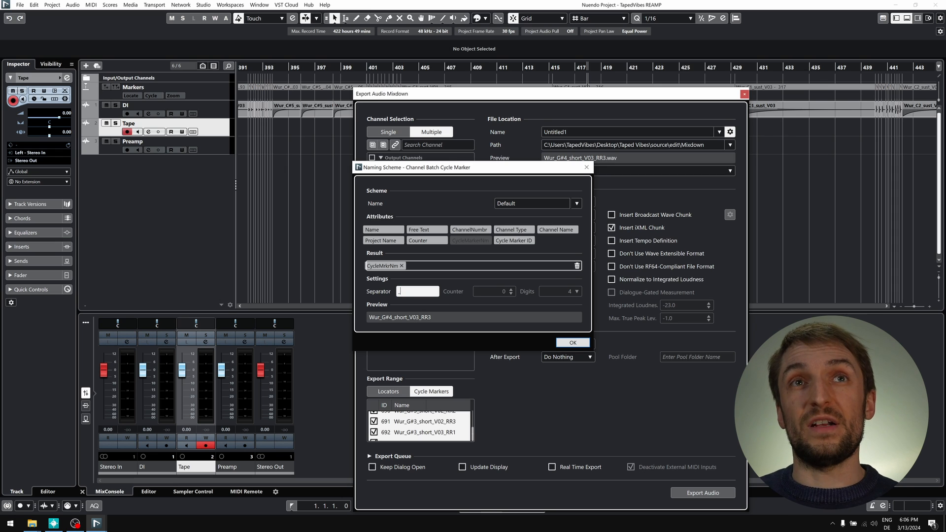
{"action": "left_click_drag", "start_coordinate": [556, 230], "coordinate": [509, 270]}
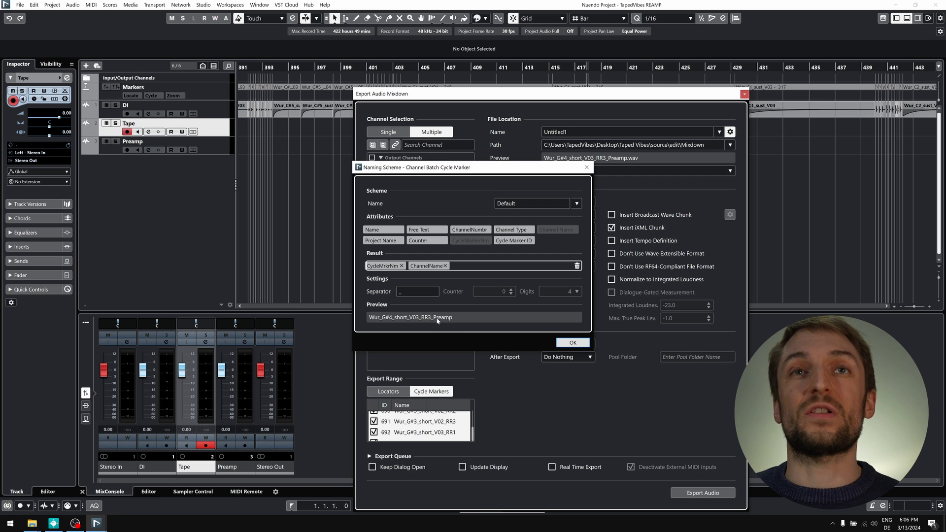
{"action": "key", "text": "Return"}
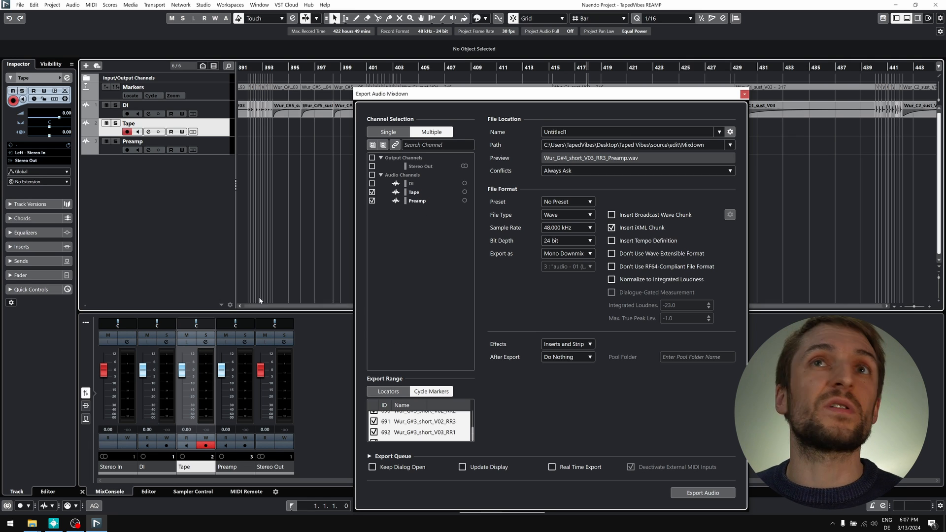
- View the Taped Vibes Samples folder with DI, Preamp and Tape subfolders, then return to HALion 7
{"action": "left_click", "coordinate": [32, 524]}
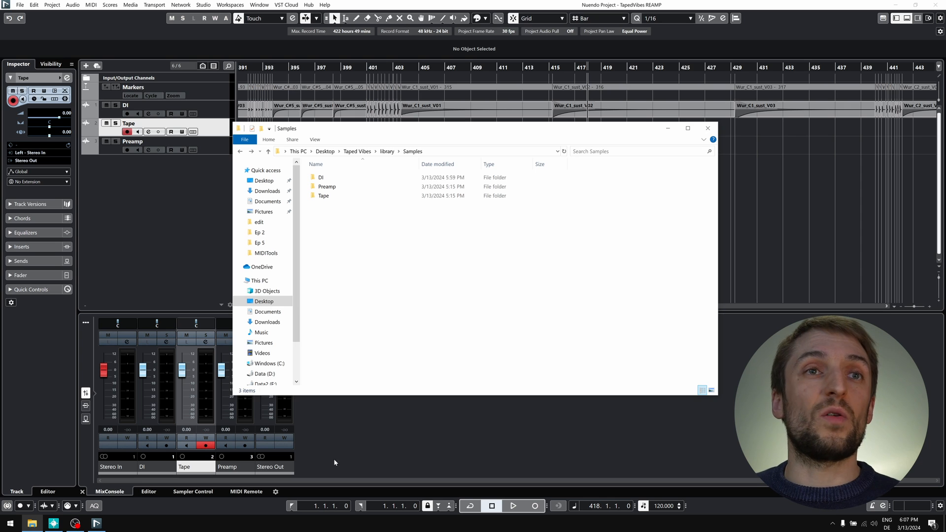
{"action": "mouse_move", "coordinate": [55, 525]}
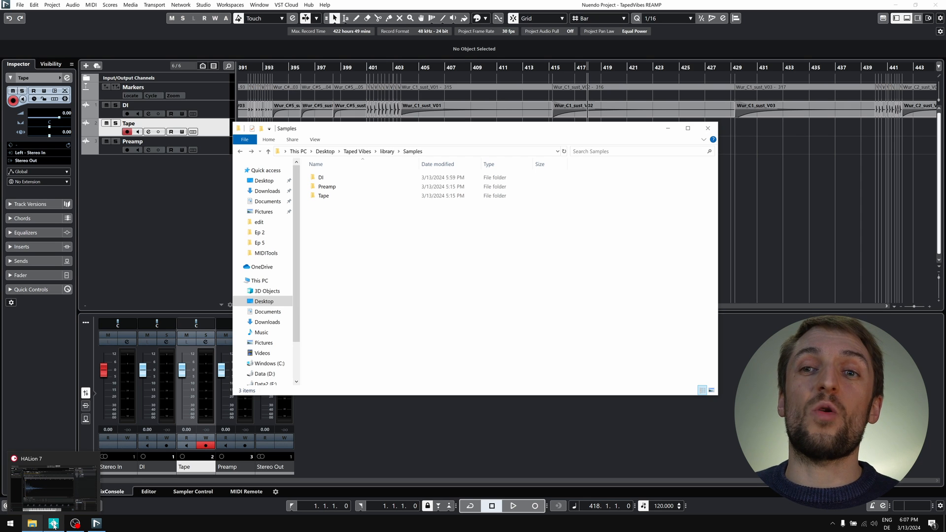
- Duplicate the DI layer and name the copy Tape
{"action": "left_click", "coordinate": [54, 525]}
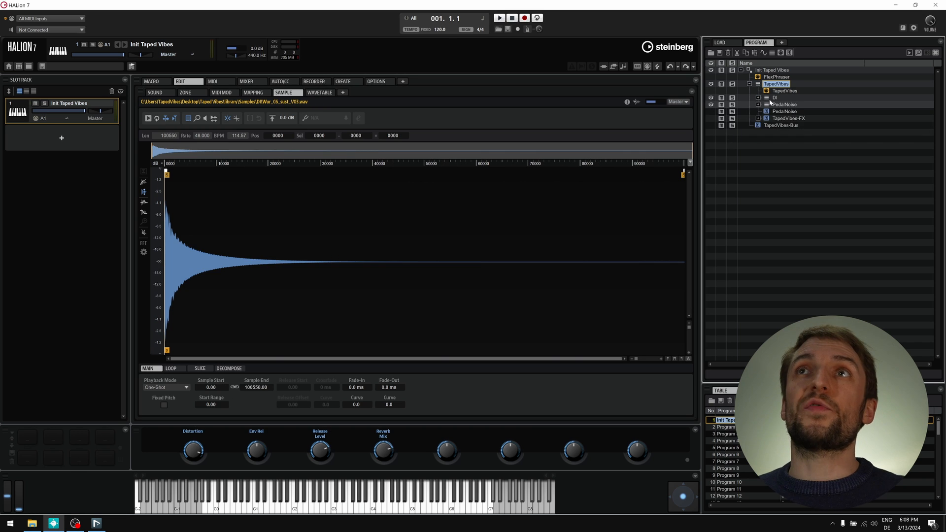
{"action": "left_click", "coordinate": [772, 98]}
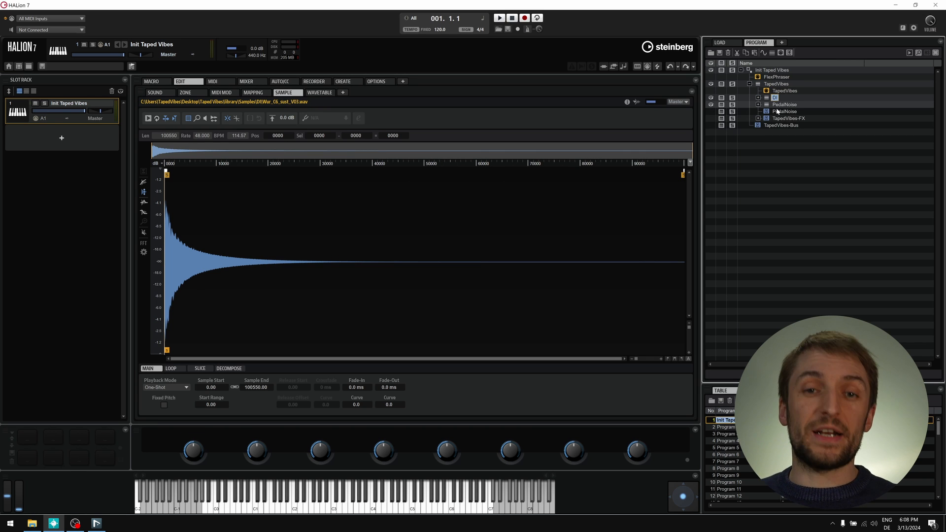
{"action": "key", "text": "ctrl+d"}
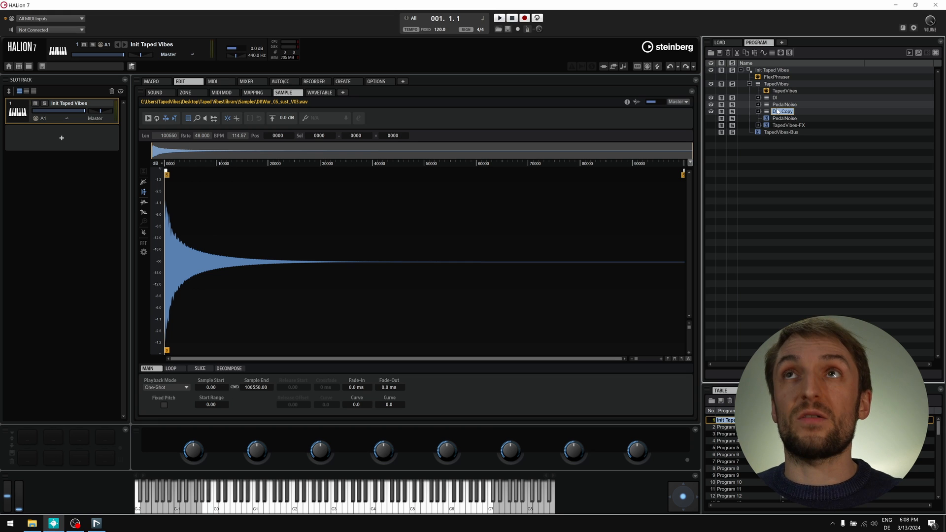
{"action": "double_click", "coordinate": [778, 112]}
{"action": "type", "text": "Tape"}
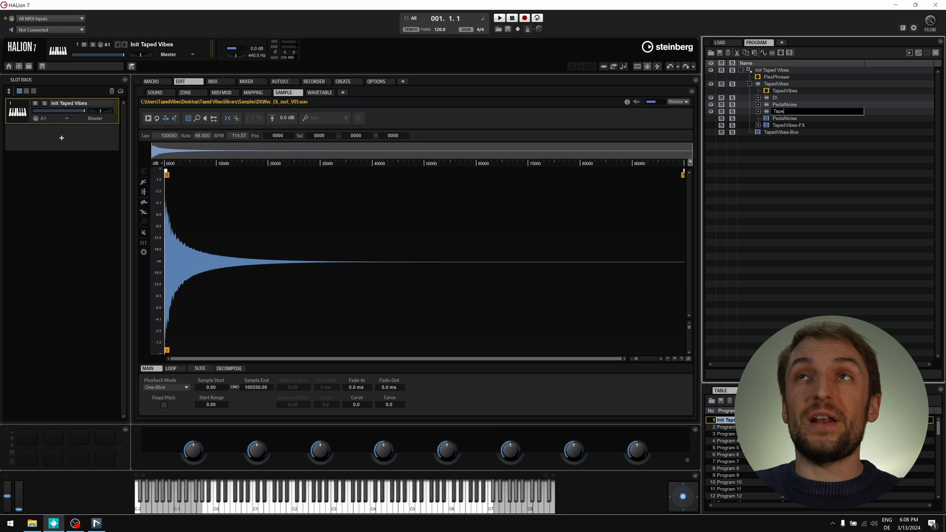
{"action": "key", "text": "Return"}
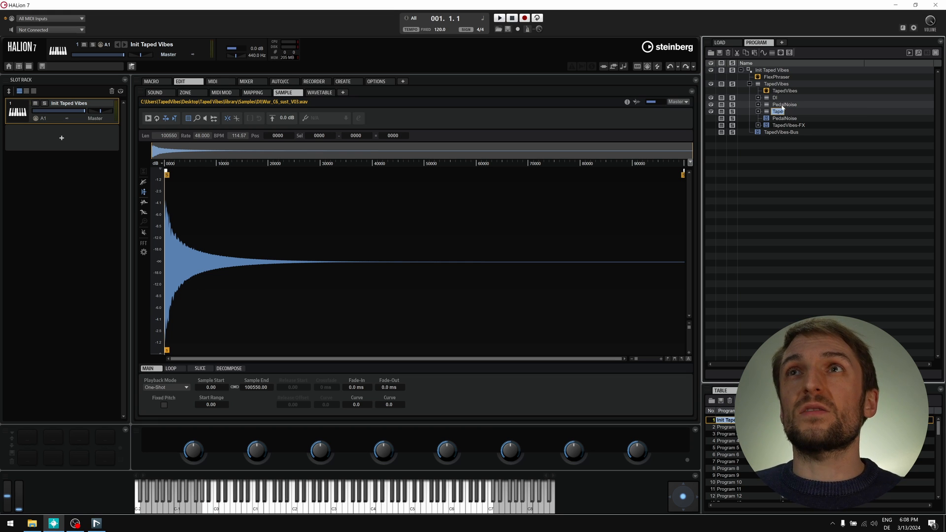
- Drag the Tape layer up directly below DI and select it
{"action": "left_click_drag", "start_coordinate": [778, 112], "coordinate": [784, 103]}
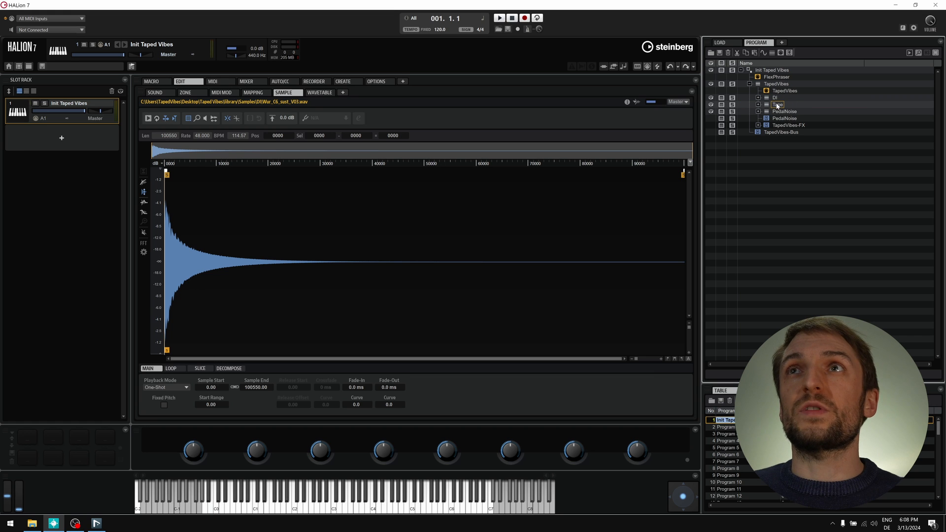
{"action": "left_click", "coordinate": [778, 105]}
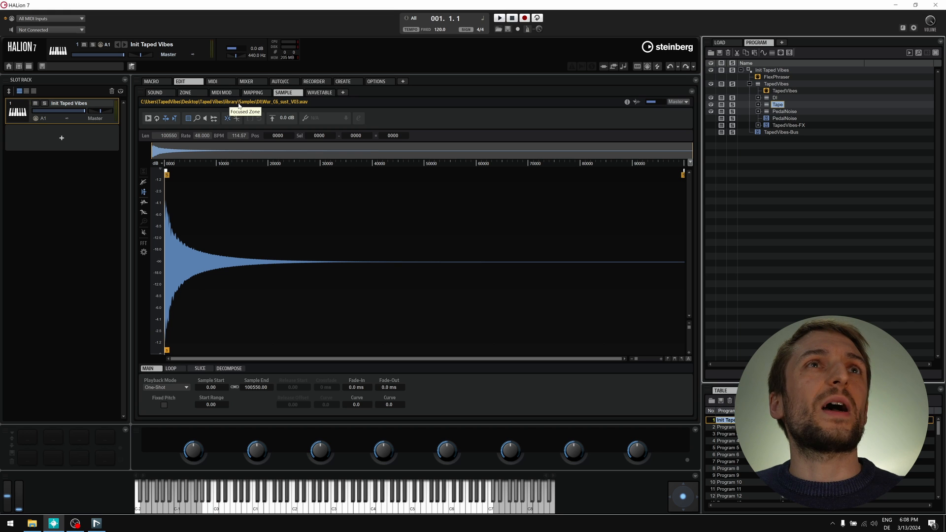
{"action": "left_click", "coordinate": [321, 102]}
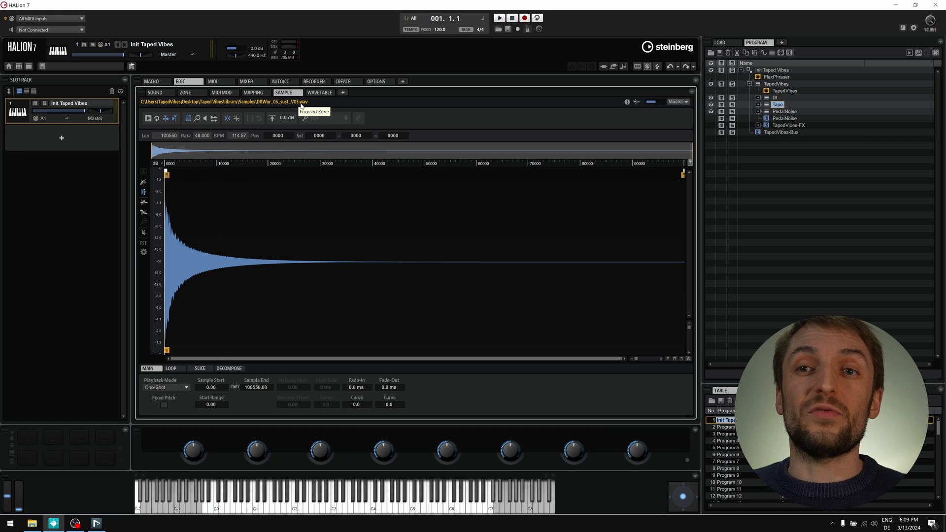
- Add a Lua Script module to the Tape layer and load replaceSampleName.lua into it
{"action": "double_click", "coordinate": [772, 105]}
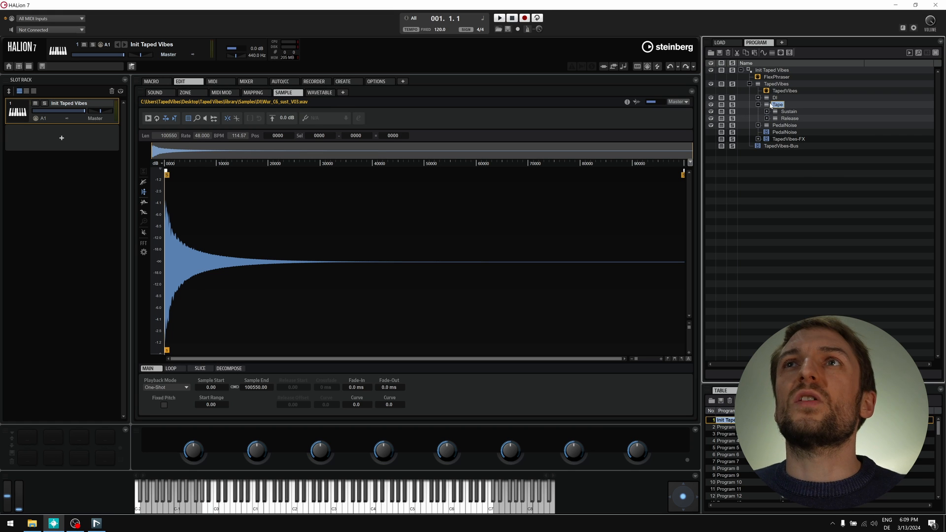
{"action": "left_click", "coordinate": [781, 53]}
{"action": "double_click", "coordinate": [812, 132]}
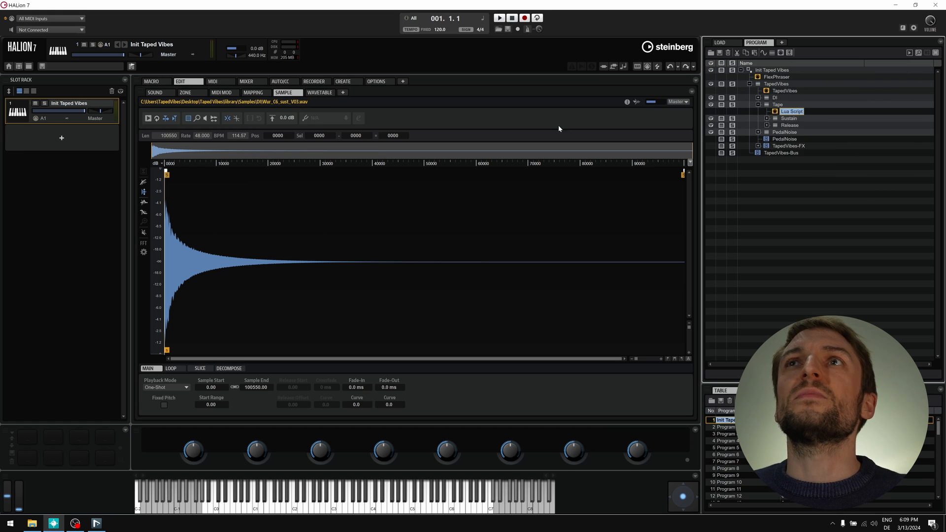
{"action": "left_click", "coordinate": [155, 92]}
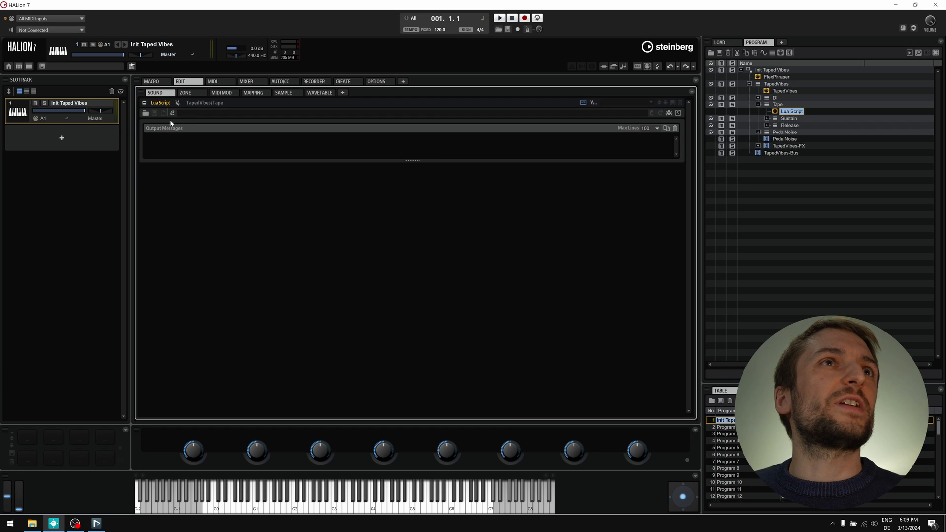
{"action": "left_click", "coordinate": [147, 114]}
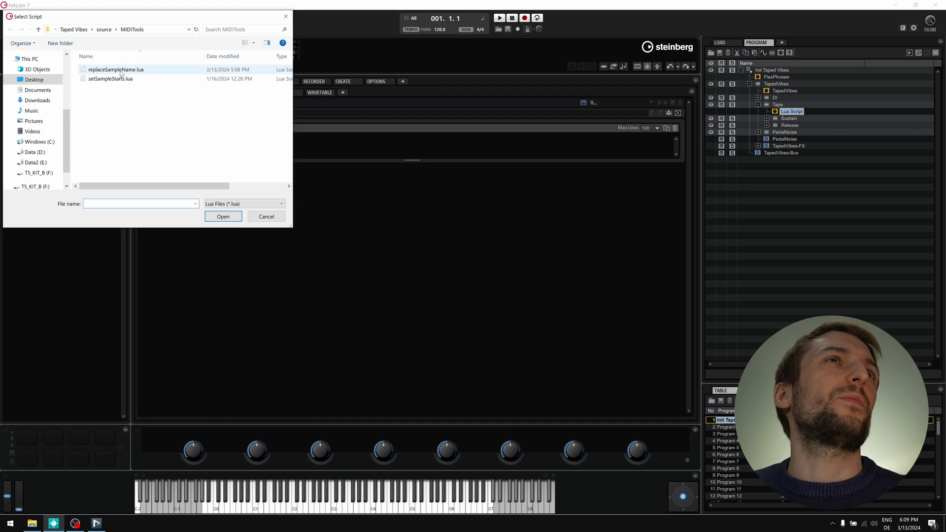
{"action": "double_click", "coordinate": [121, 73]}
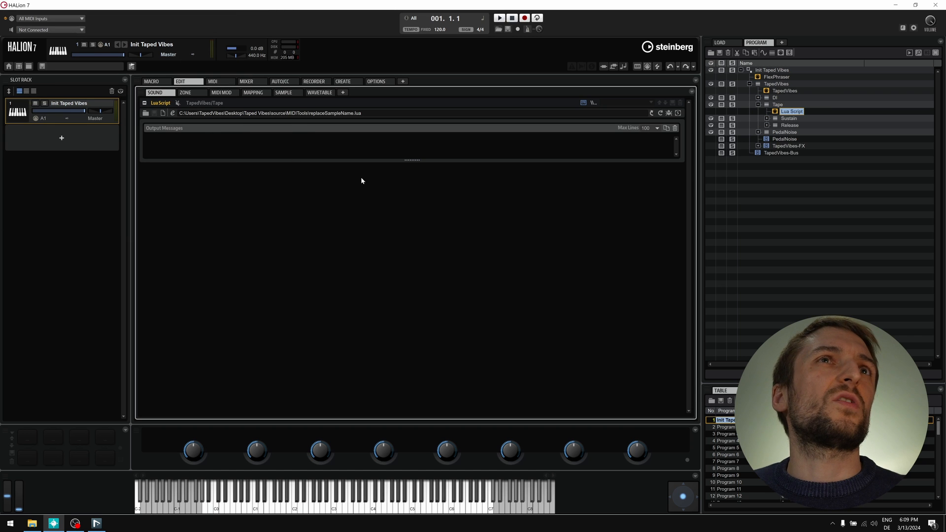
- Enlarge Output Messages, then highlight the ReplaceSample_tape/preamp parameters and onReplaceSampleName callback
{"action": "left_click_drag", "start_coordinate": [413, 160], "coordinate": [414, 352]}
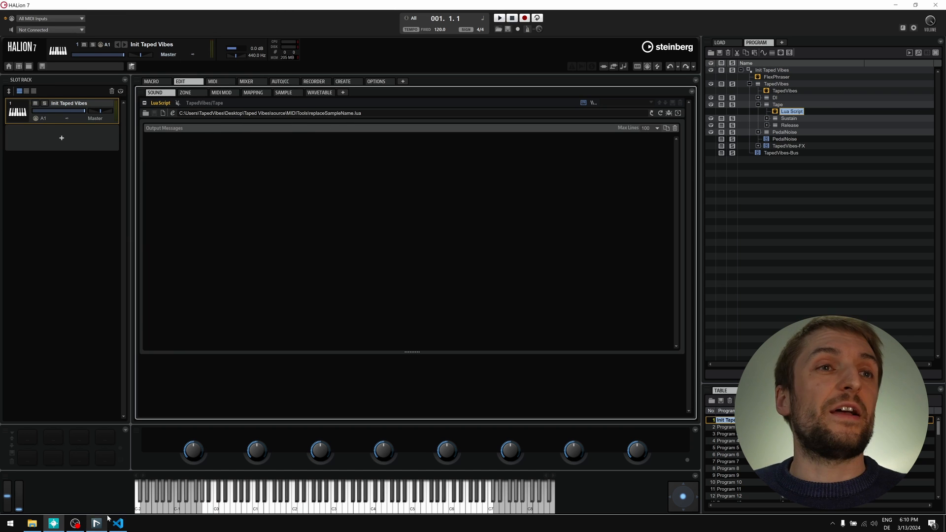
{"action": "left_click", "coordinate": [119, 523]}
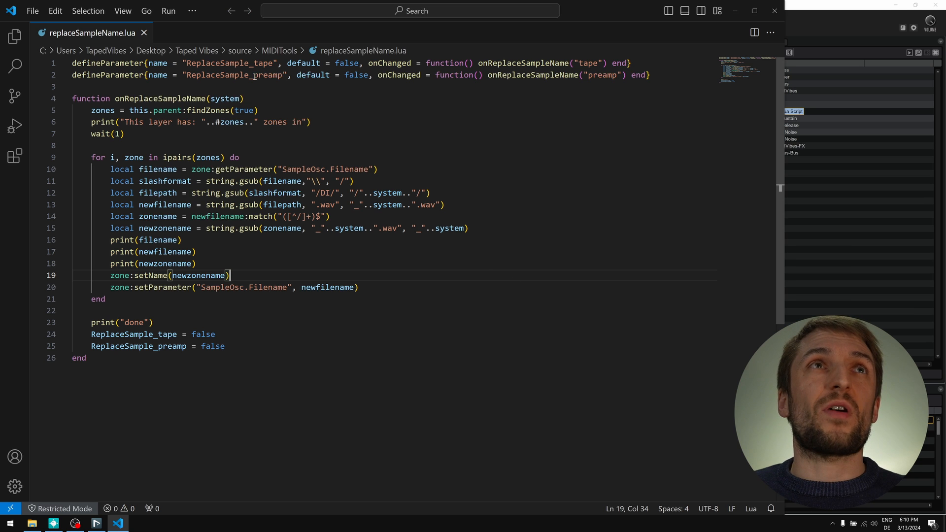
{"action": "double_click", "coordinate": [229, 63]}
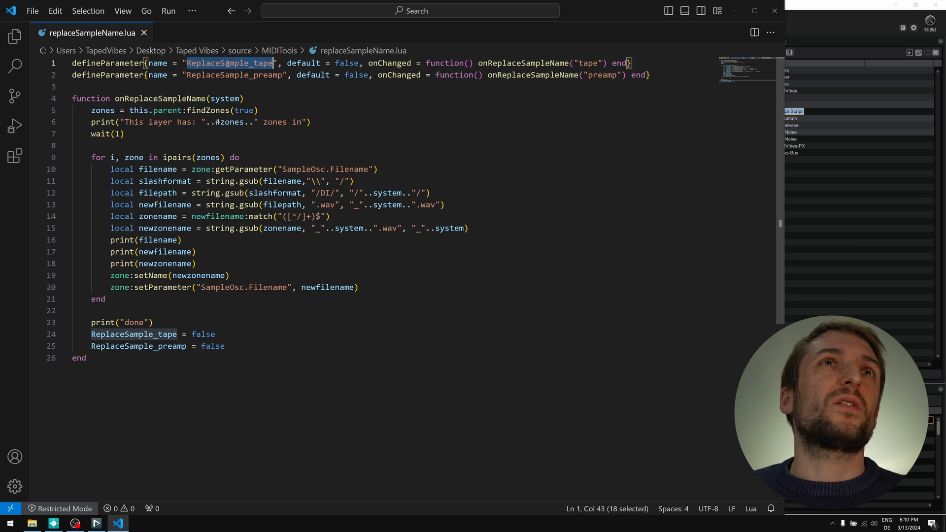
{"action": "double_click", "coordinate": [262, 74]}
{"action": "double_click", "coordinate": [263, 74]}
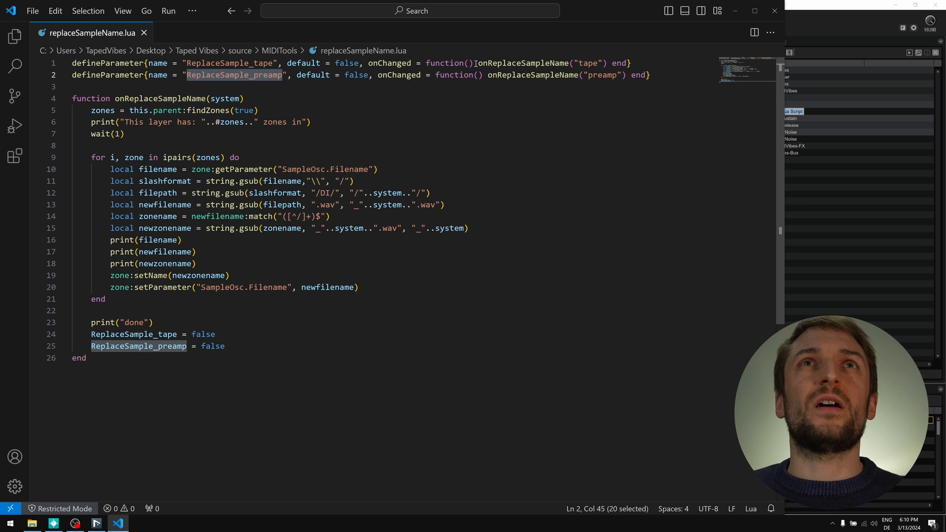
{"action": "double_click", "coordinate": [495, 64]}
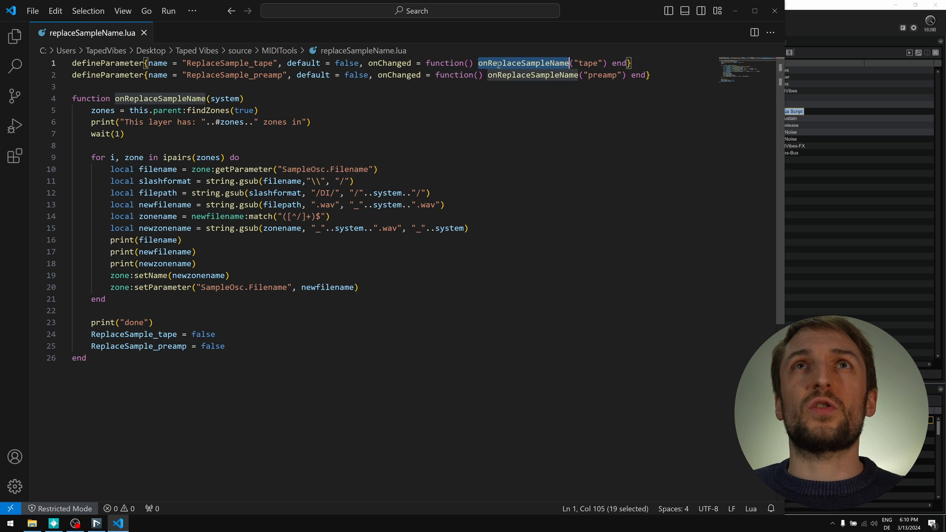
{"action": "double_click", "coordinate": [588, 64]}
{"action": "left_click", "coordinate": [601, 77]}
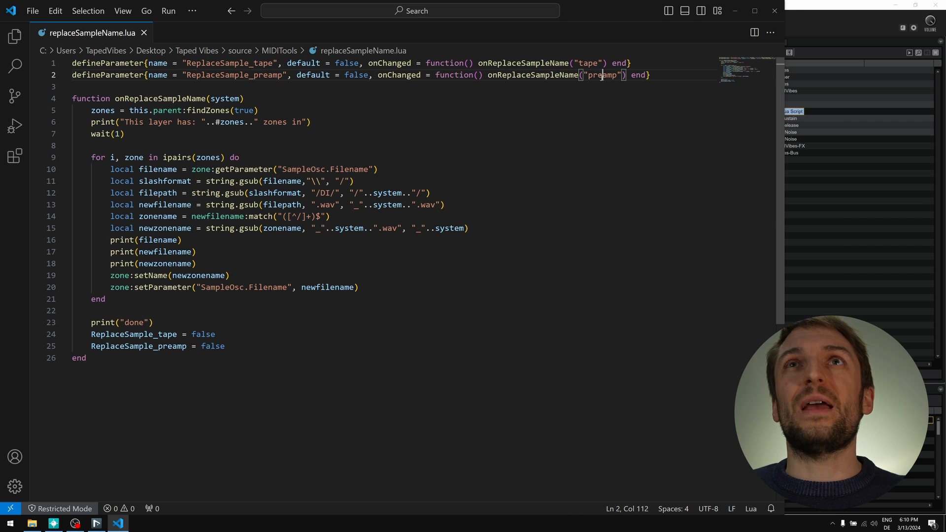
- Highlight the onReplaceSampleName function definition and every use of its system argument
{"action": "double_click", "coordinate": [164, 98]}
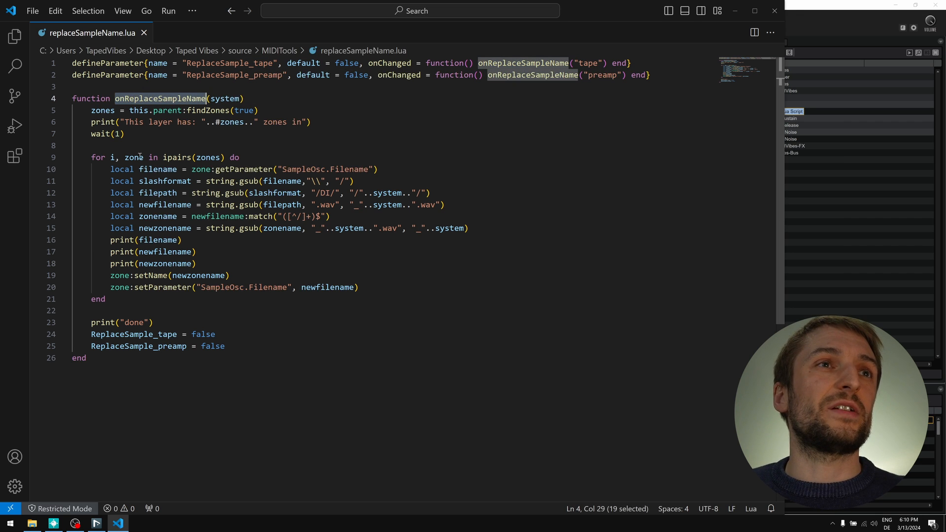
{"action": "left_click", "coordinate": [153, 122]}
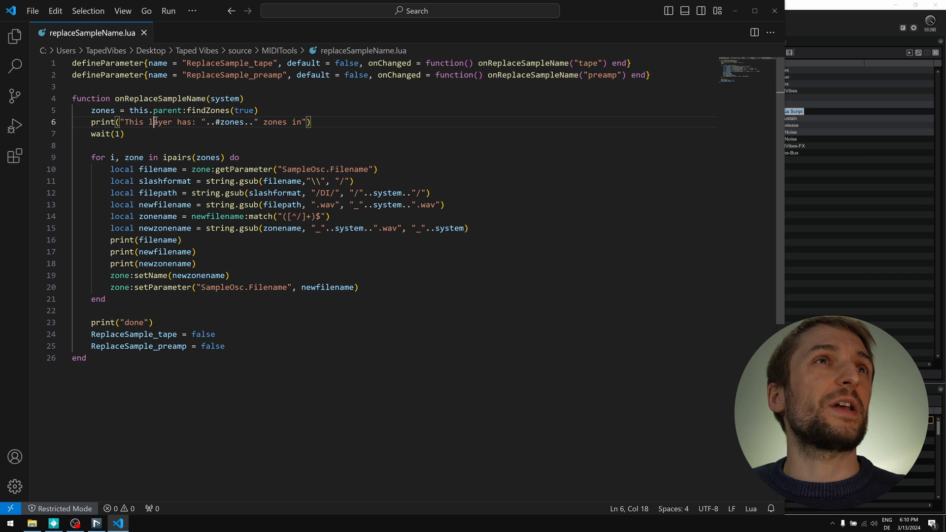
{"action": "left_click", "coordinate": [155, 98]}
{"action": "left_click", "coordinate": [223, 98]}
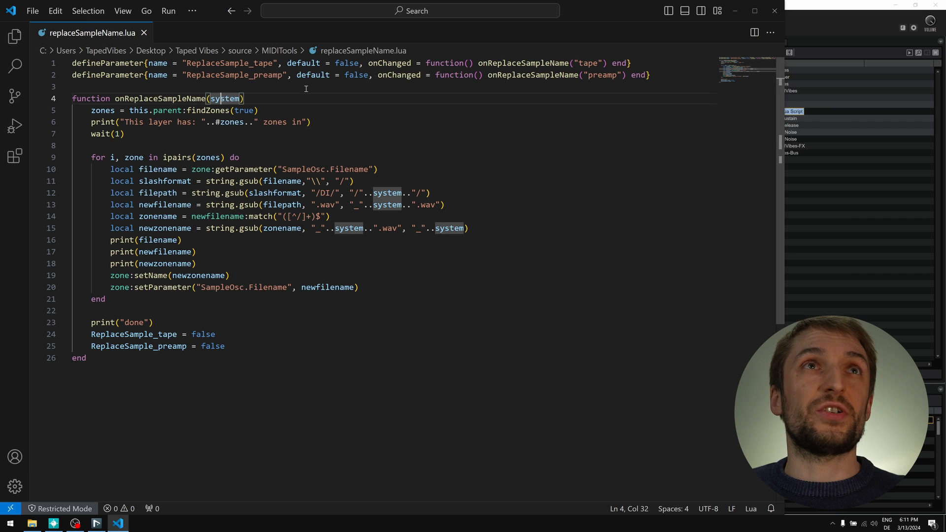
{"action": "double_click", "coordinate": [226, 99]}
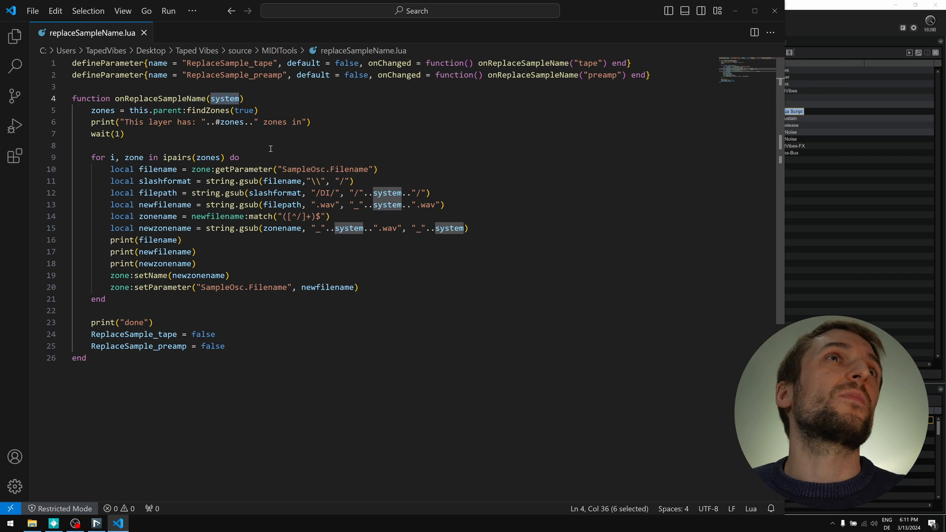
{"action": "left_click", "coordinate": [219, 141]}
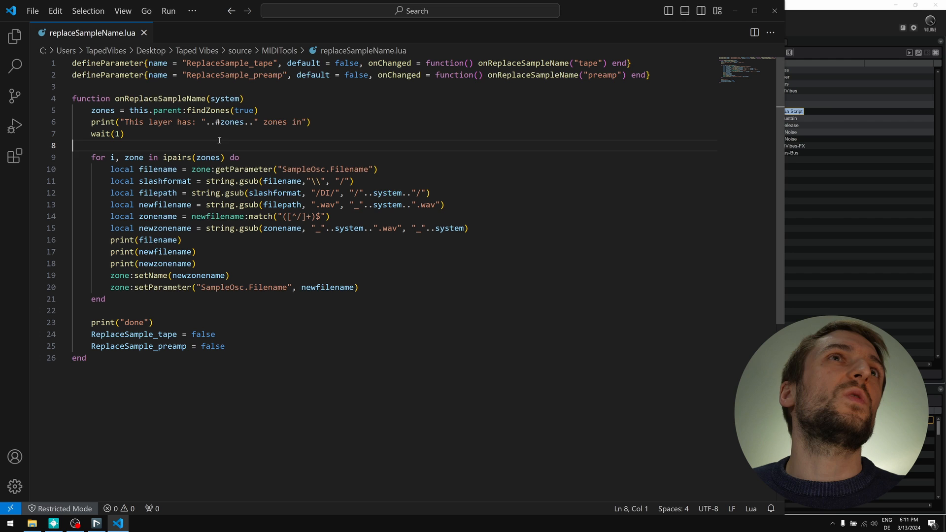
- Trace the zones variable, zone count, filename and the backslash-to-slash conversion on line 11
{"action": "double_click", "coordinate": [104, 110]}
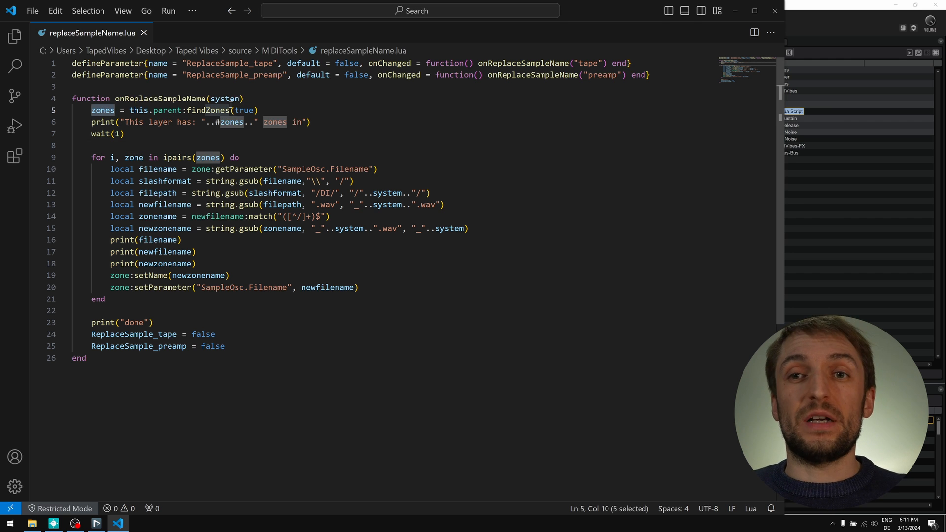
{"action": "left_click", "coordinate": [222, 121]}
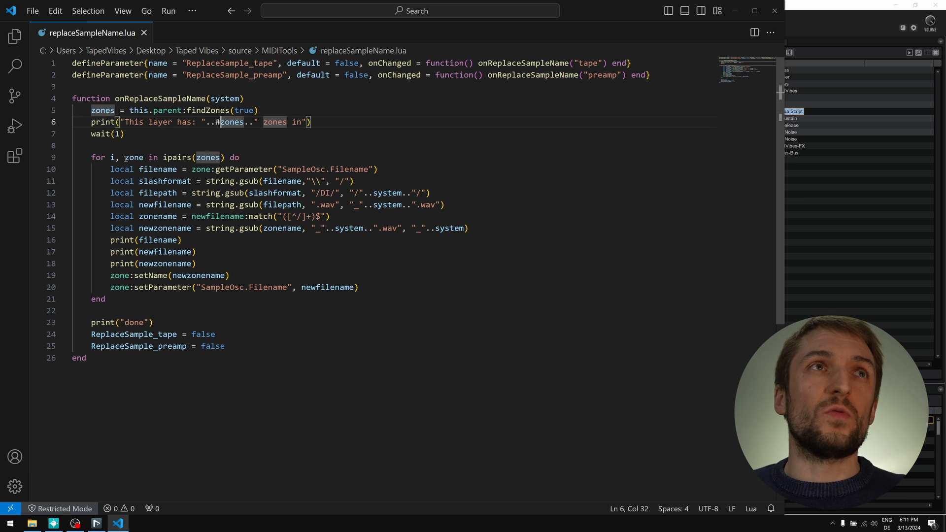
{"action": "double_click", "coordinate": [207, 157]}
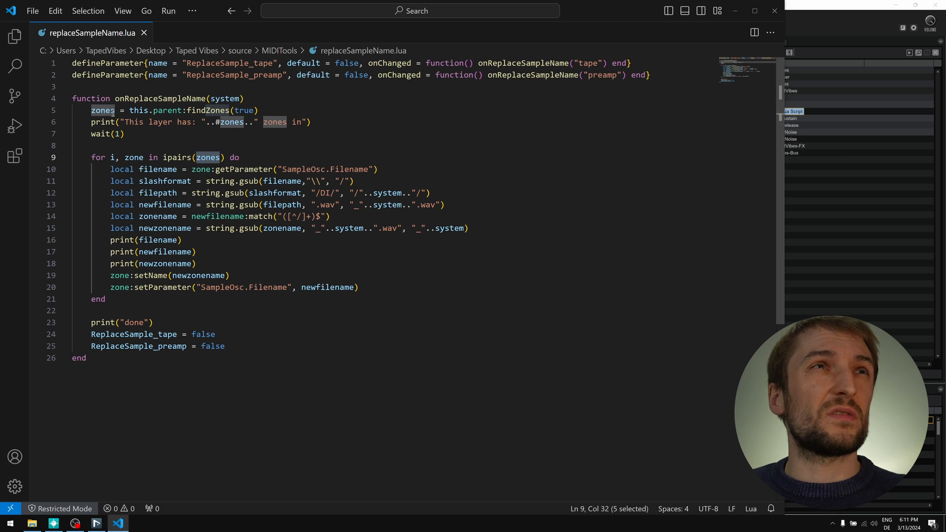
{"action": "double_click", "coordinate": [156, 170]}
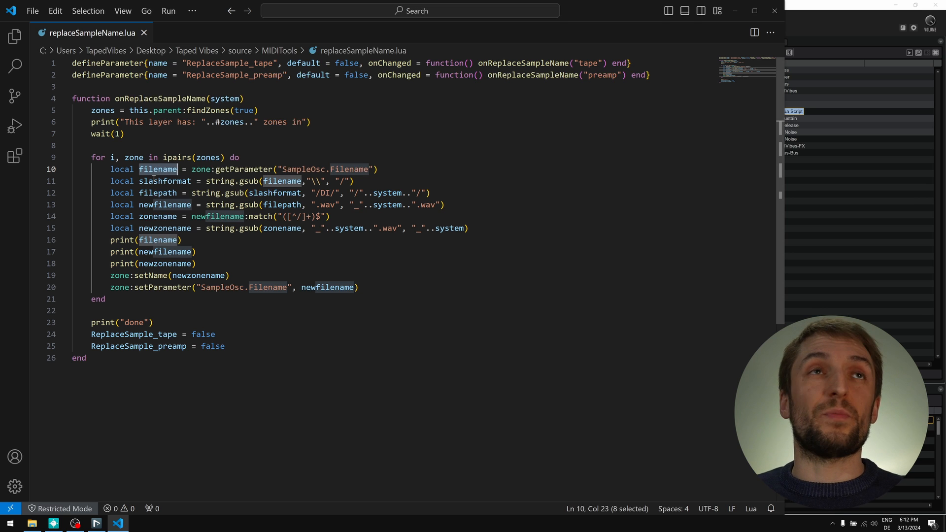
{"action": "left_click", "coordinate": [177, 181]}
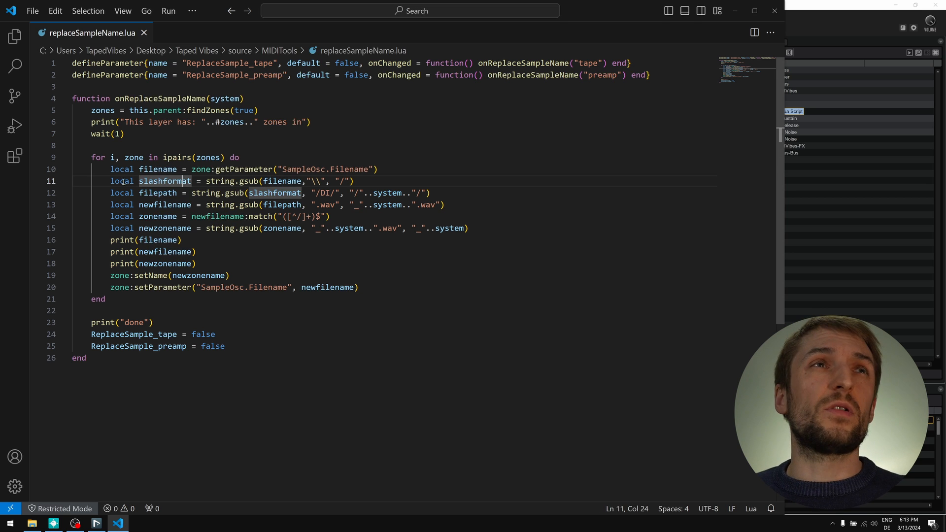
{"action": "double_click", "coordinate": [275, 182]}
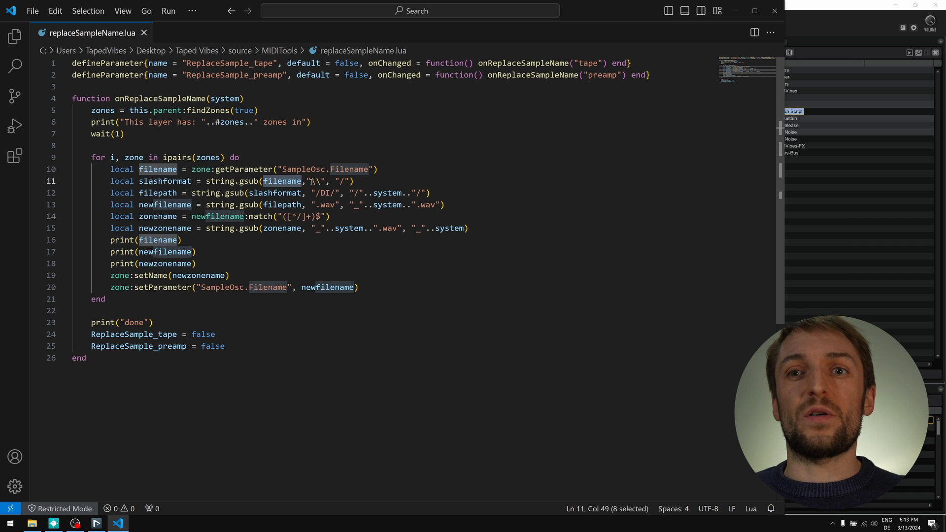
{"action": "left_click", "coordinate": [342, 182]}
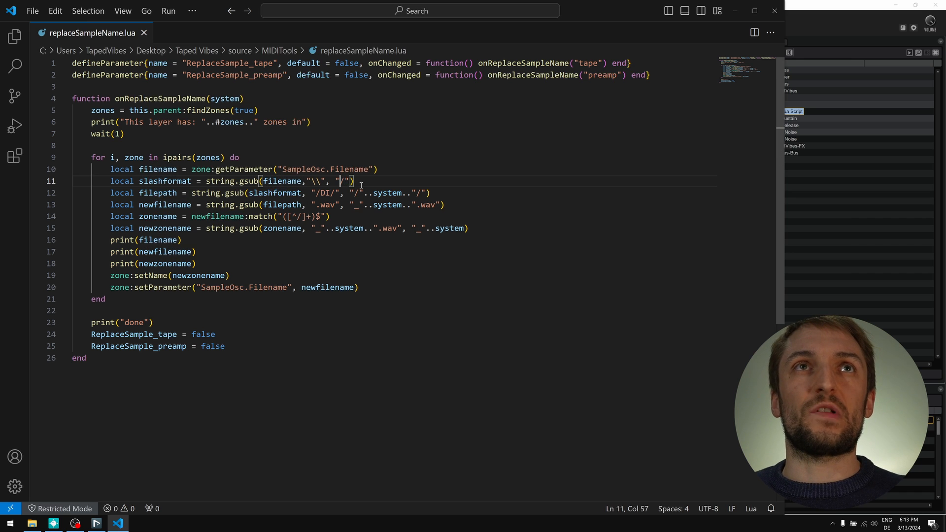
{"action": "left_click", "coordinate": [372, 183]}
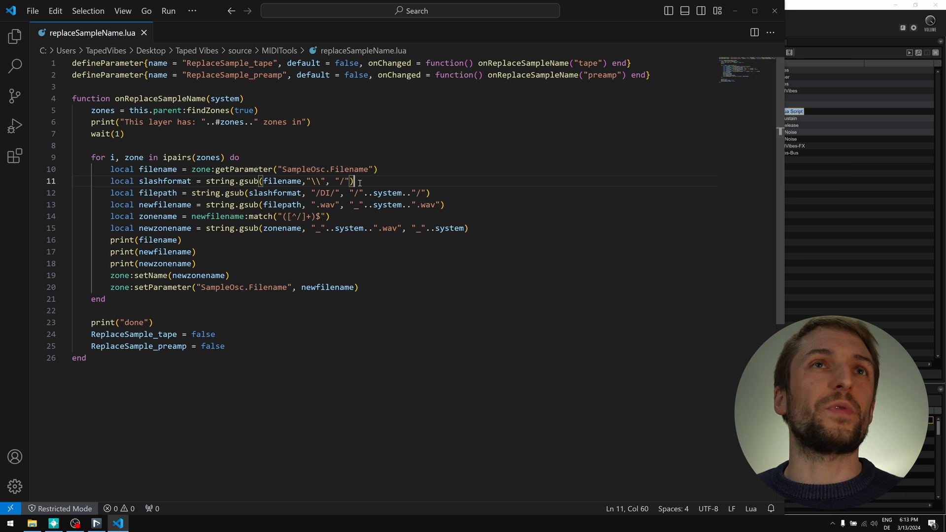
- Highlight filepath, slashformat and the /DI/ folder pattern replaced by system on line 12
{"action": "double_click", "coordinate": [147, 193]}
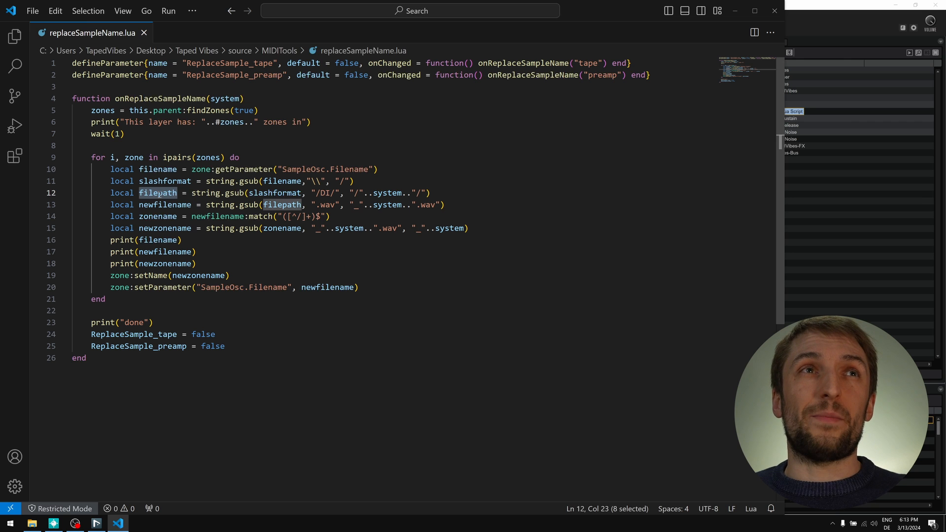
{"action": "double_click", "coordinate": [266, 193]}
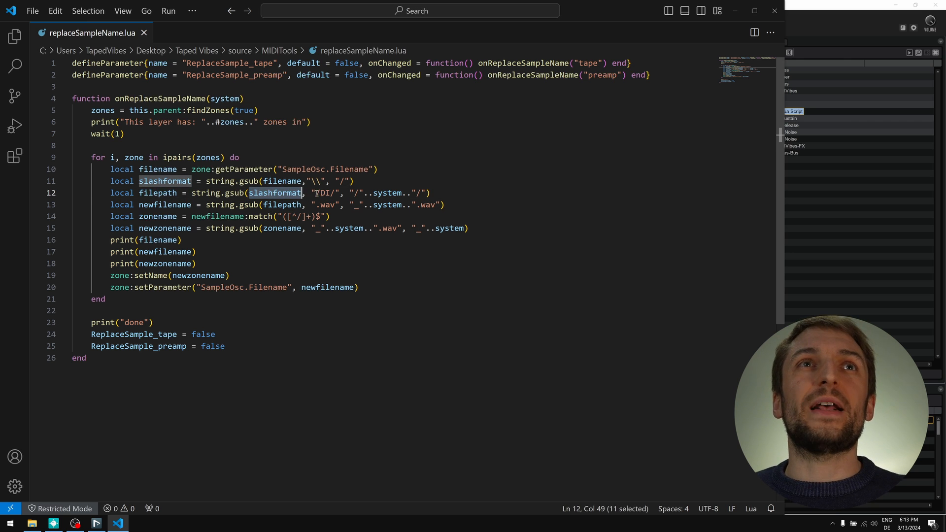
{"action": "left_click", "coordinate": [317, 194]}
{"action": "left_click_drag", "start_coordinate": [317, 194], "coordinate": [336, 194]}
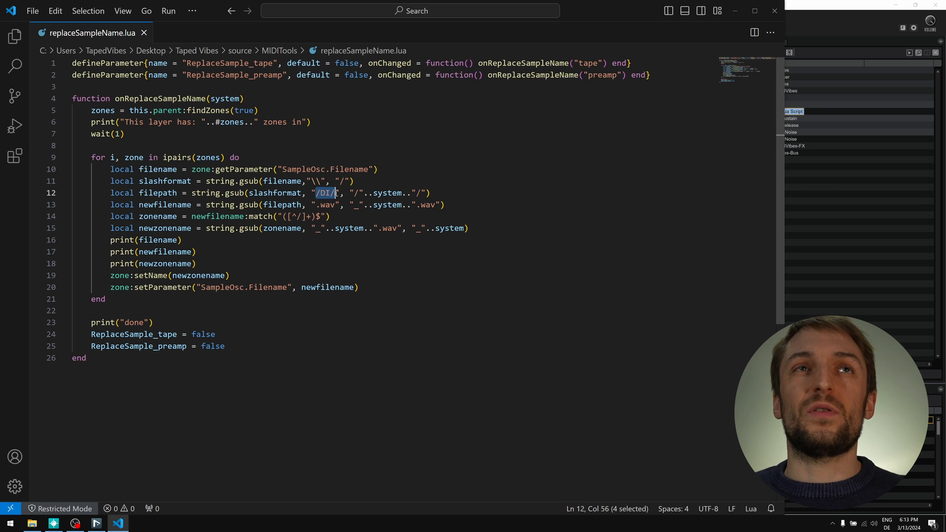
{"action": "left_click", "coordinate": [382, 193]}
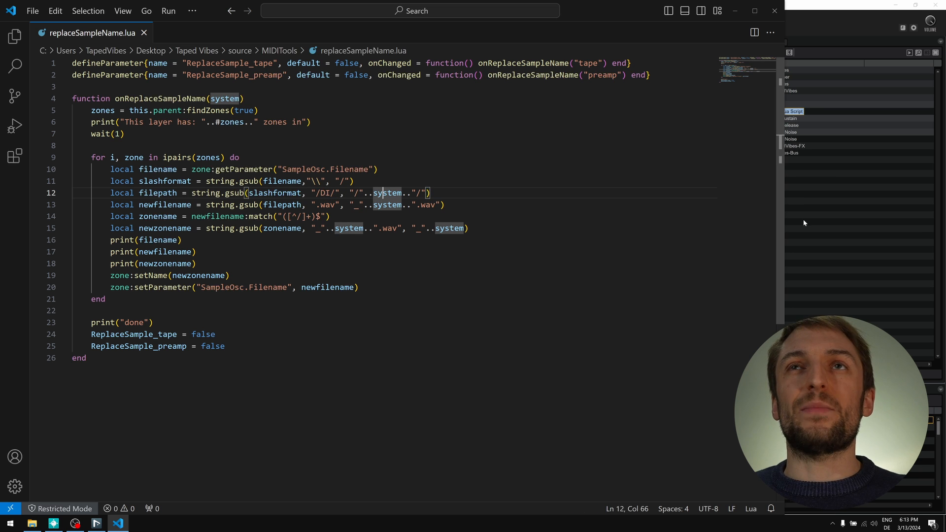
{"action": "left_click", "coordinate": [861, 239]}
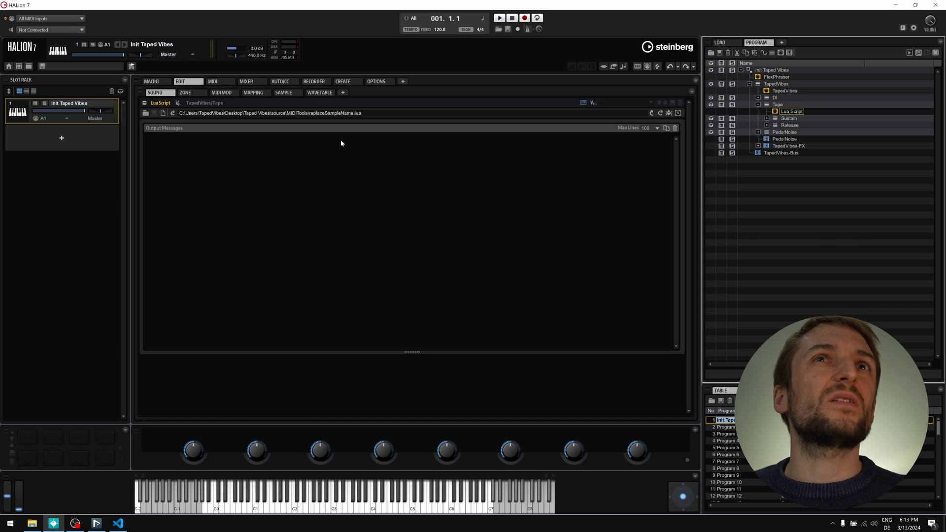
- Select Tape > Sustain sample Wur_C6_sust_V03.wav and view its waveform in the sample editor
{"action": "key", "text": "Up"}
{"action": "key", "text": "Down"}
{"action": "key", "text": "Up"}
{"action": "key", "text": "Down"}
{"action": "key", "text": "Down"}
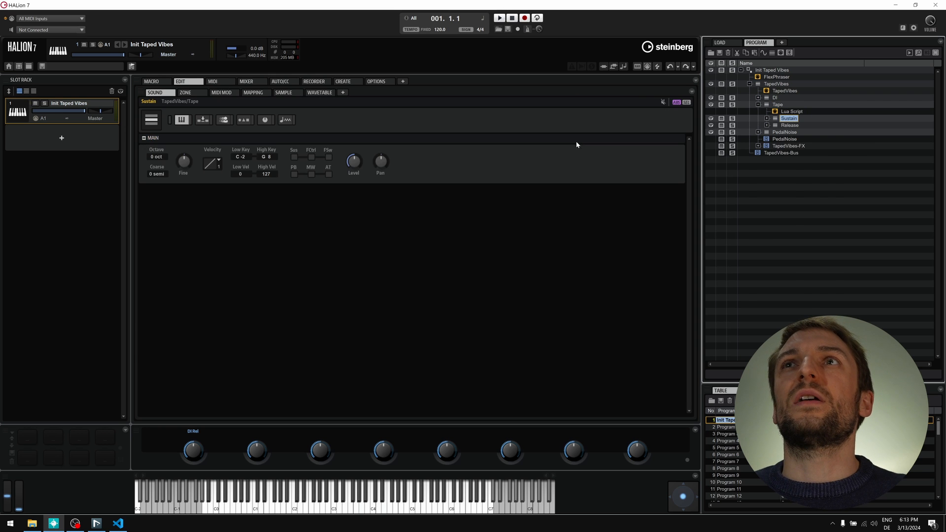
{"action": "key", "text": "Right"}
{"action": "key", "text": "Down"}
{"action": "left_click", "coordinate": [283, 92]}
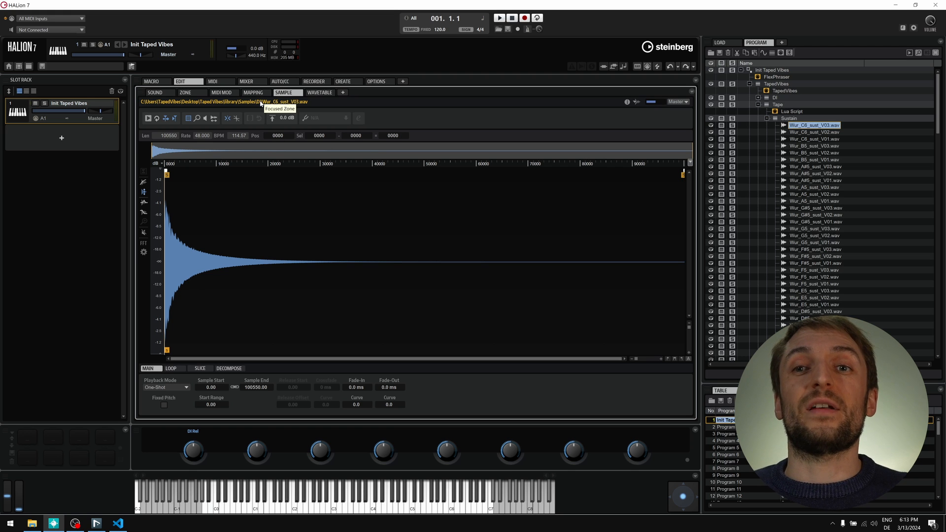
{"action": "key", "text": "alt+Tab"}
- Trace newfilename, filepath, the .wav-to-_system replacement and zonename on lines 13–14
{"action": "double_click", "coordinate": [191, 205]}
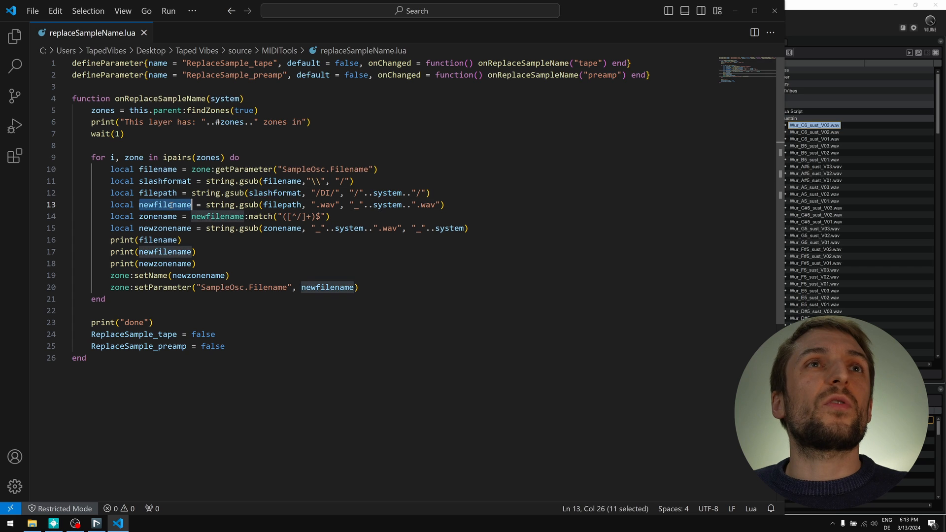
{"action": "double_click", "coordinate": [289, 205]}
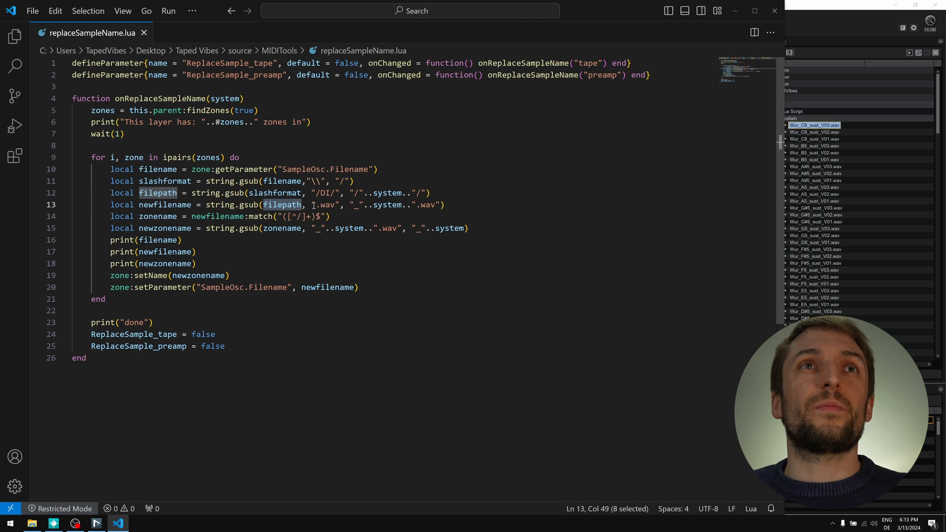
{"action": "left_click_drag", "start_coordinate": [312, 205], "coordinate": [412, 205]}
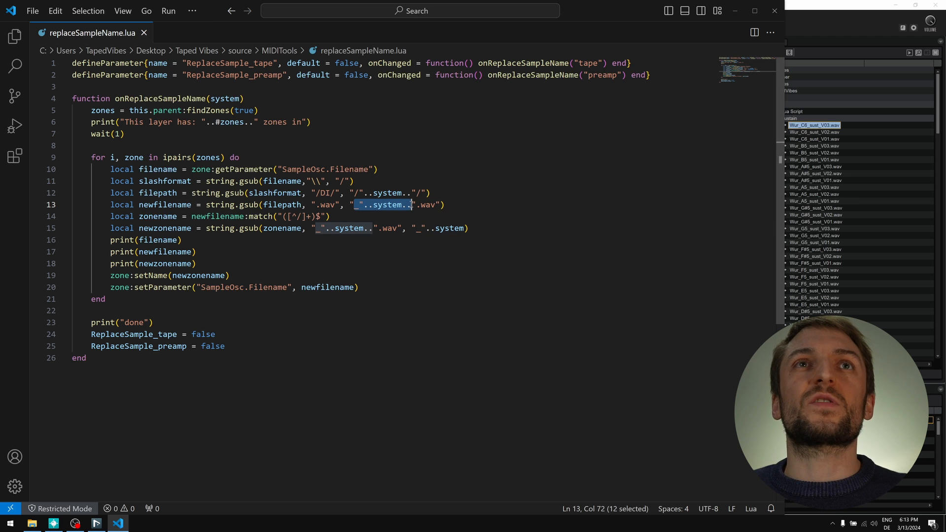
{"action": "left_click", "coordinate": [376, 205]}
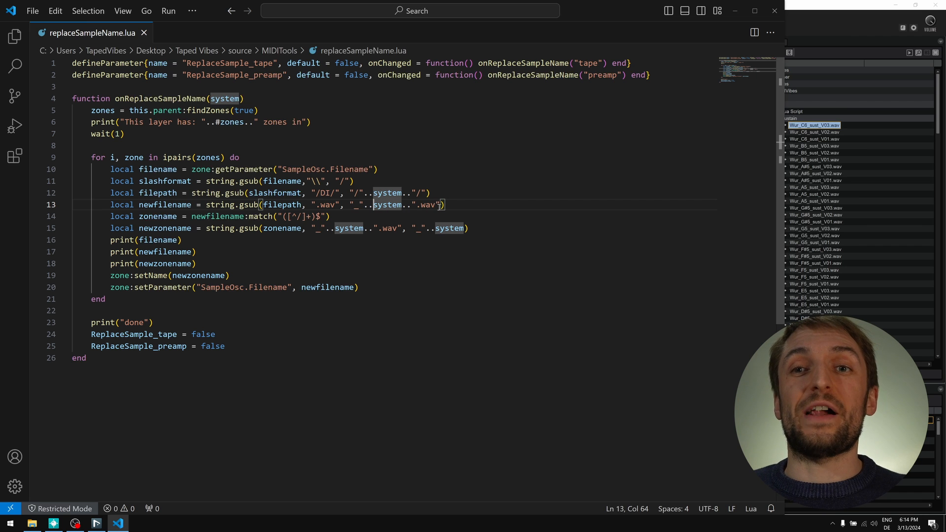
{"action": "double_click", "coordinate": [178, 217]}
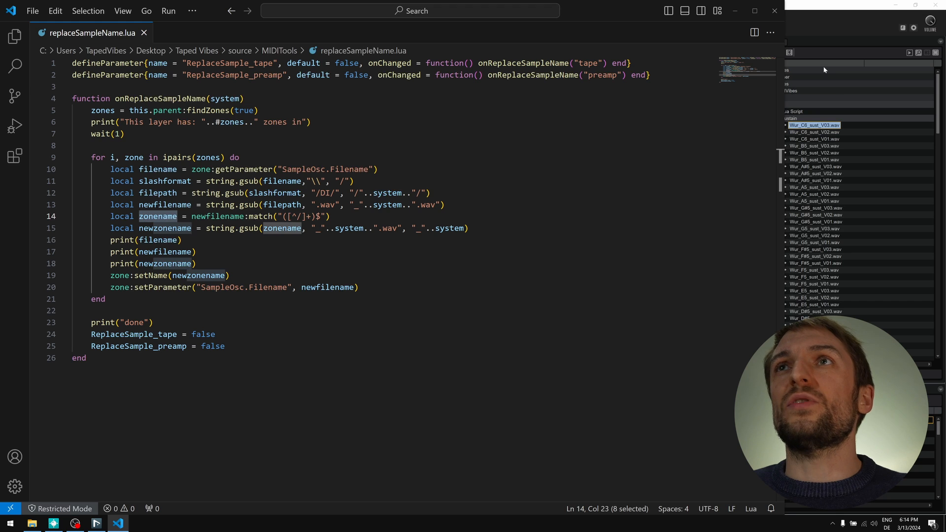
{"action": "left_click", "coordinate": [826, 22]}
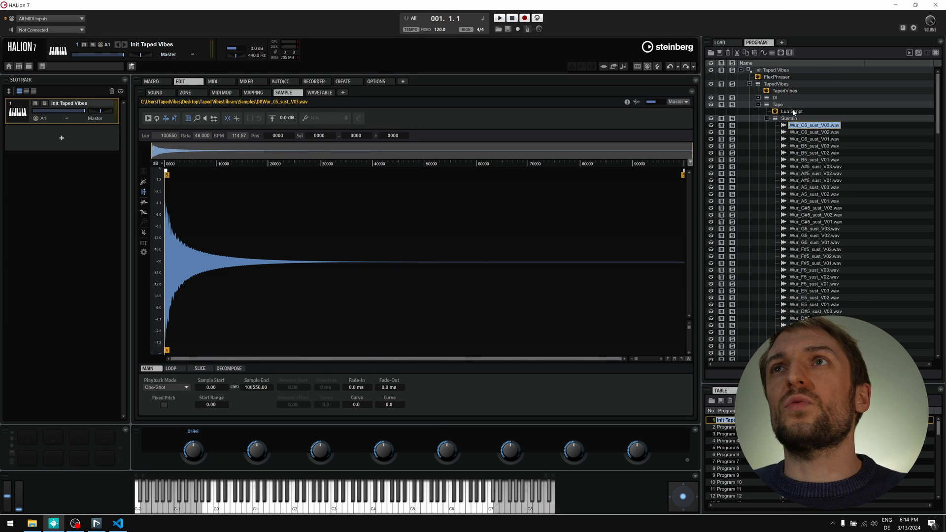
- Expand the DI layer and briefly expand its Sustain samples for comparison with Tape
{"action": "left_click", "coordinate": [758, 99]}
{"action": "left_click", "coordinate": [767, 105]}
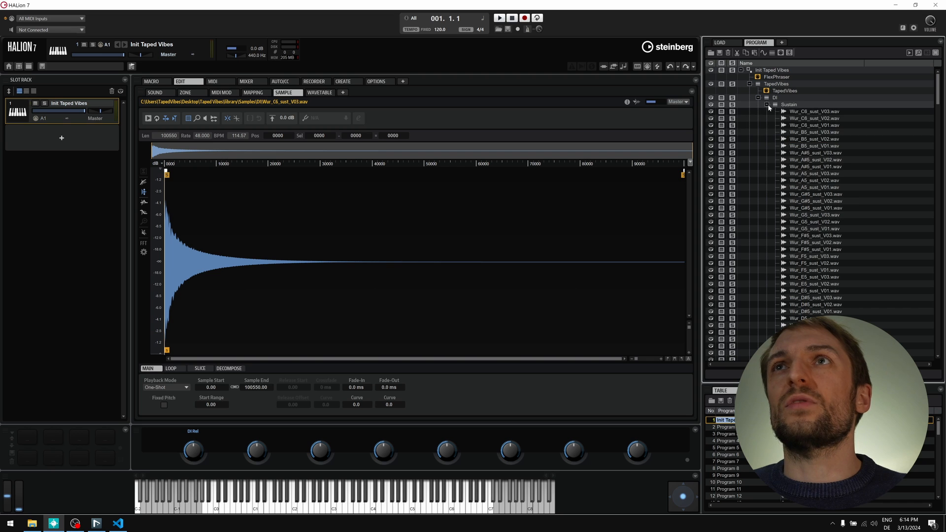
{"action": "left_click", "coordinate": [766, 105]}
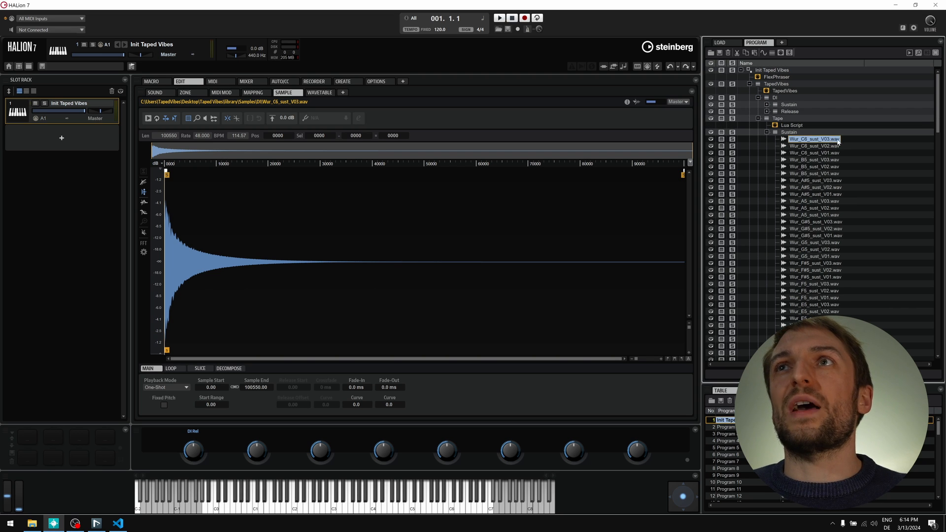
{"action": "left_click", "coordinate": [117, 524]}
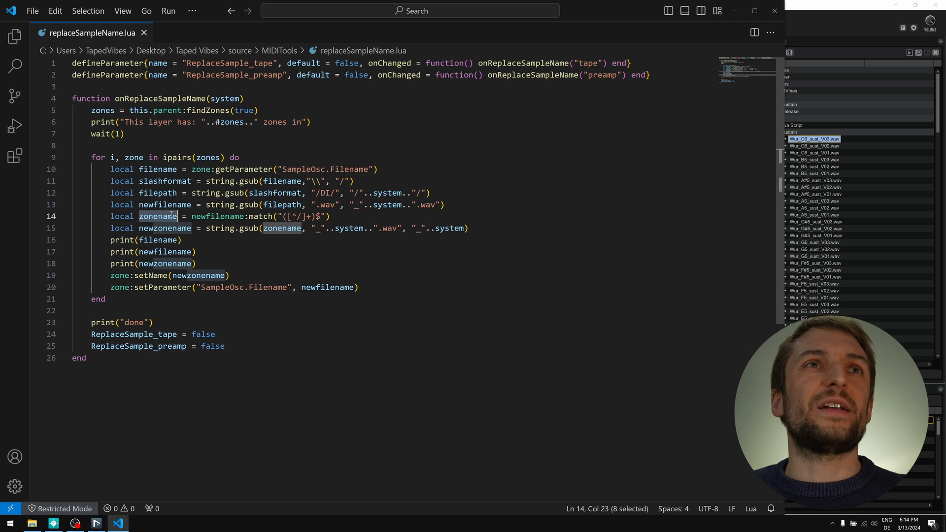
- Trace the file-name match pattern, newzonename, zonename and filename on lines 14–16
{"action": "double_click", "coordinate": [222, 215]}
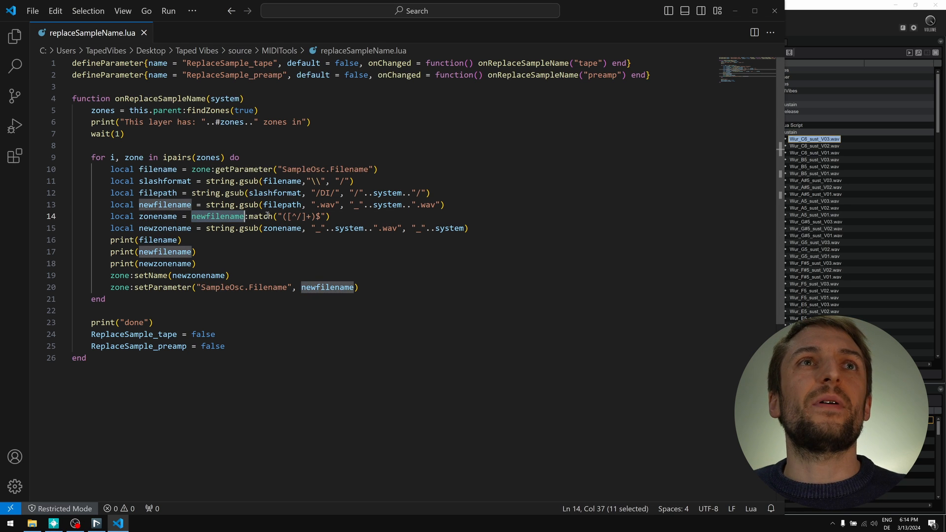
{"action": "left_click_drag", "start_coordinate": [278, 217], "coordinate": [327, 215]}
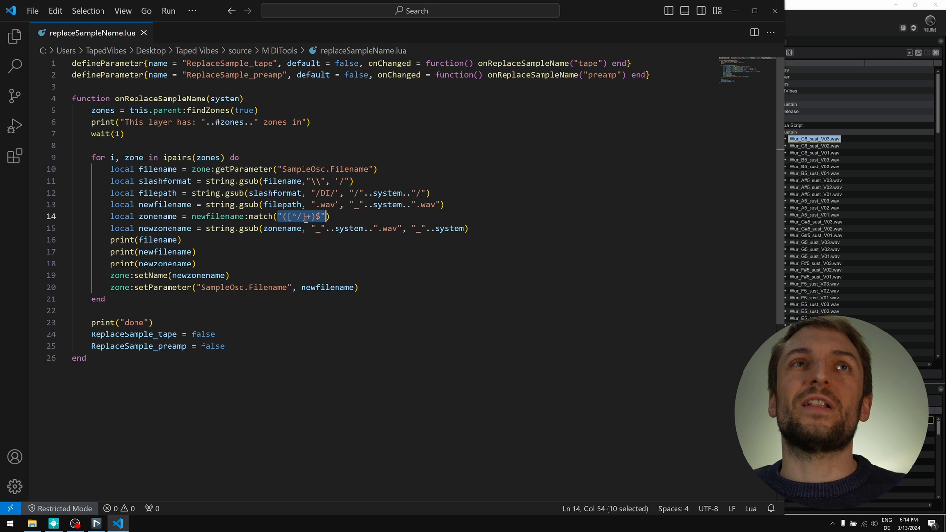
{"action": "left_click", "coordinate": [337, 222]}
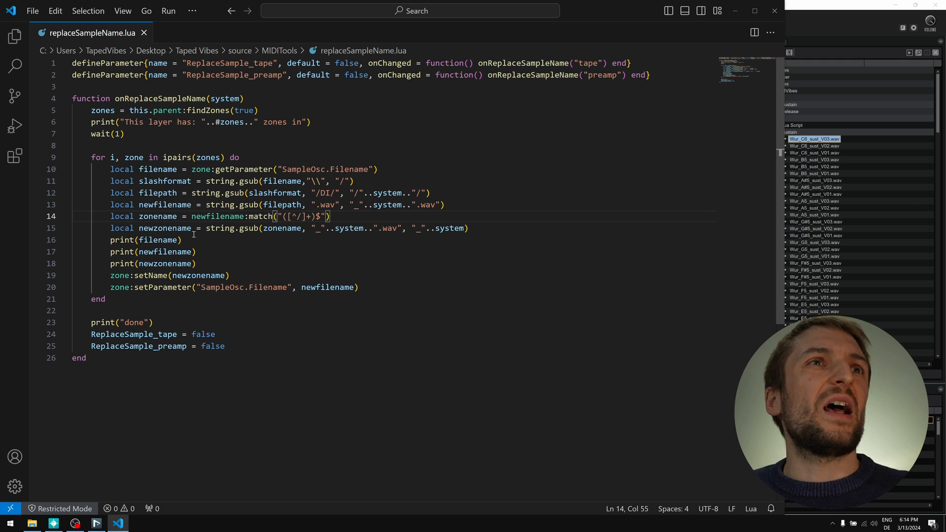
{"action": "double_click", "coordinate": [178, 229]}
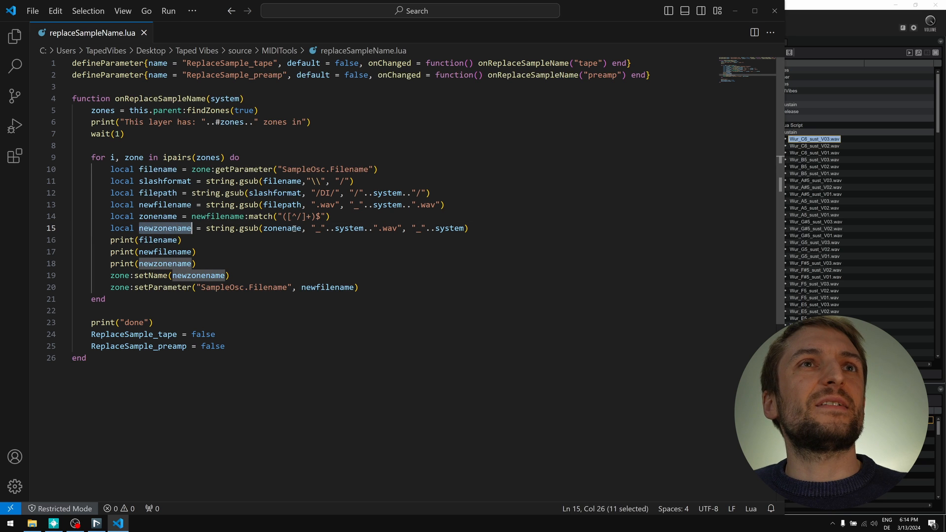
{"action": "double_click", "coordinate": [282, 228]}
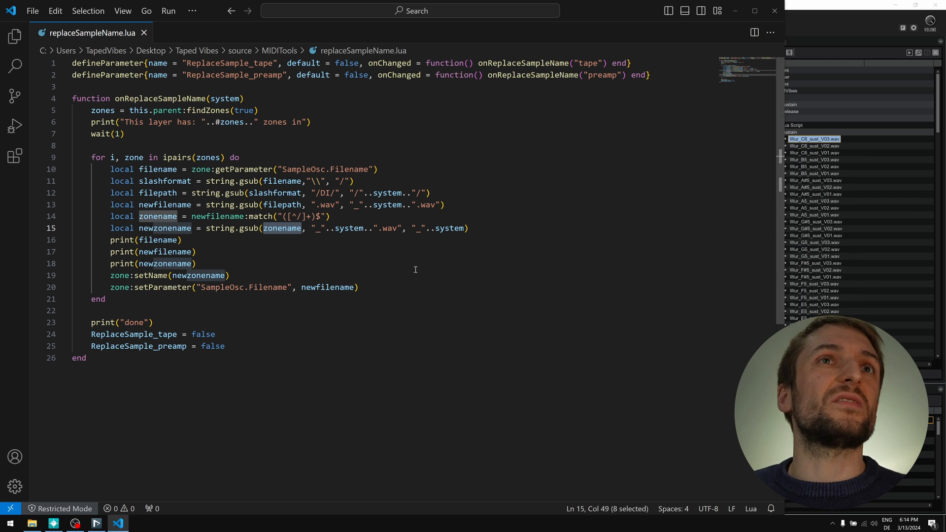
{"action": "left_click", "coordinate": [300, 247]}
{"action": "left_click", "coordinate": [182, 242]}
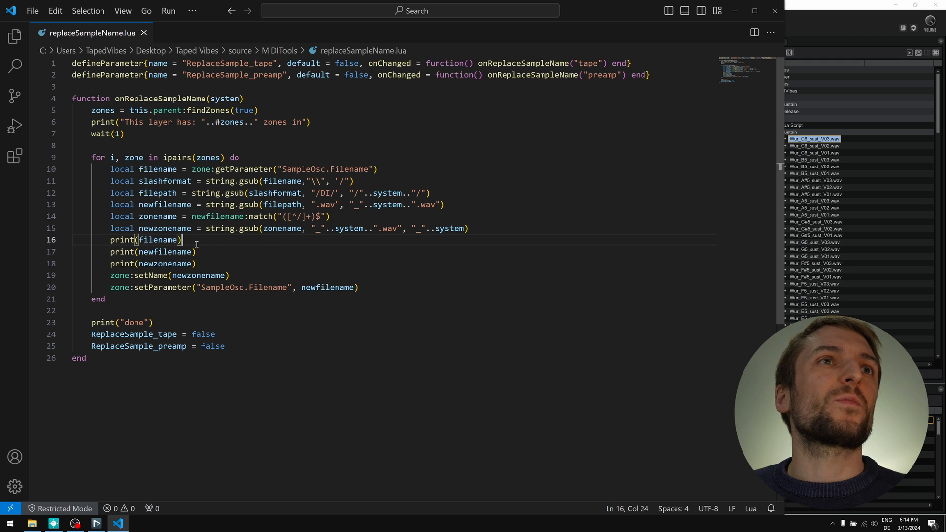
{"action": "double_click", "coordinate": [173, 240]}
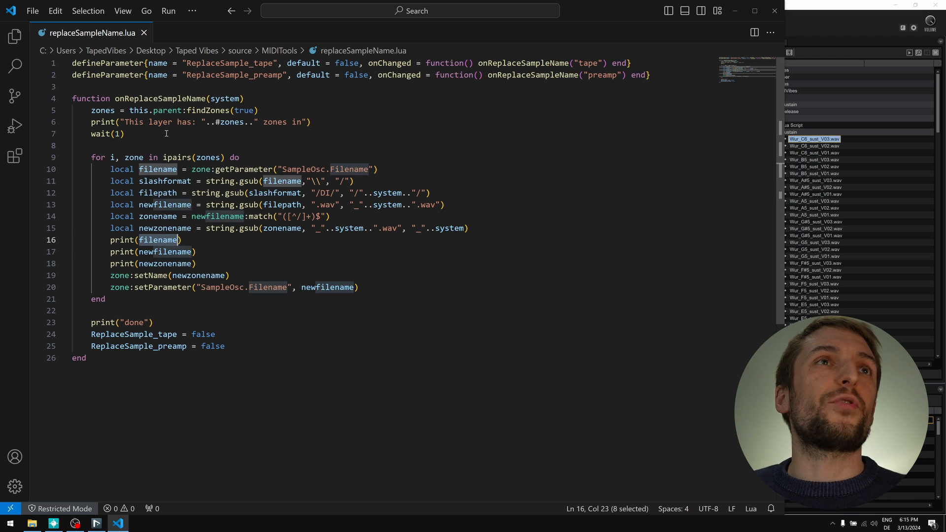
- Highlight newfilename, newzonename and the zone setName and setParameter calls on lines 17–20
{"action": "double_click", "coordinate": [175, 251]}
{"action": "double_click", "coordinate": [180, 265]}
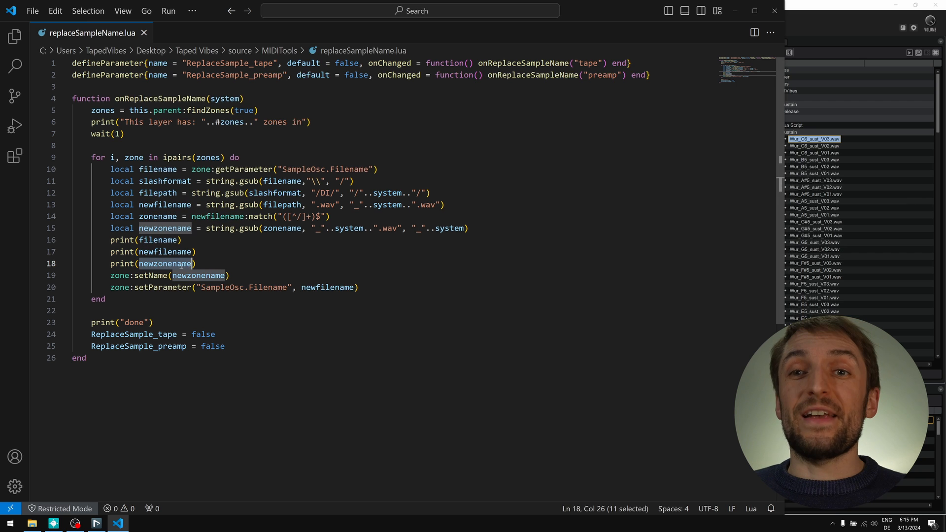
{"action": "double_click", "coordinate": [151, 276]}
{"action": "double_click", "coordinate": [120, 275]}
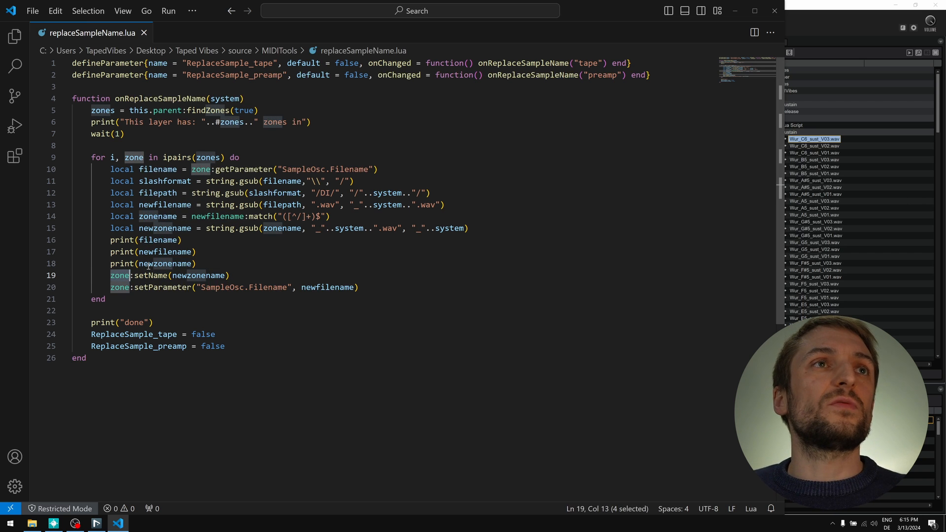
{"action": "left_click", "coordinate": [158, 276]}
{"action": "double_click", "coordinate": [183, 276]}
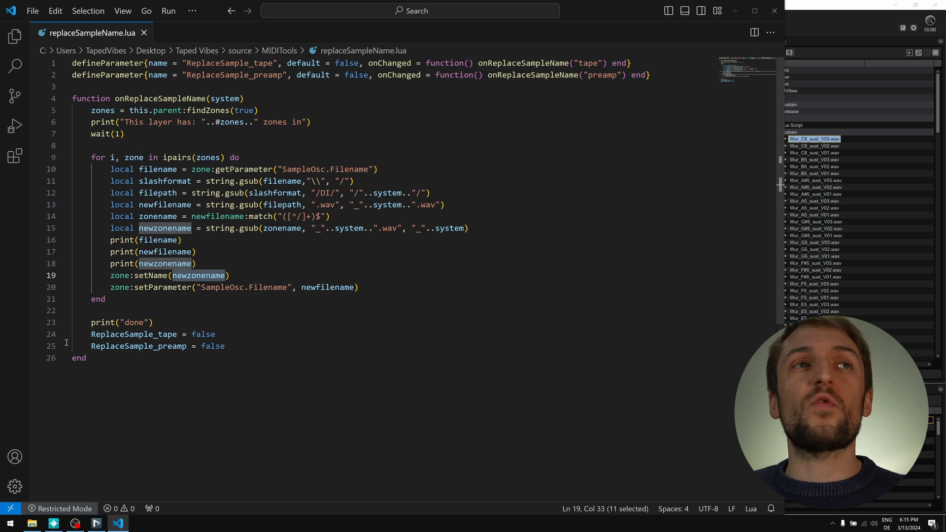
{"action": "double_click", "coordinate": [150, 287]}
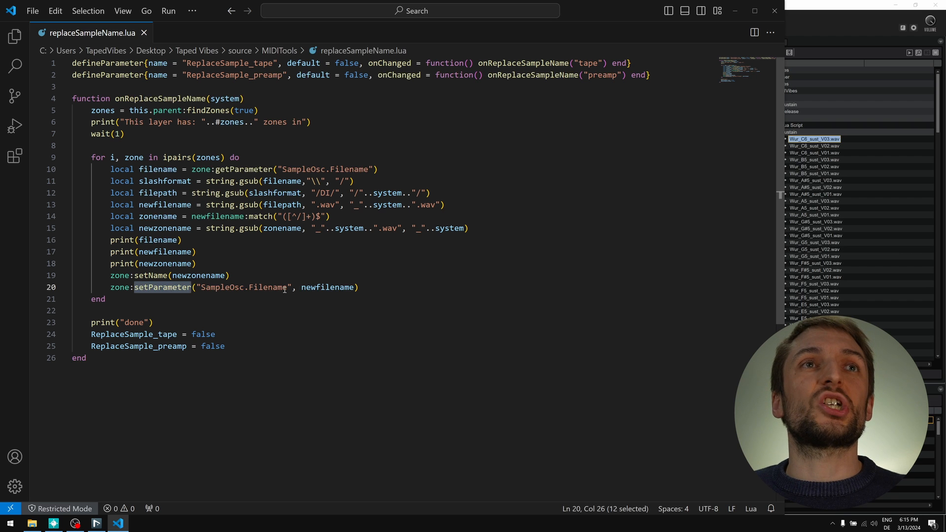
{"action": "double_click", "coordinate": [323, 288]}
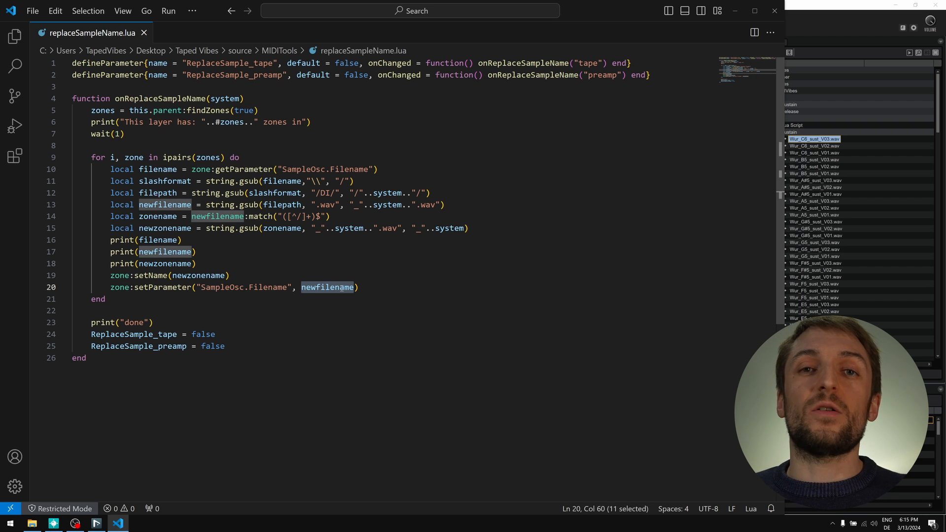
{"action": "left_click", "coordinate": [368, 288]}
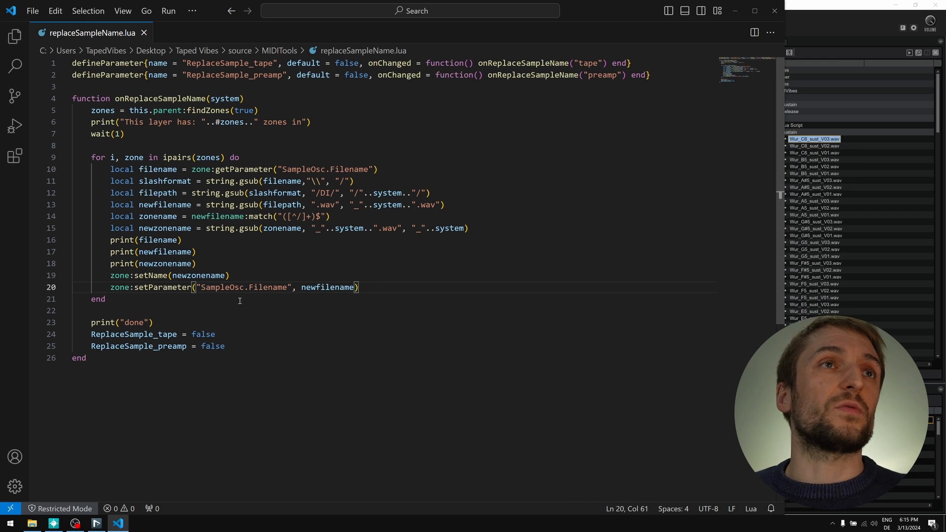
- Highlight the print calls and ReplaceSample_tape/preamp definitions, then select HALion's Lua Script module
{"action": "left_click", "coordinate": [115, 322]}
{"action": "left_click_drag", "start_coordinate": [116, 334], "coordinate": [119, 335]}
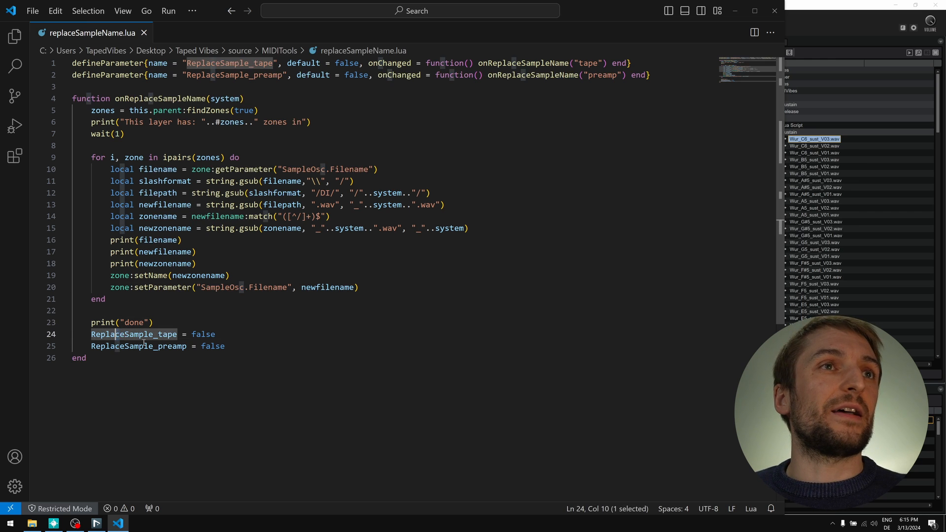
{"action": "double_click", "coordinate": [126, 346]}
{"action": "left_click", "coordinate": [163, 334]}
{"action": "double_click", "coordinate": [164, 335]}
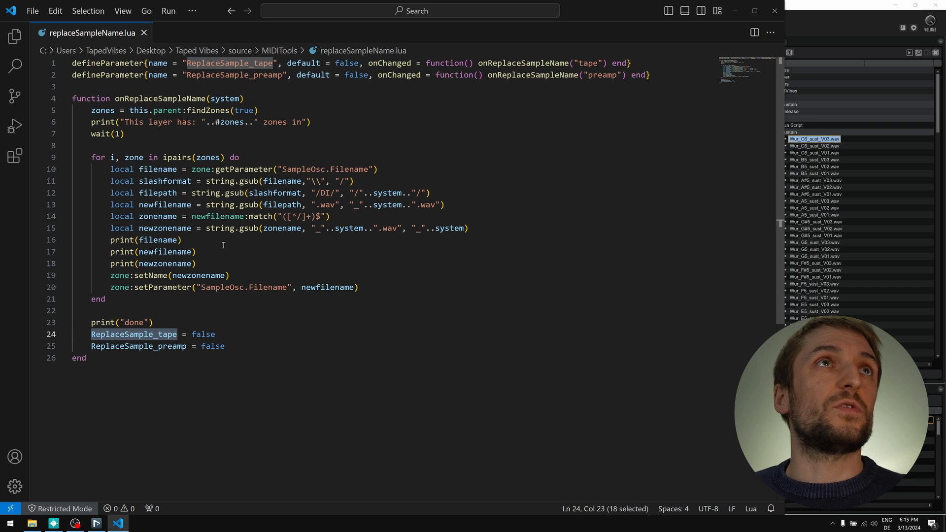
{"action": "left_click", "coordinate": [847, 41]}
{"action": "left_click", "coordinate": [795, 125]}
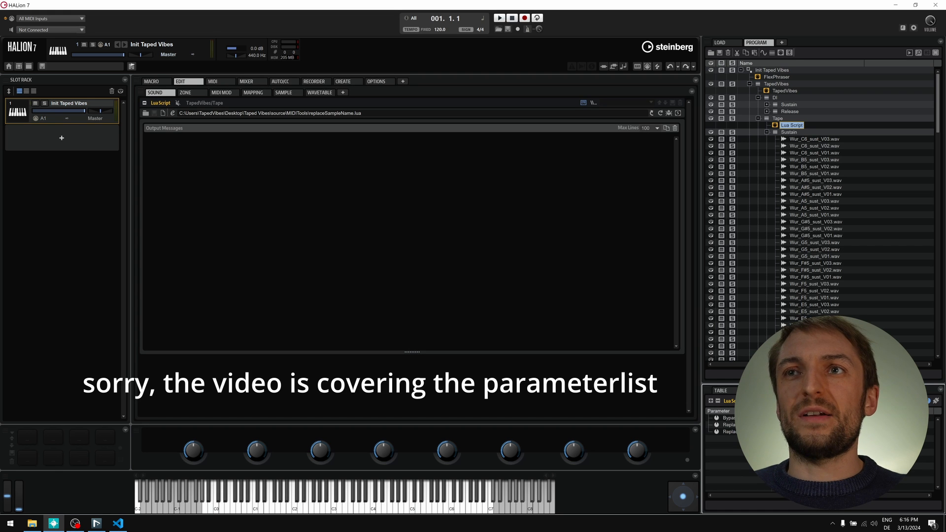
- Trigger ReplaceSample_tape to remap the 702 zones and set Output Messages Max Lines to 10000
{"action": "left_click", "coordinate": [746, 425]}
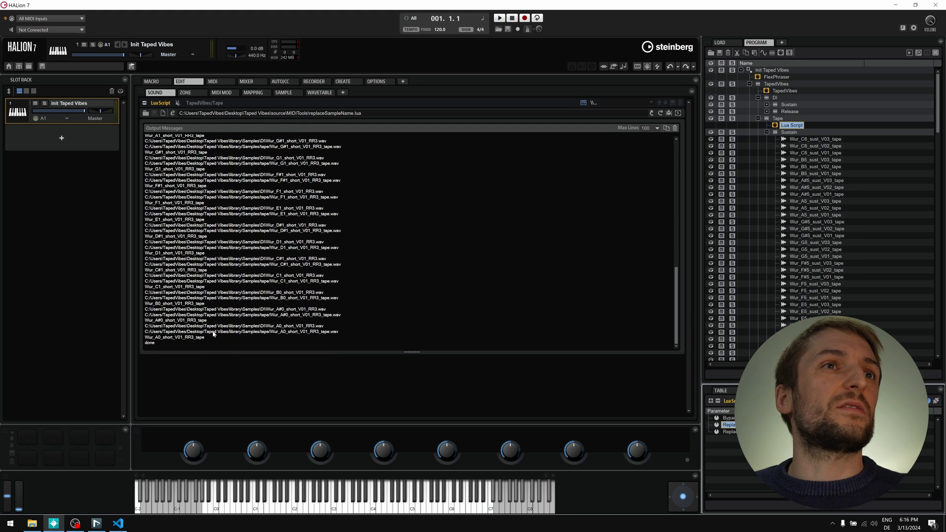
{"action": "scroll", "coordinate": [552, 296], "scroll_direction": "up", "scroll_amount": 10}
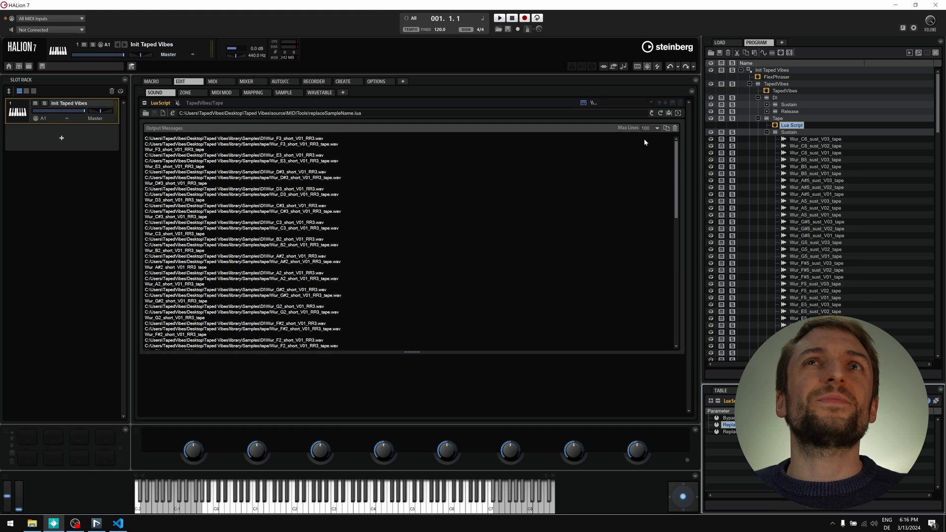
{"action": "left_click", "coordinate": [657, 128]}
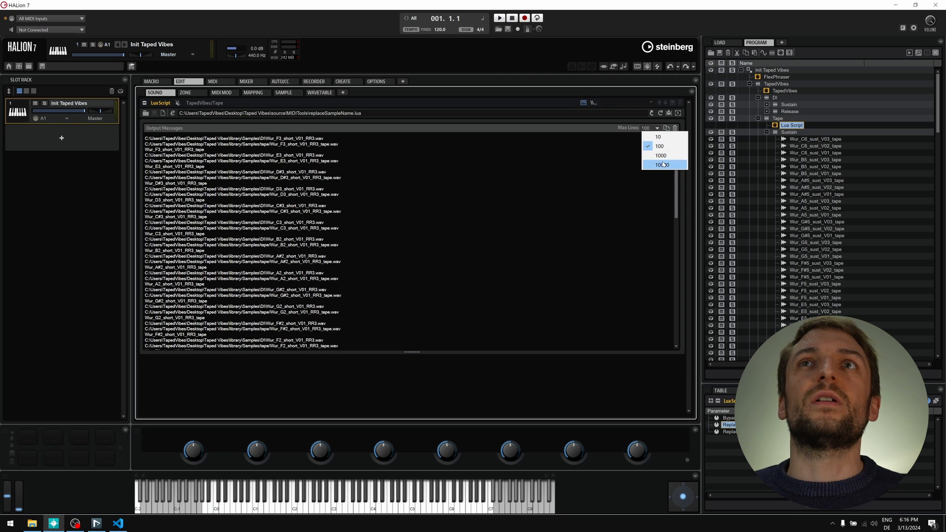
{"action": "left_click", "coordinate": [663, 151]}
{"action": "scroll", "coordinate": [488, 207], "scroll_direction": "up", "scroll_amount": 5}
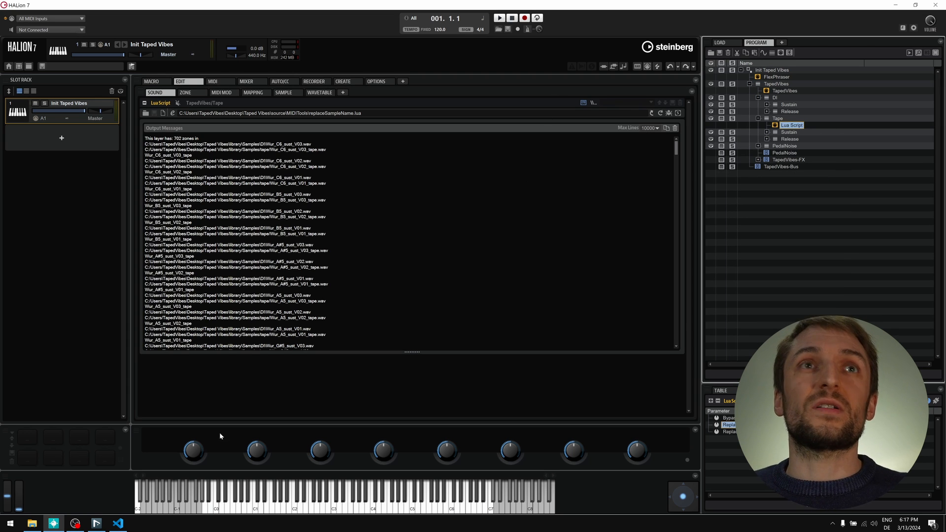
{"action": "left_click", "coordinate": [34, 525]}
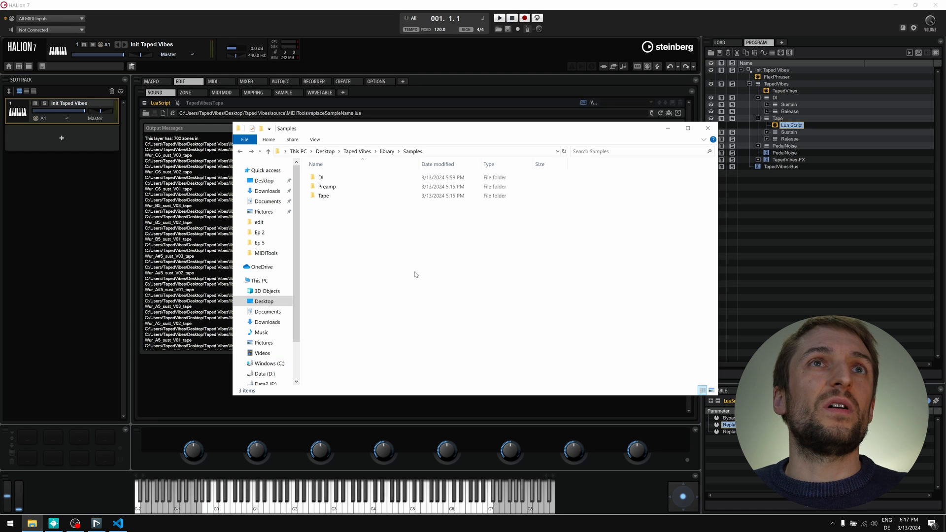
- Open Samples\Tape and widen the Name column to check its 705 _tape.wav files
{"action": "double_click", "coordinate": [340, 196]}
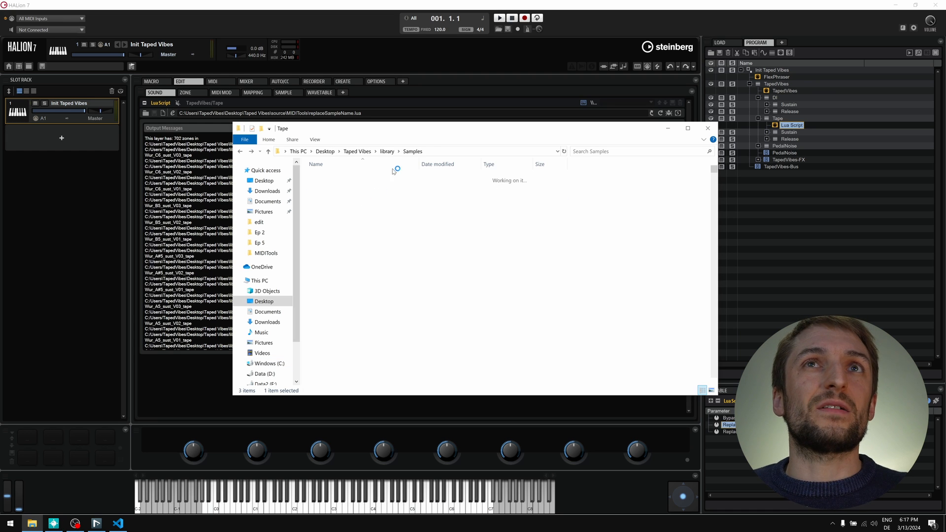
{"action": "scroll", "coordinate": [367, 232], "scroll_direction": "down", "scroll_amount": 5}
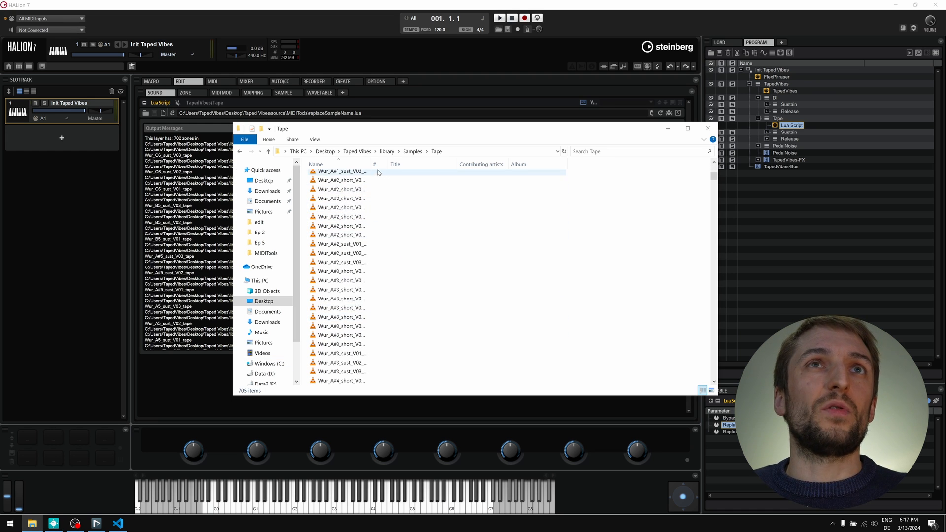
{"action": "key", "text": "ctrl+KP_Add"}
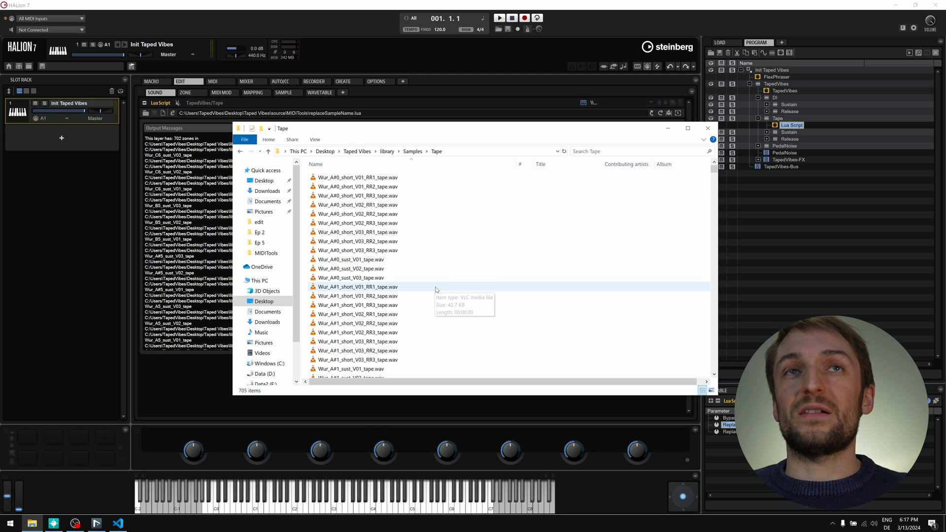
{"action": "left_click", "coordinate": [799, 273]}
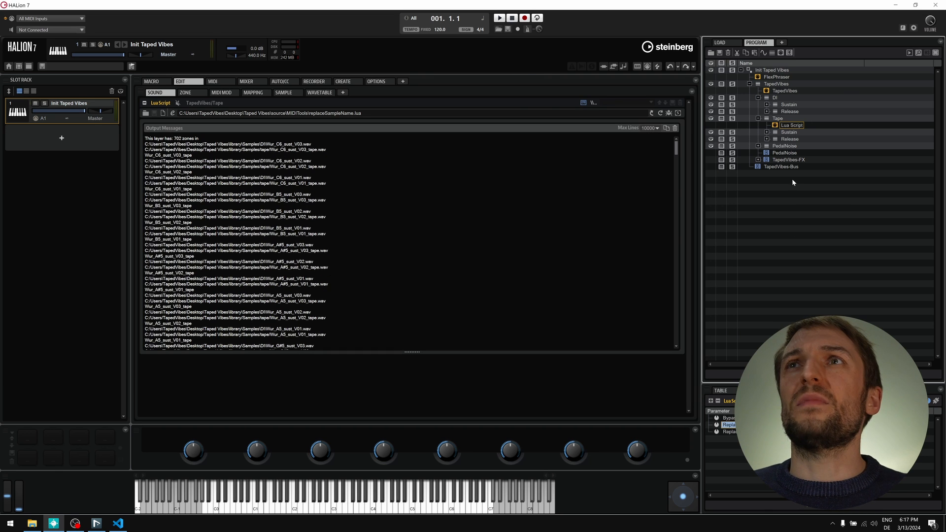
- Add a Preamp layer, move the Lua Script into it, reload and run the replacement
{"action": "left_click", "coordinate": [777, 119]}
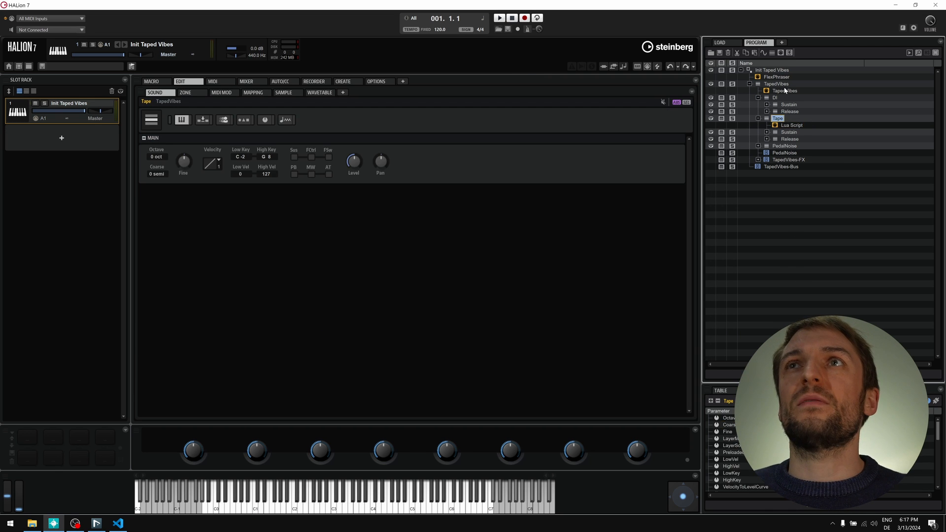
{"action": "left_click", "coordinate": [792, 125]}
{"action": "left_click_drag", "start_coordinate": [783, 155], "coordinate": [782, 154]}
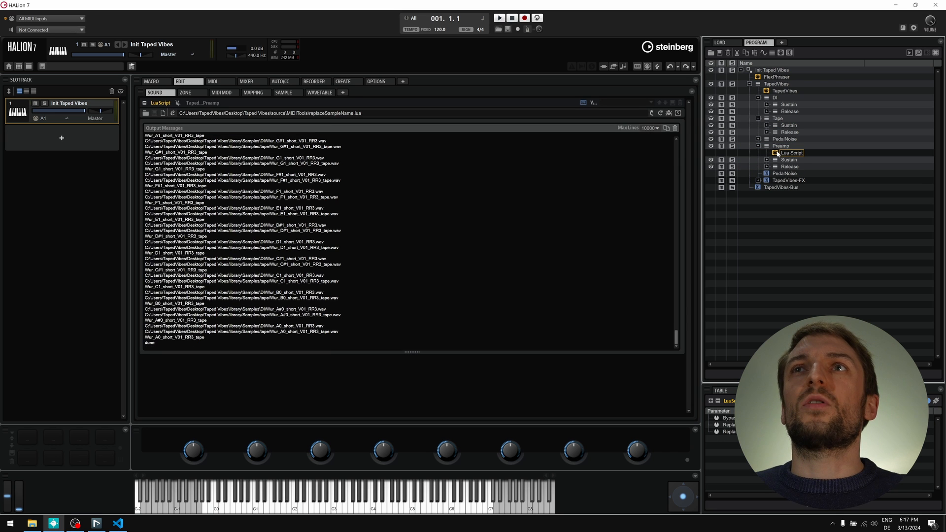
{"action": "left_click", "coordinate": [663, 113]}
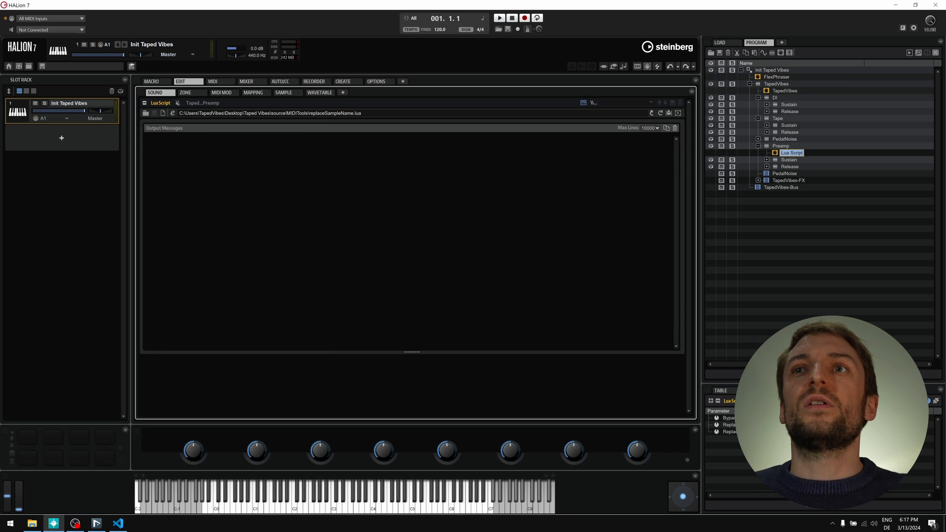
{"action": "left_click", "coordinate": [741, 432]}
{"action": "left_click", "coordinate": [803, 432]}
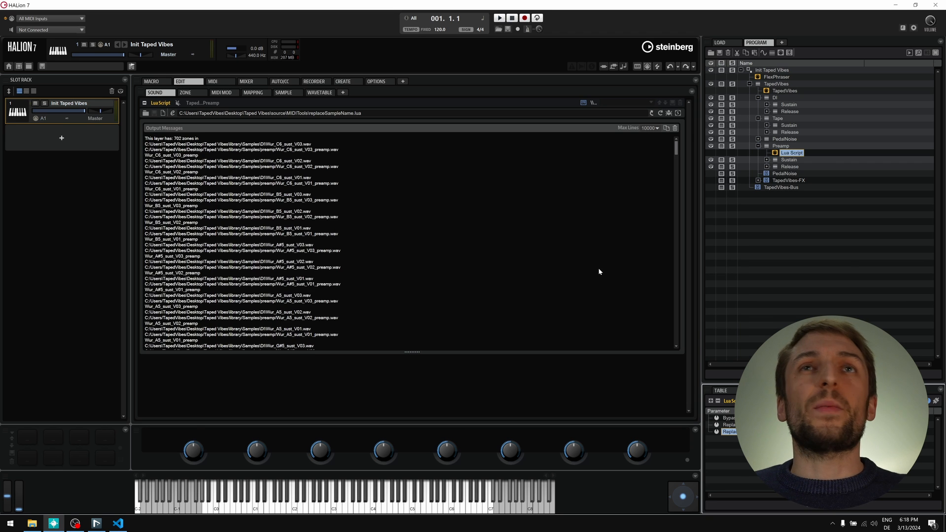
- Select the first Preamp Sustain sample zone to confirm its _preamp sample
{"action": "key", "text": "Down"}
{"action": "key", "text": "Right"}
{"action": "key", "text": "Down"}
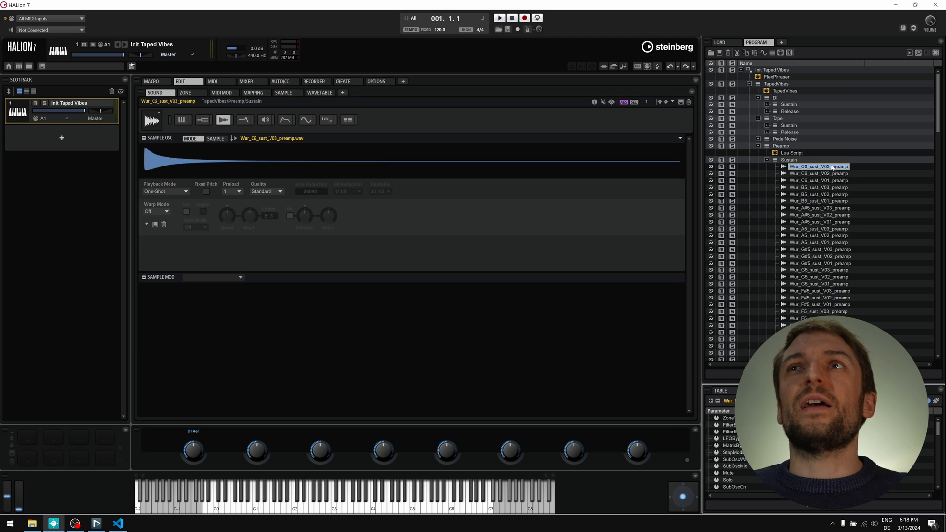
- Show the sample editor, step through the C6 sustain zones, and collapse the Preamp and Tape layers
{"action": "left_click", "coordinate": [283, 93]}
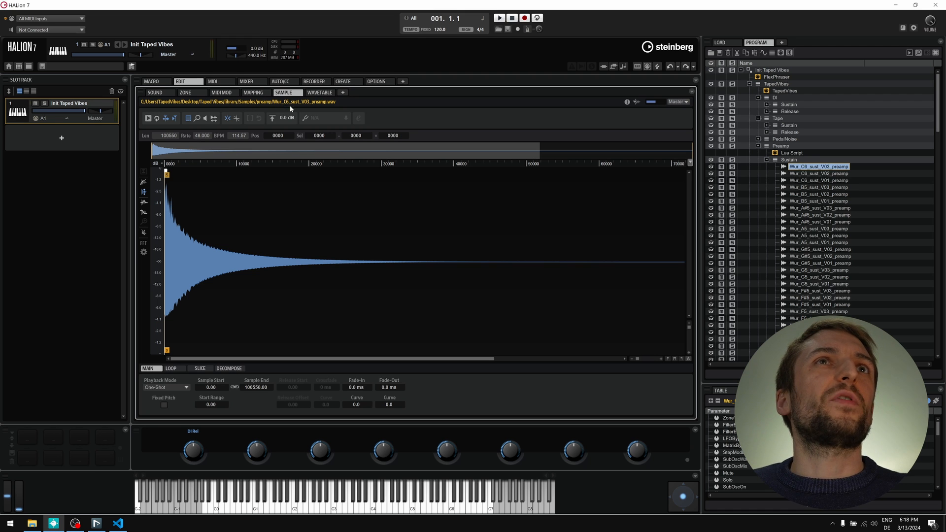
{"action": "key", "text": "Down"}
{"action": "key", "text": "Down"}
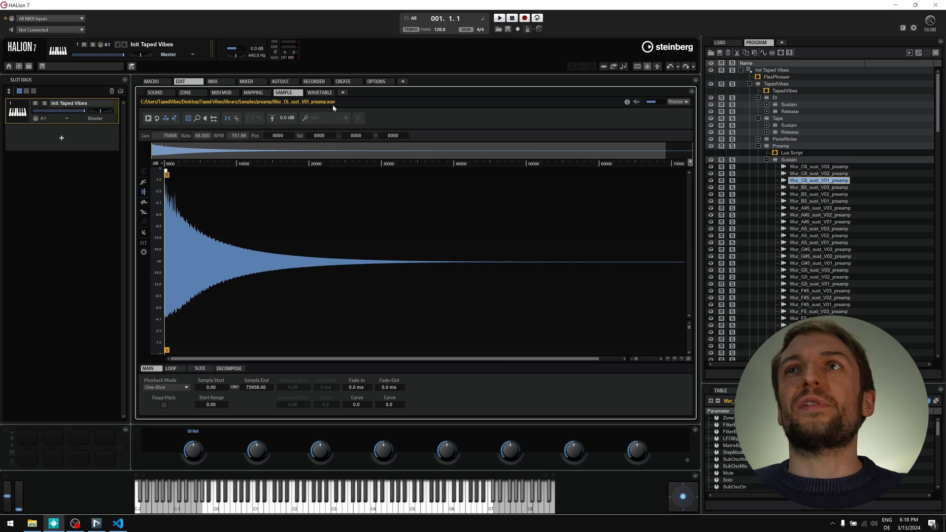
{"action": "key", "text": "Up"}
{"action": "key", "text": "Up"}
{"action": "key", "text": "Up"}
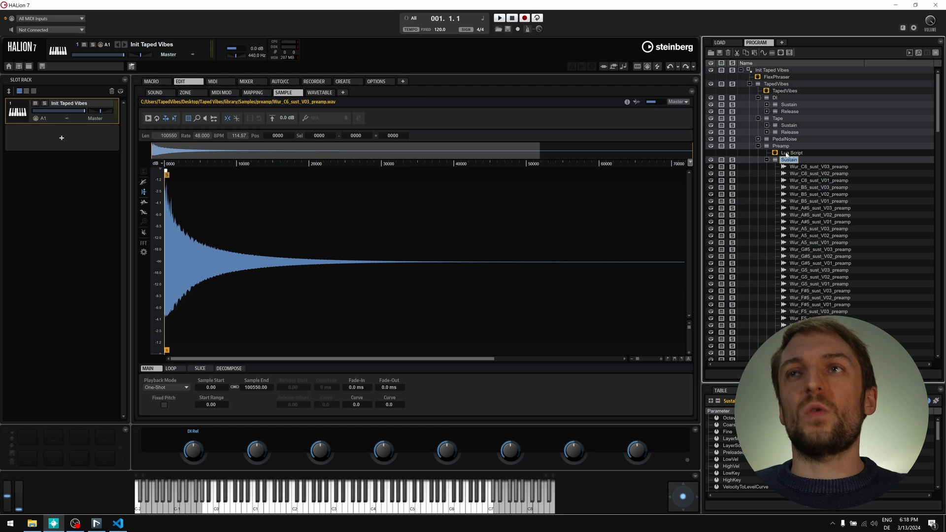
{"action": "key", "text": "Up"}
{"action": "key", "text": "Up"}
{"action": "key", "text": "Left"}
{"action": "key", "text": "Up"}
{"action": "key", "text": "Up"}
{"action": "key", "text": "Up"}
{"action": "key", "text": "Up"}
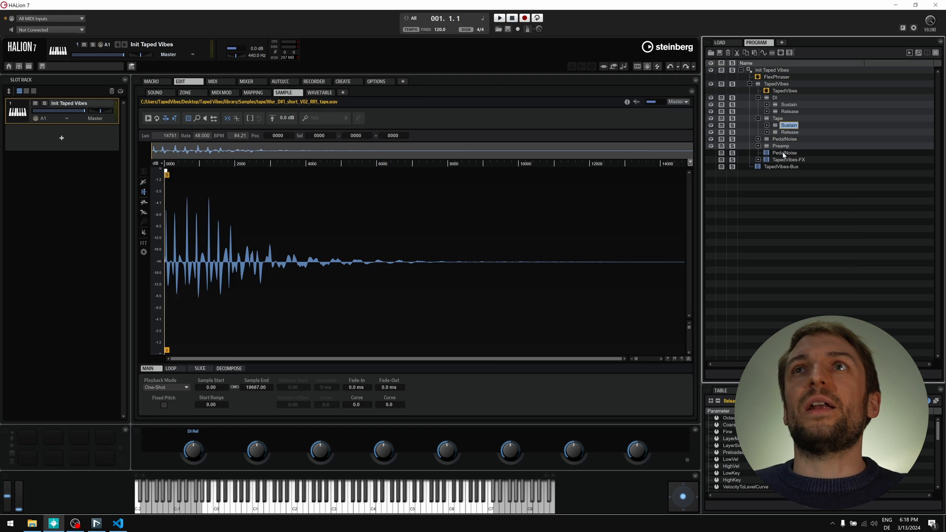
{"action": "key", "text": "Left"}
{"action": "key", "text": "Down"}
{"action": "key", "text": "Down"}
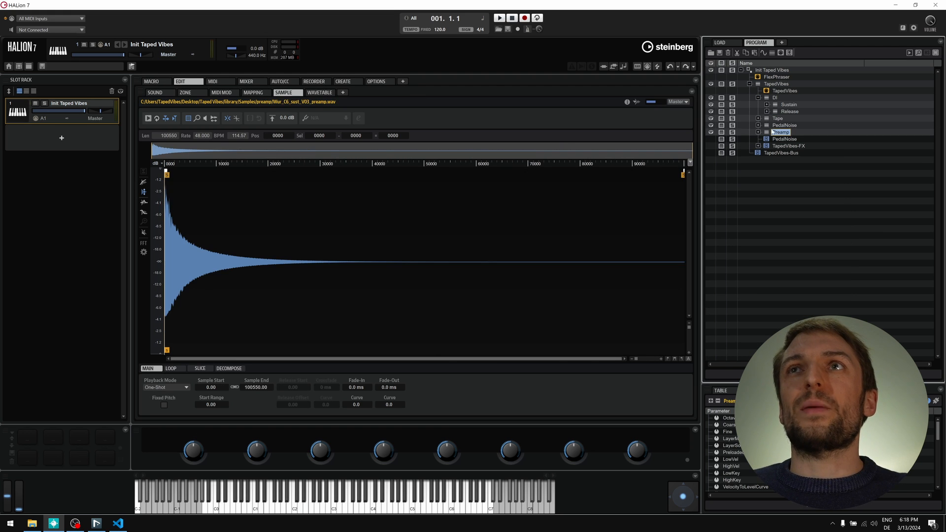
- Move the Preamp layer up so it sits directly below Tape
{"action": "left_click_drag", "start_coordinate": [774, 131], "coordinate": [777, 125]}
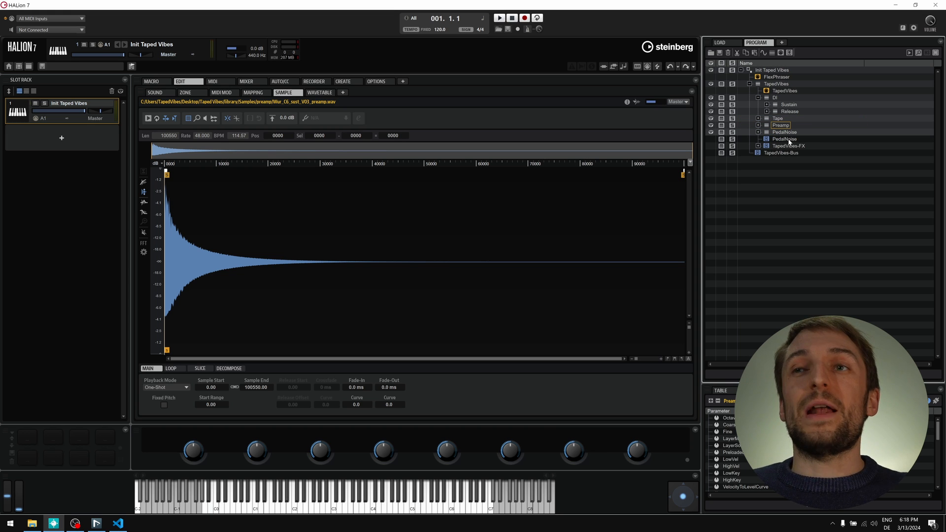
{"action": "key", "text": "Up"}
{"action": "key", "text": "Up"}
{"action": "key", "text": "Up"}
{"action": "key", "text": "Up"}
{"action": "key", "text": "Left"}
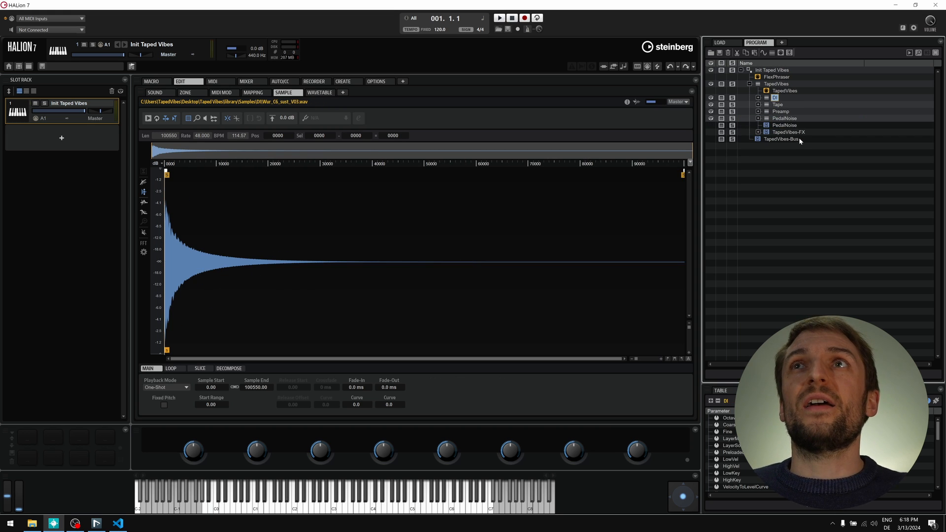
{"action": "key", "text": "Down"}
{"action": "key", "text": "Down"}
- Expand Preamp's Release round-robin layers to confirm the RR1 zones use _preamp samples
{"action": "key", "text": "Right"}
{"action": "key", "text": "Down"}
{"action": "key", "text": "Down"}
{"action": "key", "text": "Right"}
{"action": "key", "text": "Down"}
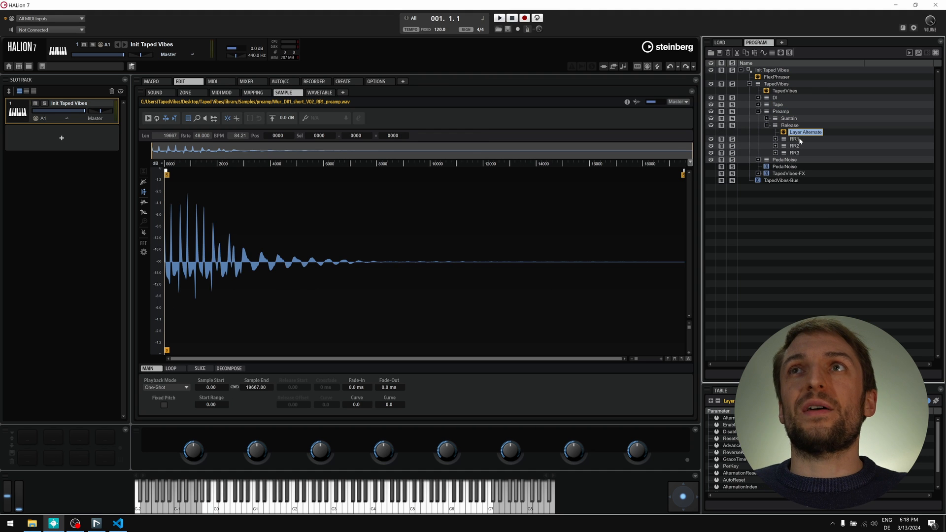
{"action": "key", "text": "Down"}
{"action": "key", "text": "Right"}
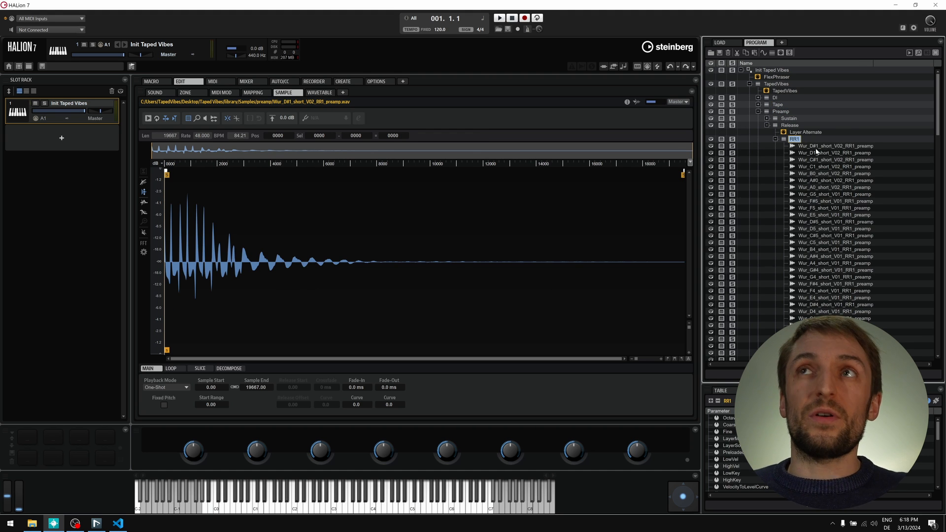
{"action": "key", "text": "Left"}
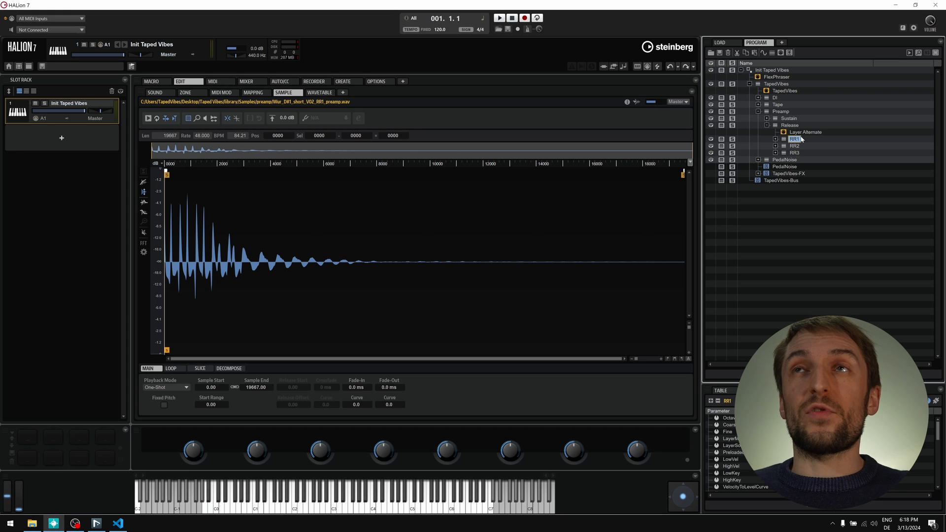
{"action": "key", "text": "Left"}
{"action": "key", "text": "Left"}
{"action": "key", "text": "Left"}
{"action": "key", "text": "Left"}
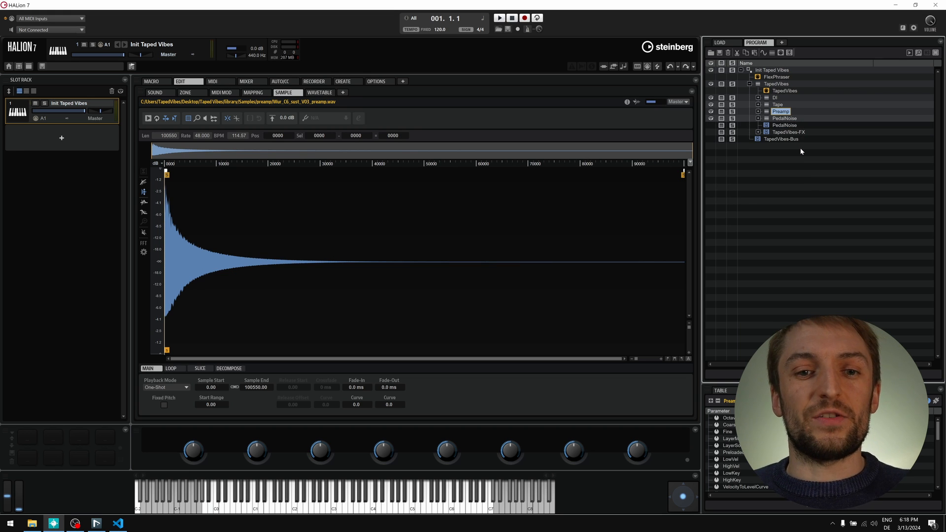
- Expand the TapedVibes-FX bus and inspect its Tremolo and Chorus effects
{"action": "key", "text": "Down"}
{"action": "key", "text": "Down"}
{"action": "key", "text": "Down"}
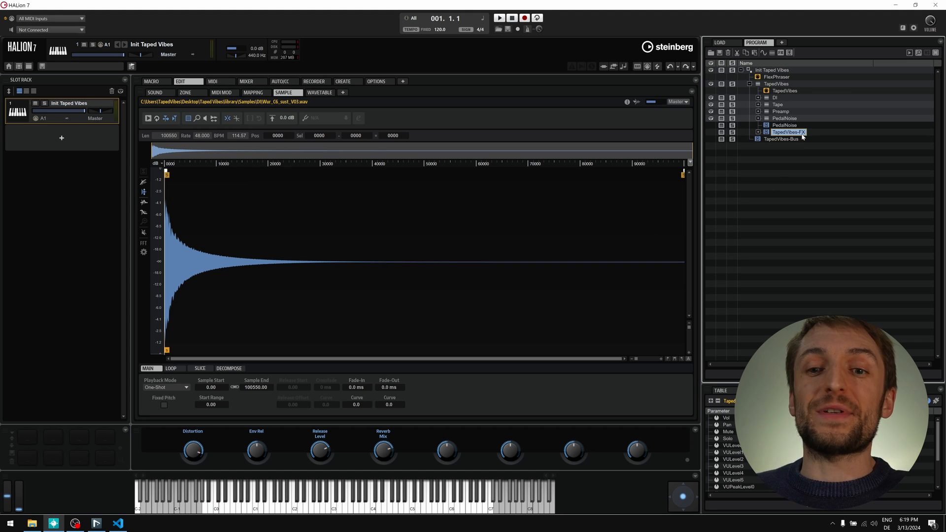
{"action": "left_click", "coordinate": [759, 132]}
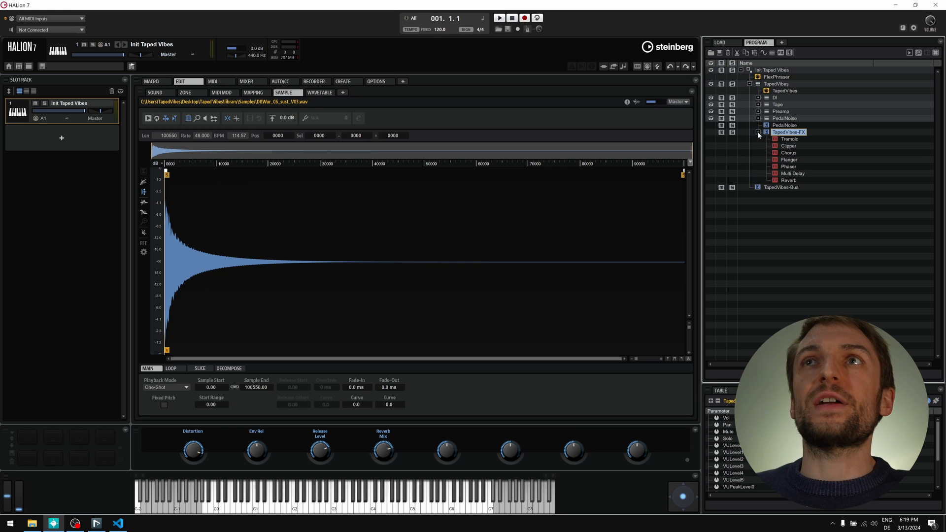
{"action": "left_click", "coordinate": [788, 139]}
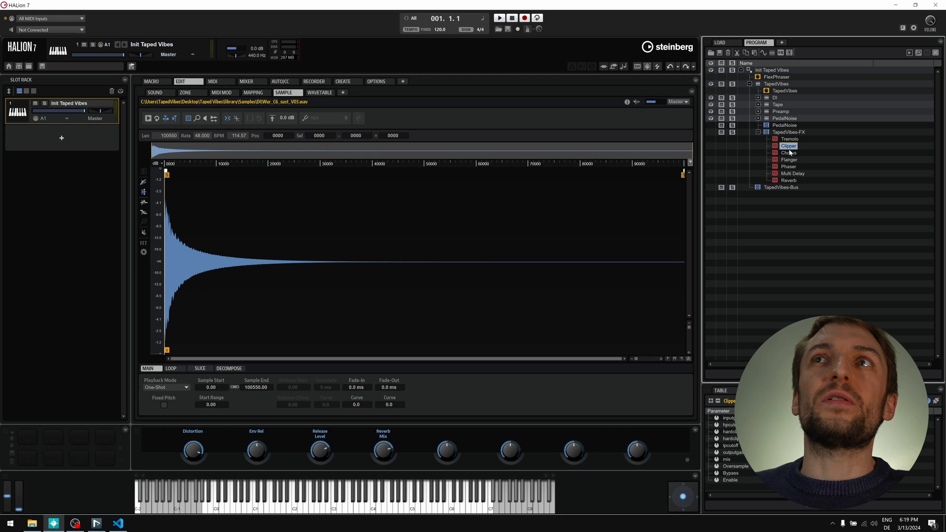
{"action": "left_click", "coordinate": [789, 153]}
{"action": "left_click", "coordinate": [787, 133]}
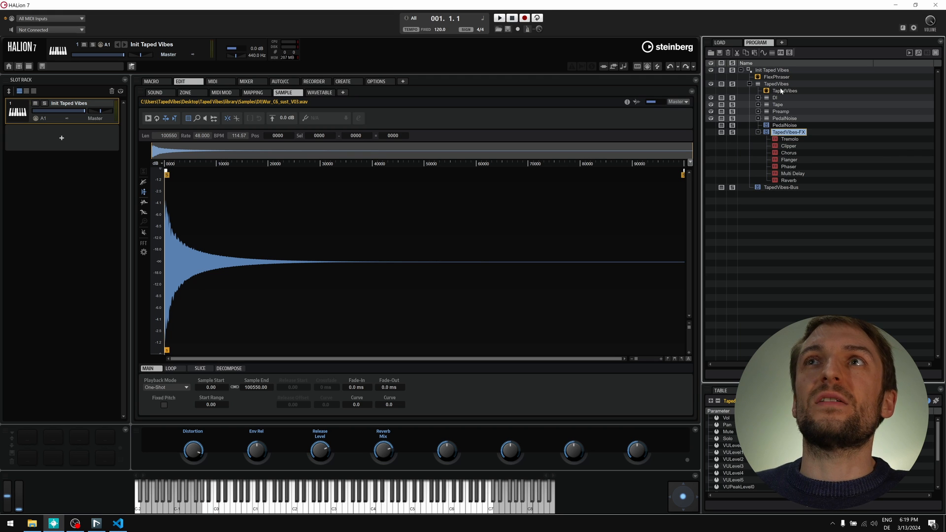
- Browse the Filter category in the effect browser, then close it
{"action": "left_click", "coordinate": [781, 53]}
{"action": "left_click", "coordinate": [796, 109]}
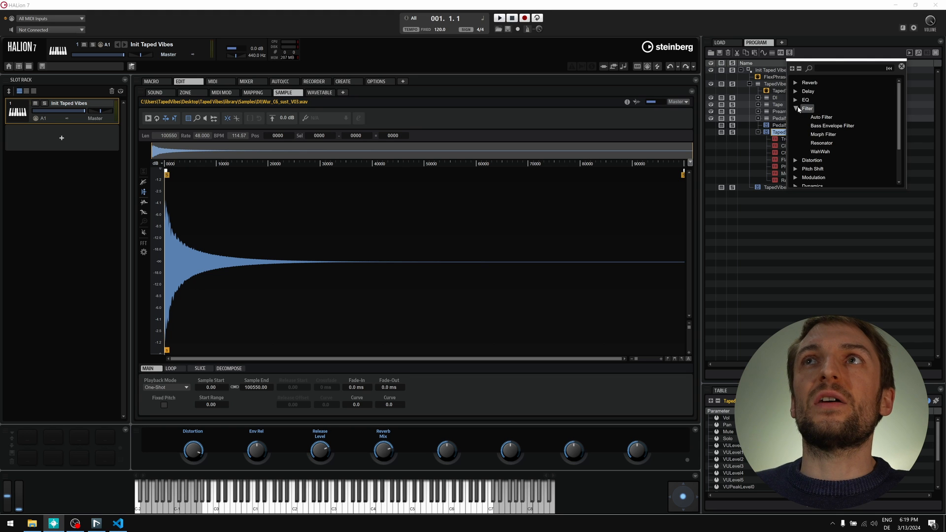
{"action": "left_click", "coordinate": [815, 228]}
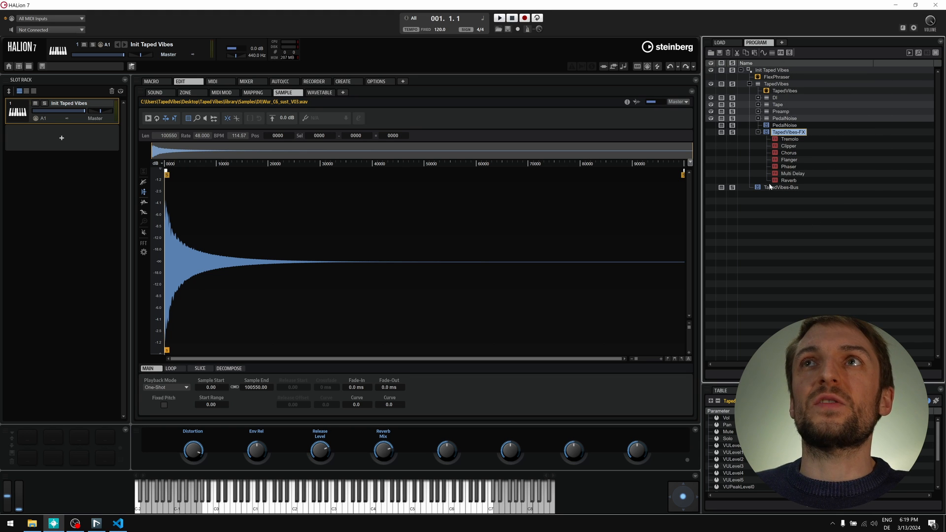
- Show only the program's channels in the Mixer and toggle Tremolo, Clipper and Chorus on and off
{"action": "left_click", "coordinate": [251, 82]}
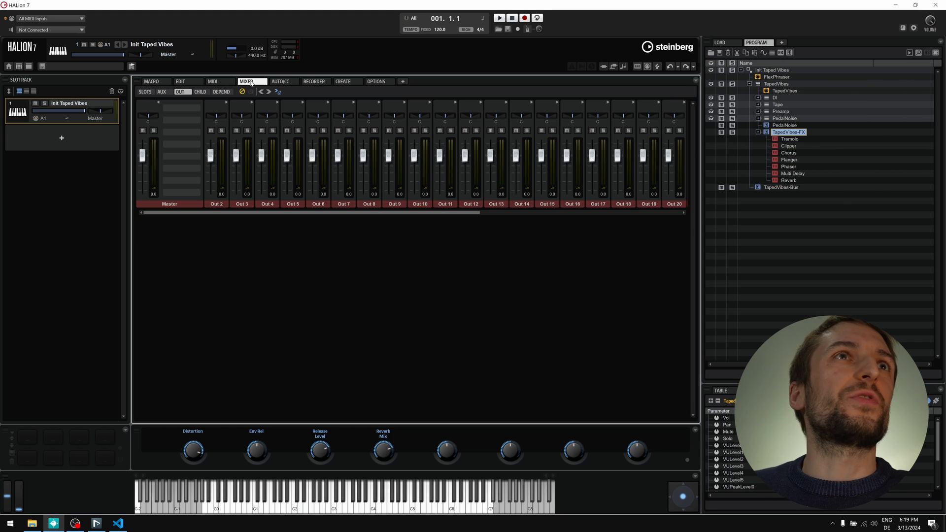
{"action": "left_click", "coordinate": [214, 92]}
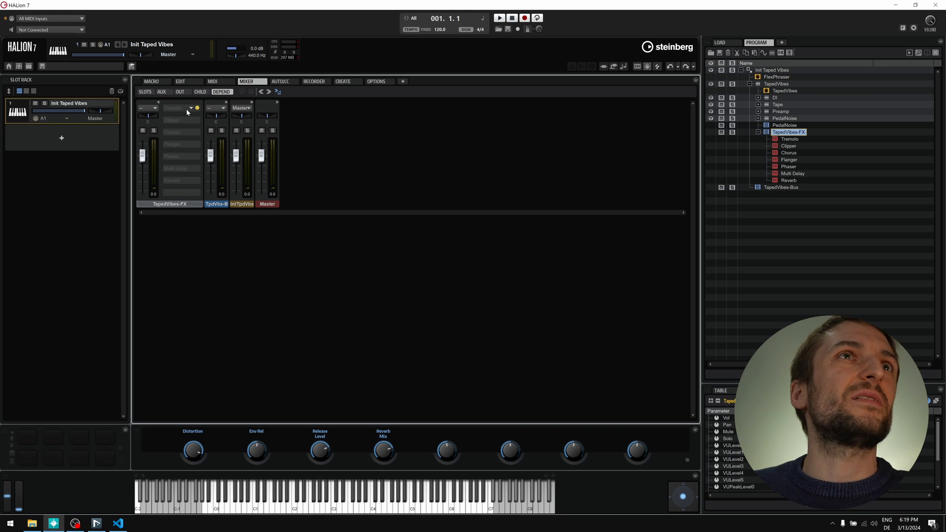
{"action": "left_click", "coordinate": [197, 109]}
{"action": "left_click", "coordinate": [197, 119]}
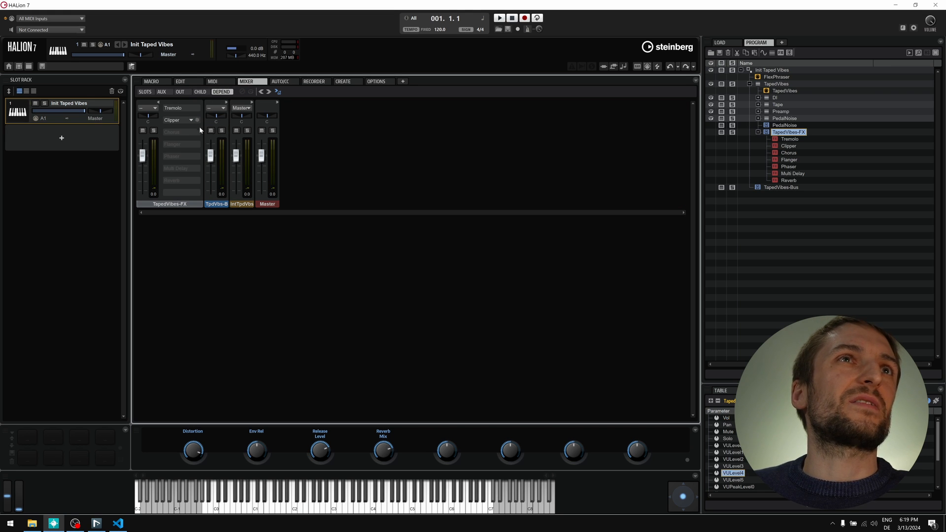
{"action": "left_click", "coordinate": [198, 133]}
{"action": "left_click", "coordinate": [197, 132]}
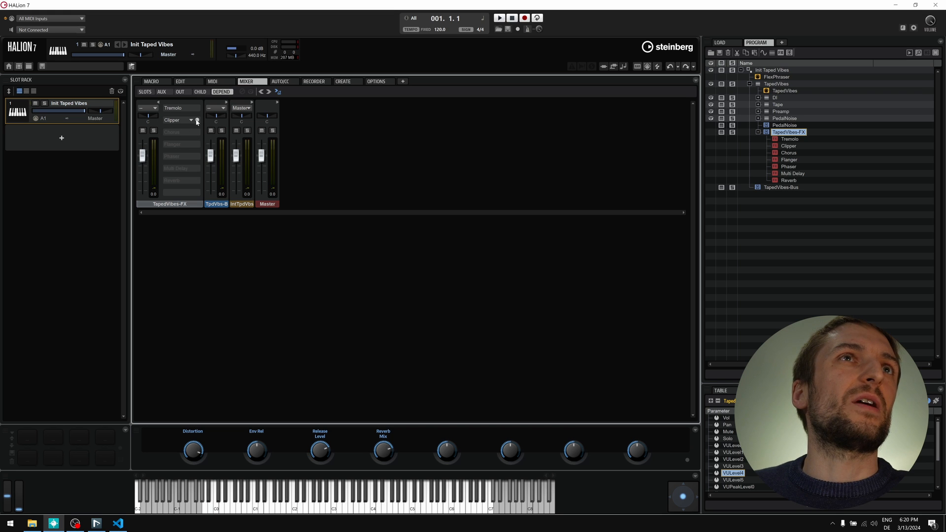
{"action": "left_click", "coordinate": [197, 120]}
{"action": "left_click", "coordinate": [198, 108]}
- Leave Clipper bypassed and bring up the Tremolo editor on its Wurli Tremolo preset
{"action": "left_click", "coordinate": [197, 120]}
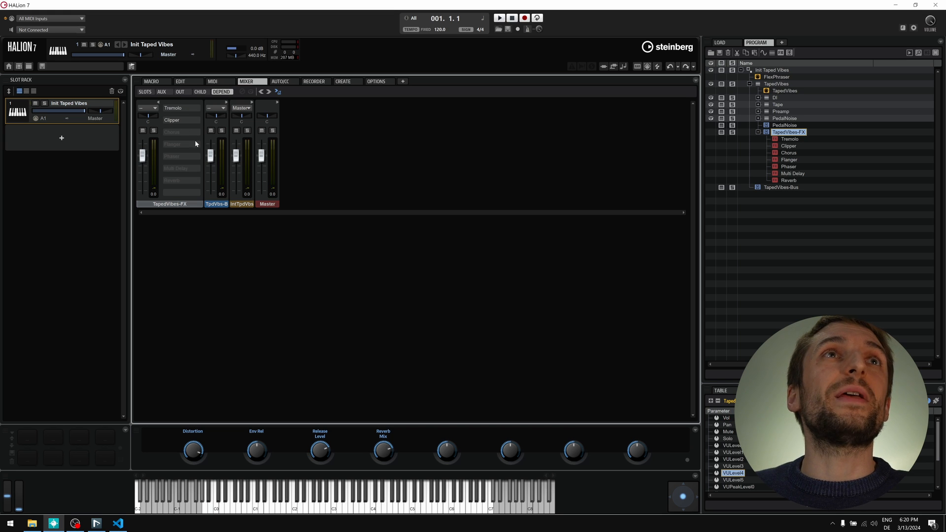
{"action": "left_click", "coordinate": [197, 121]}
{"action": "left_click", "coordinate": [175, 108]}
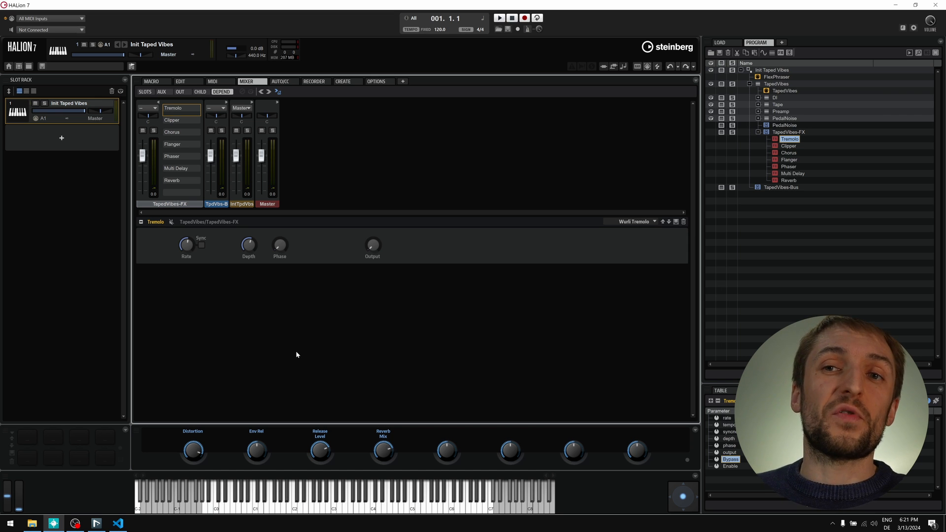
- Check the Tremolo preset list, keeping Wurli Tremolo, then view the Clipper settings
{"action": "left_click", "coordinate": [649, 222]}
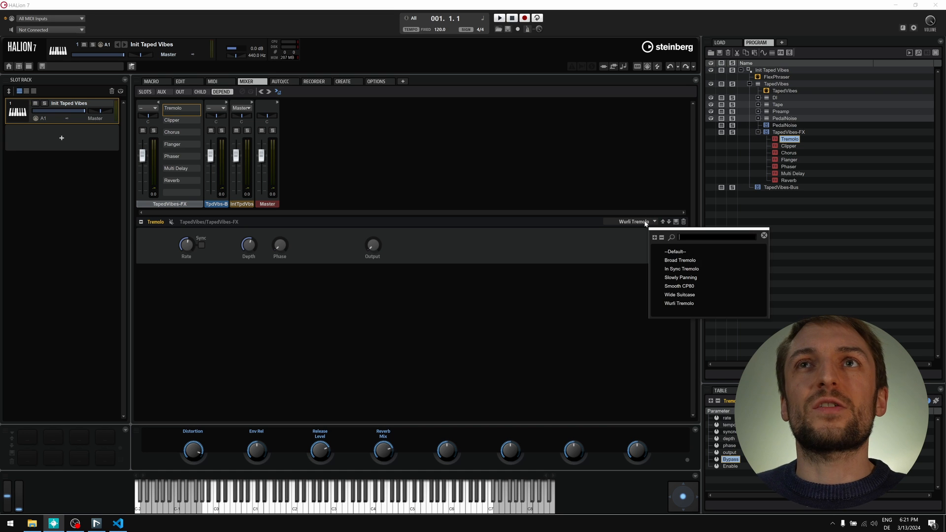
{"action": "left_click", "coordinate": [679, 304]}
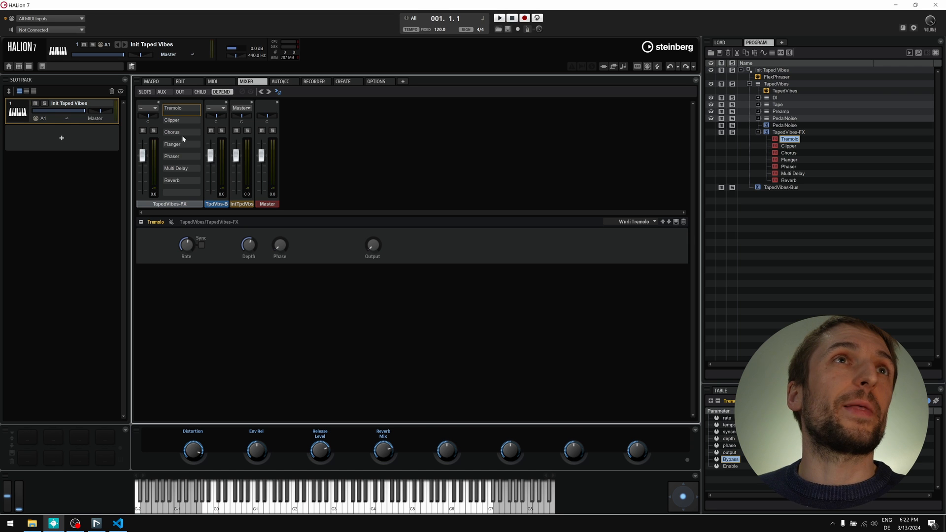
{"action": "left_click", "coordinate": [183, 121]}
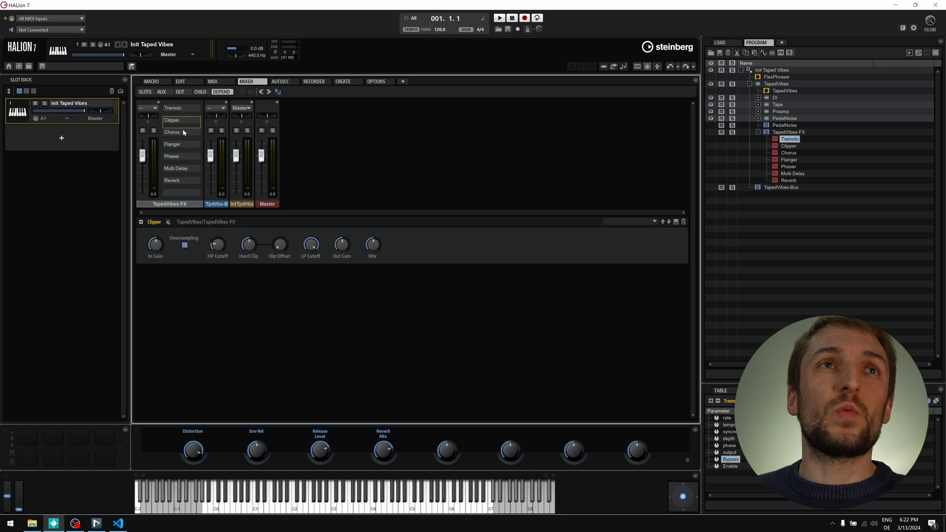
{"action": "mouse_move", "coordinate": [241, 244]}
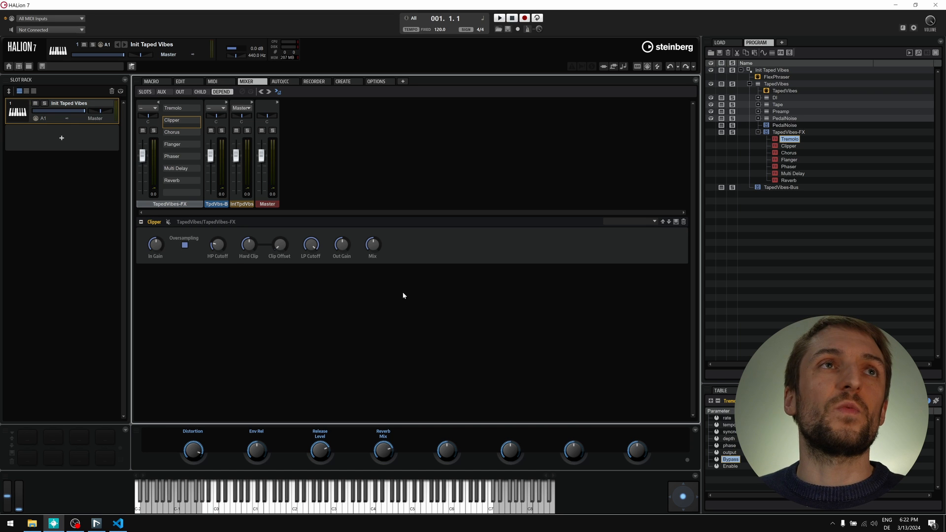
- View the Chorus, Flanger, Phaser and Reverb effect settings in turn
{"action": "left_click", "coordinate": [176, 133]}
{"action": "left_click", "coordinate": [177, 146]}
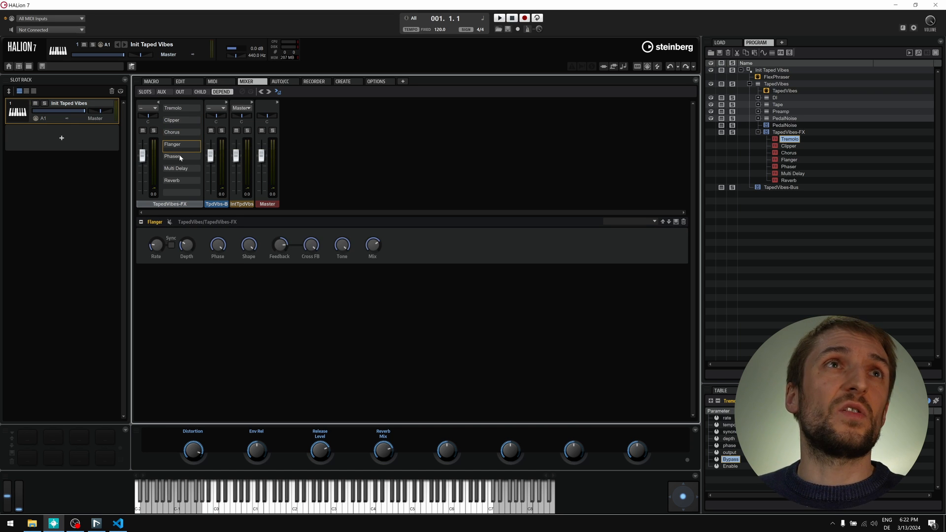
{"action": "left_click", "coordinate": [180, 158]}
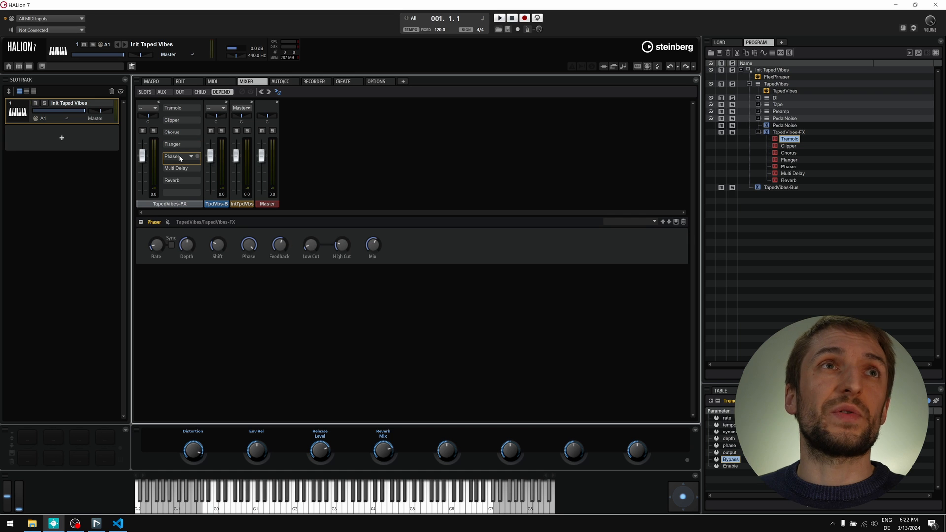
{"action": "left_click", "coordinate": [181, 183]}
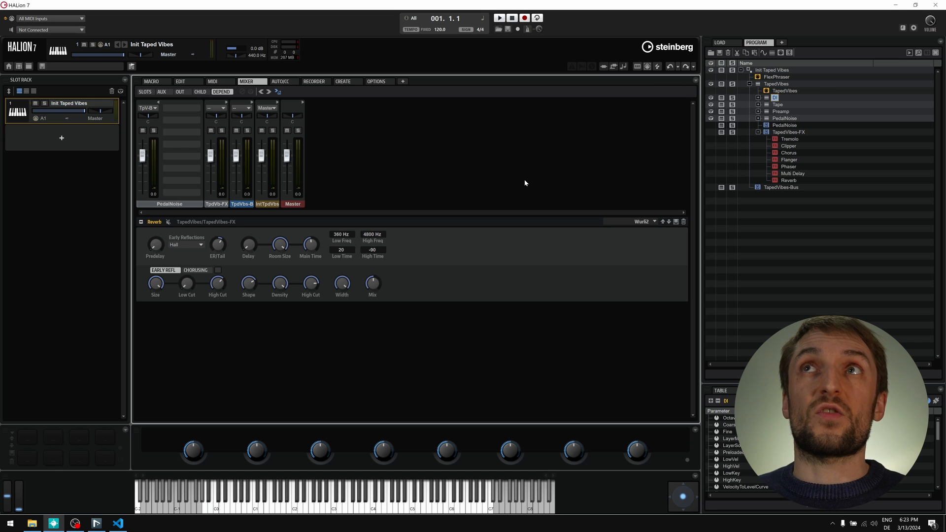
- Check the DI zone's Amplifier Output and keep it routed to TapedVibes-FX
{"action": "left_click", "coordinate": [181, 81]}
{"action": "left_click", "coordinate": [190, 94]}
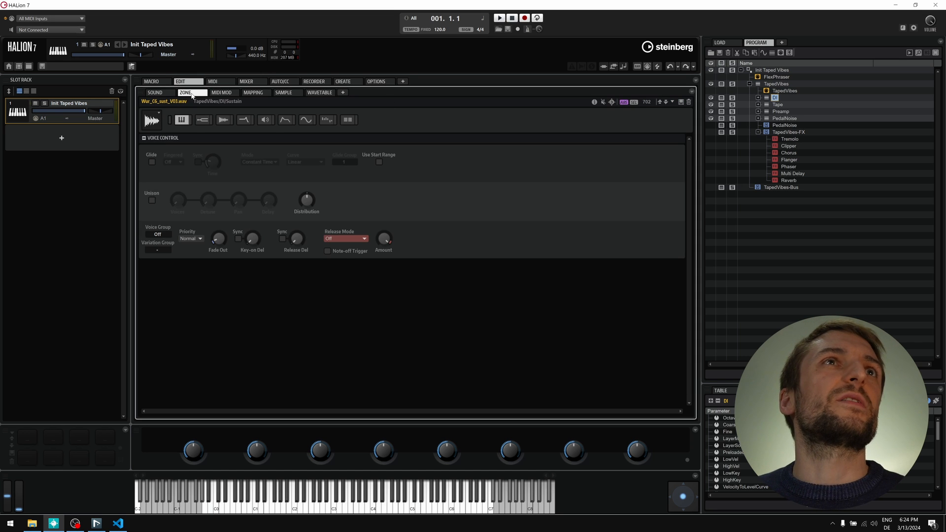
{"action": "left_click", "coordinate": [263, 122]}
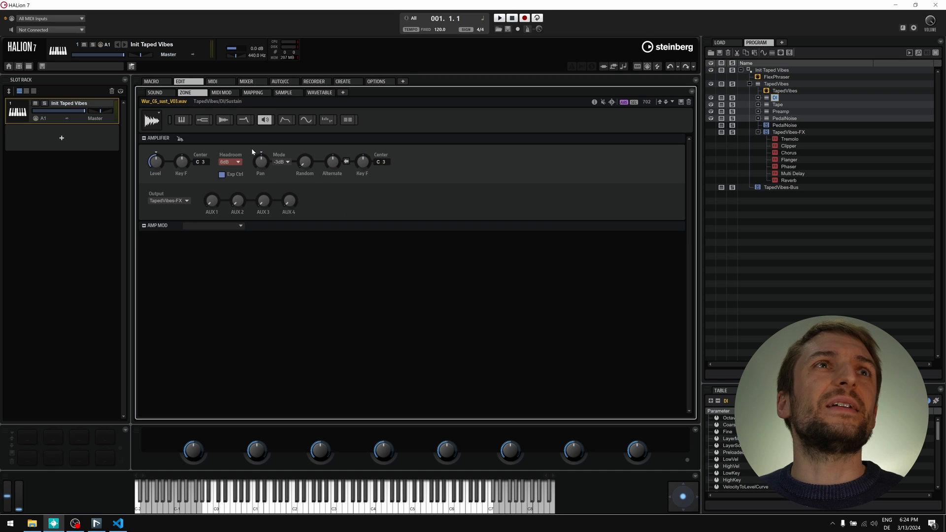
{"action": "left_click", "coordinate": [186, 201]}
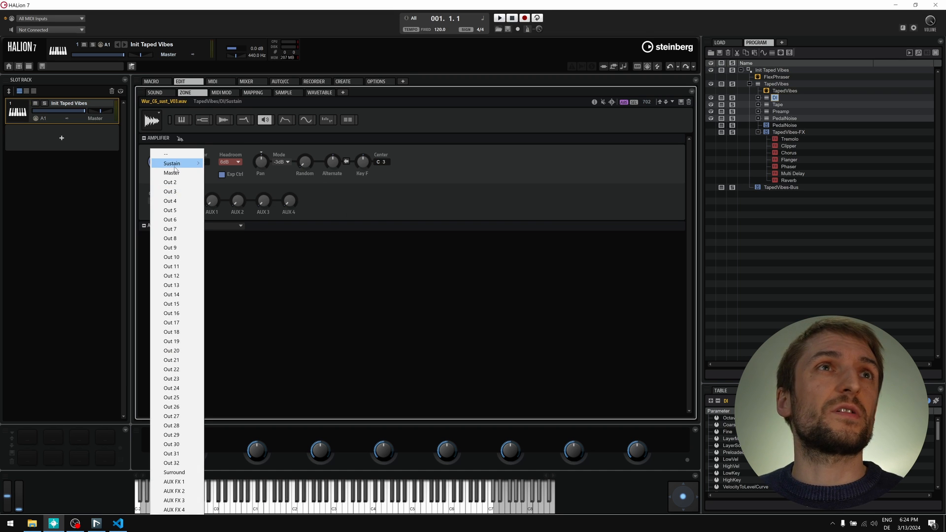
{"action": "mouse_move", "coordinate": [176, 167]}
{"action": "mouse_move", "coordinate": [222, 164]}
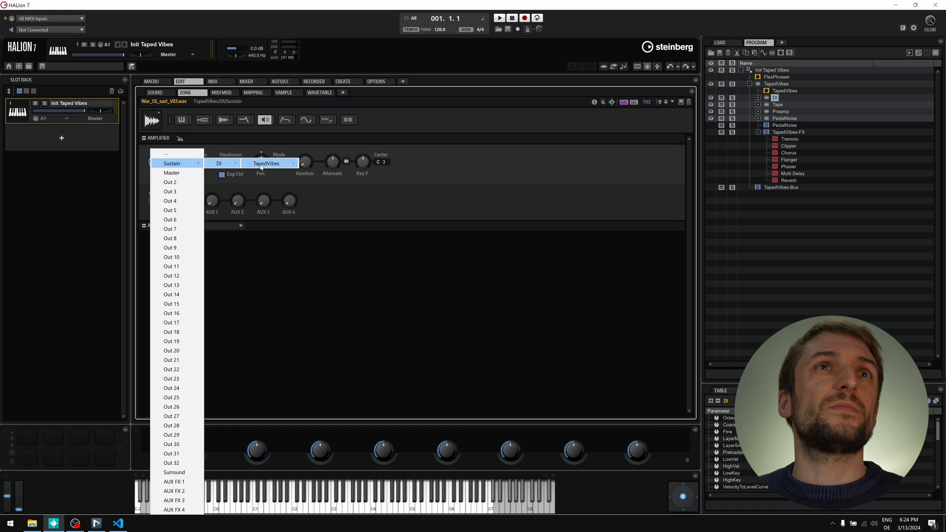
{"action": "mouse_move", "coordinate": [262, 167]}
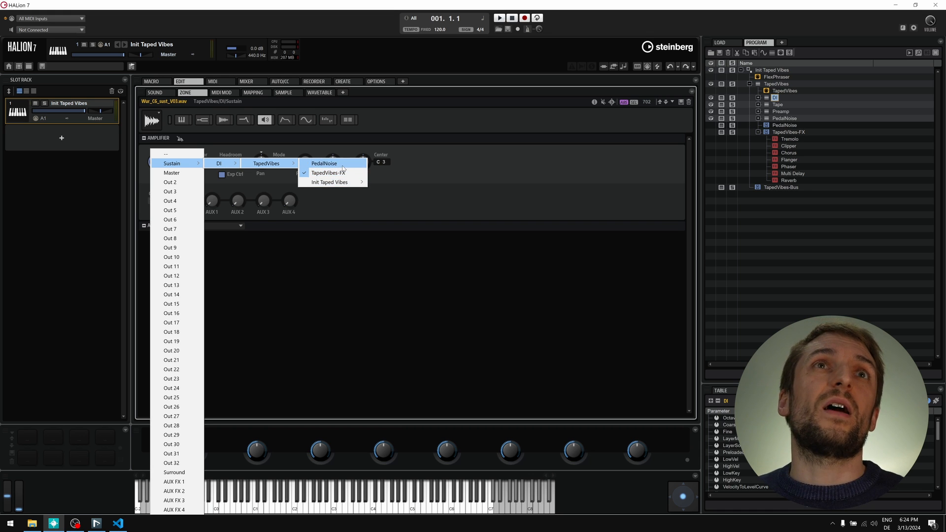
{"action": "left_click", "coordinate": [328, 173]}
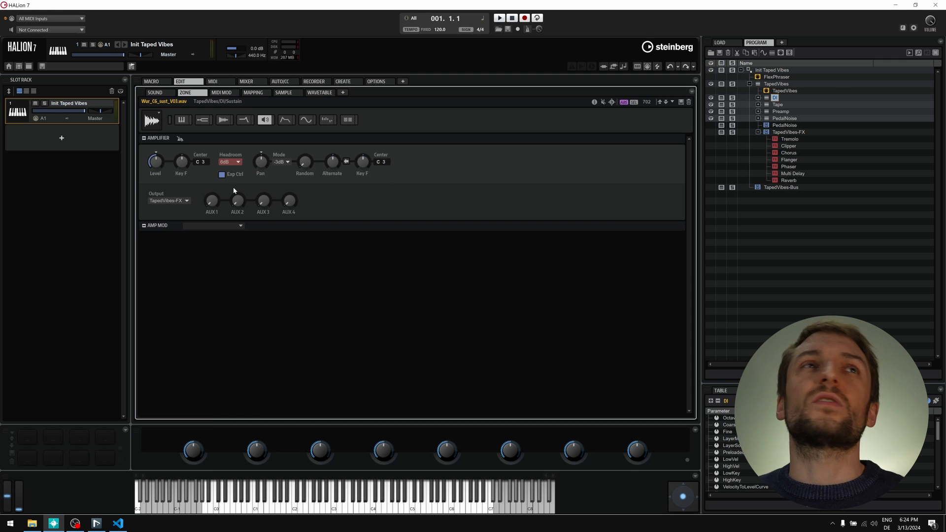
- Check the output routing of the Tape, Preamp and PedalNoise layers
{"action": "key", "text": "Down"}
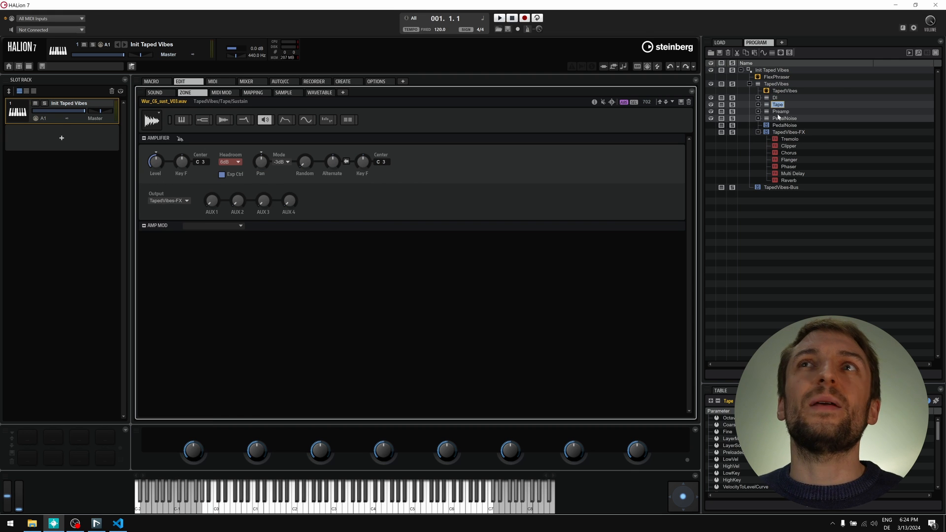
{"action": "key", "text": "Down"}
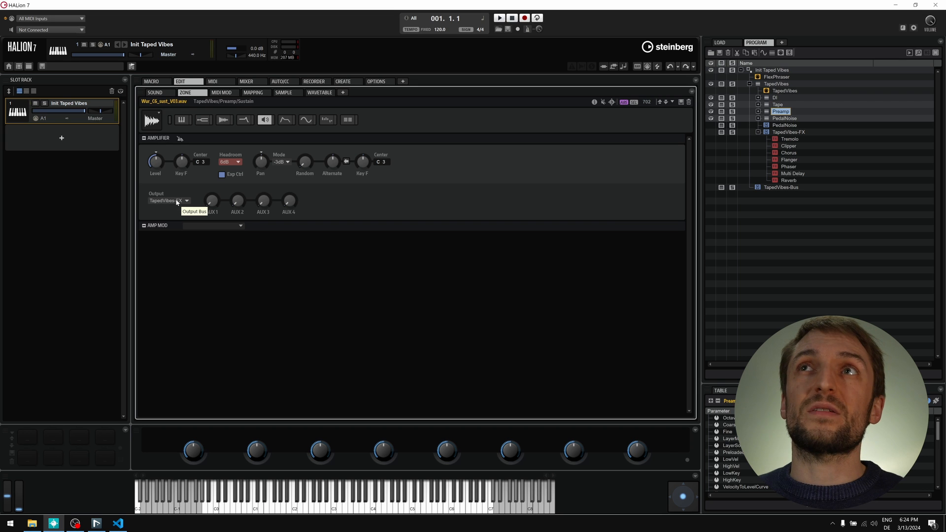
{"action": "key", "text": "Down"}
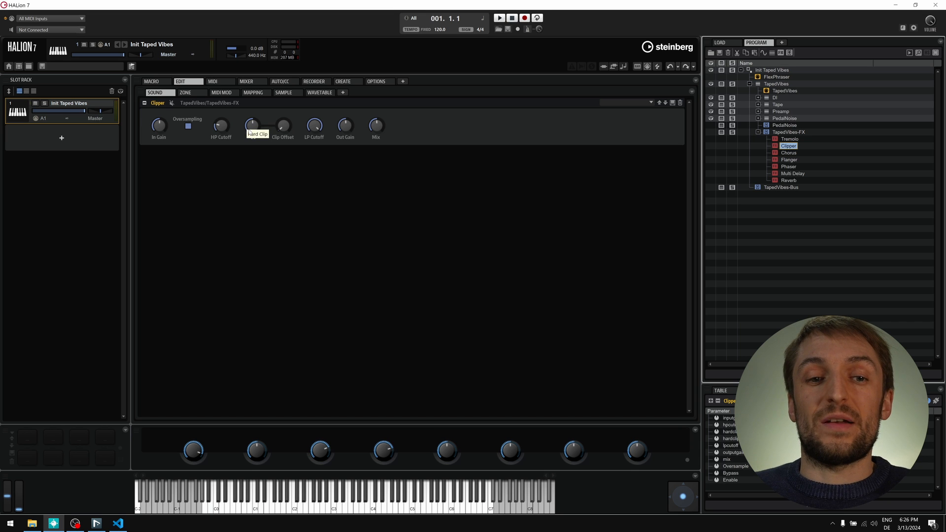
- Set the Clipper's Hard Clip to 70 and assign it to TapedVibes quick control 1
{"action": "left_click_drag", "start_coordinate": [249, 132], "coordinate": [248, 114]}
{"action": "right_click", "coordinate": [252, 128]}
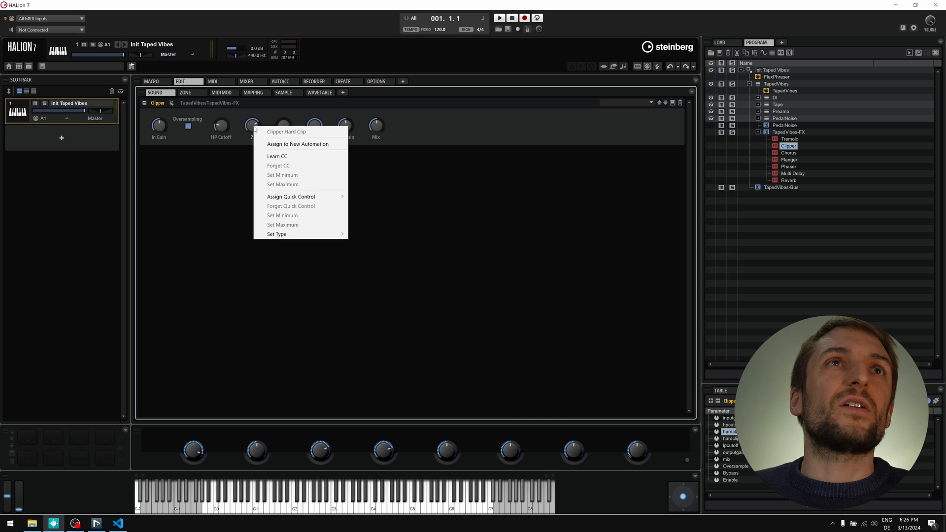
{"action": "mouse_move", "coordinate": [324, 197]}
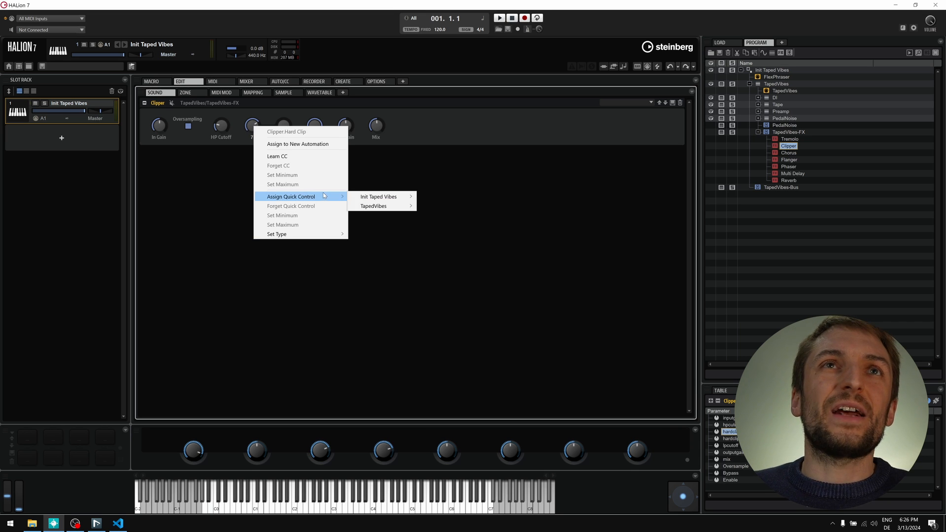
{"action": "mouse_move", "coordinate": [393, 207]}
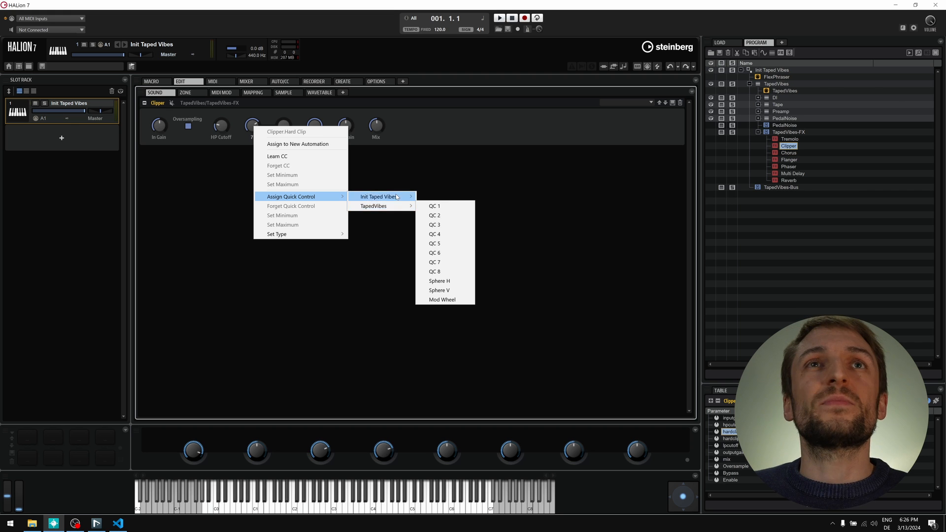
{"action": "left_click", "coordinate": [433, 206]}
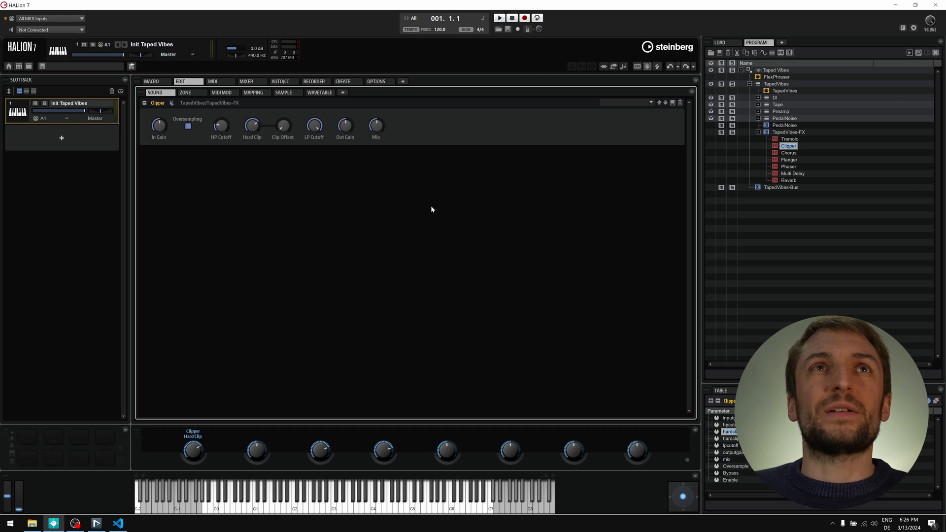
- Rename quick control 1 to 'Distortion'
{"action": "double_click", "coordinate": [193, 437]}
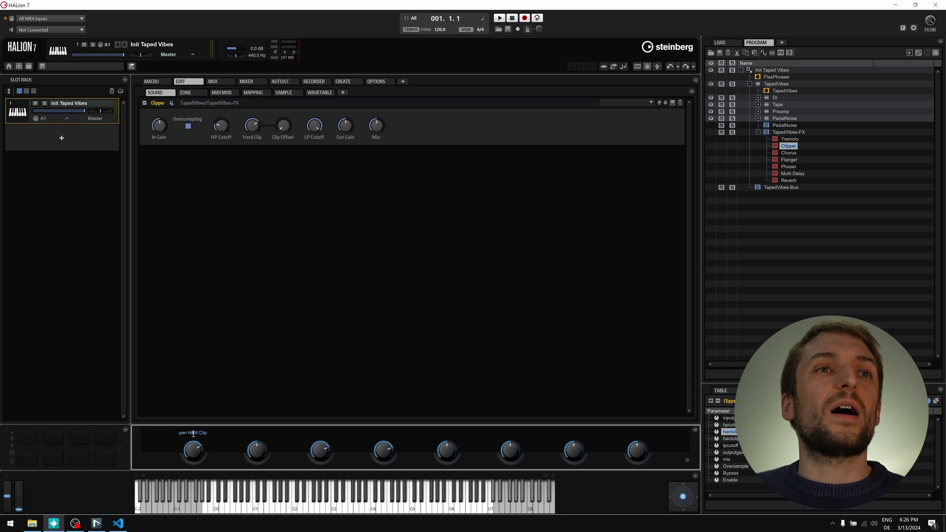
{"action": "key", "text": "ctrl+a"}
{"action": "type", "text": "Dis"}
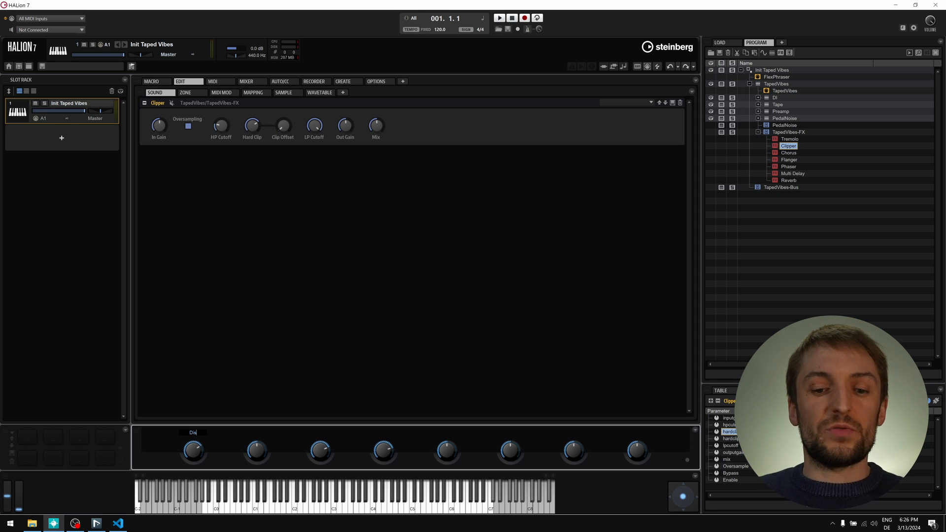
{"action": "type", "text": "tortion"}
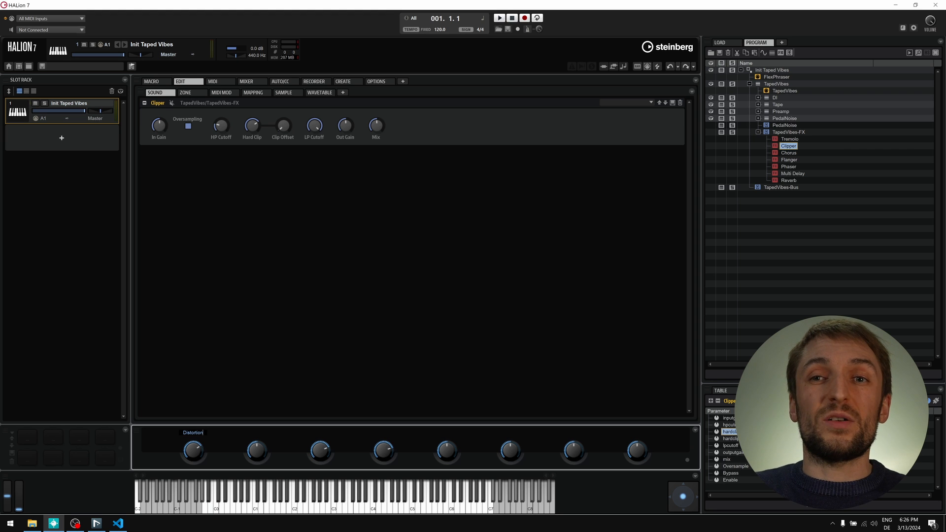
{"action": "key", "text": "Return"}
{"action": "mouse_move", "coordinate": [254, 130]}
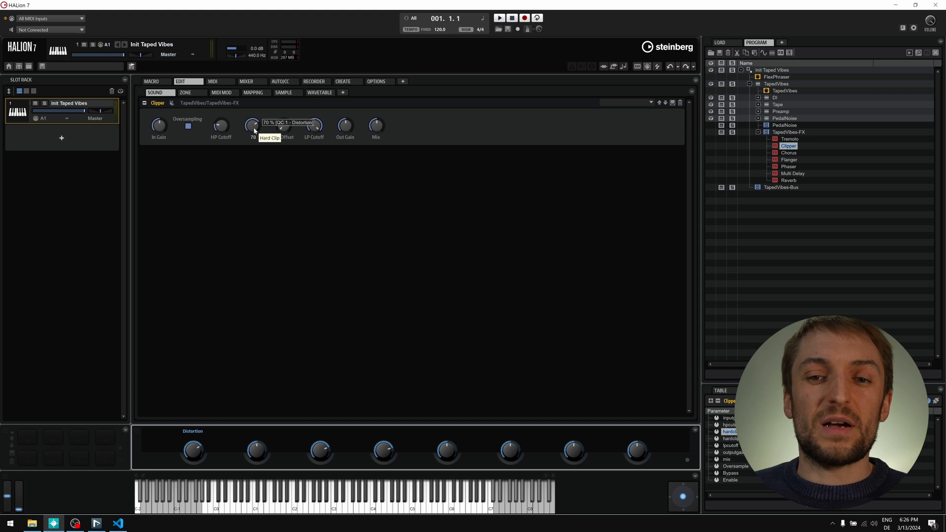
- Store Hard Clip's current value of 70 as the quick-control maximum
{"action": "right_click", "coordinate": [246, 126]}
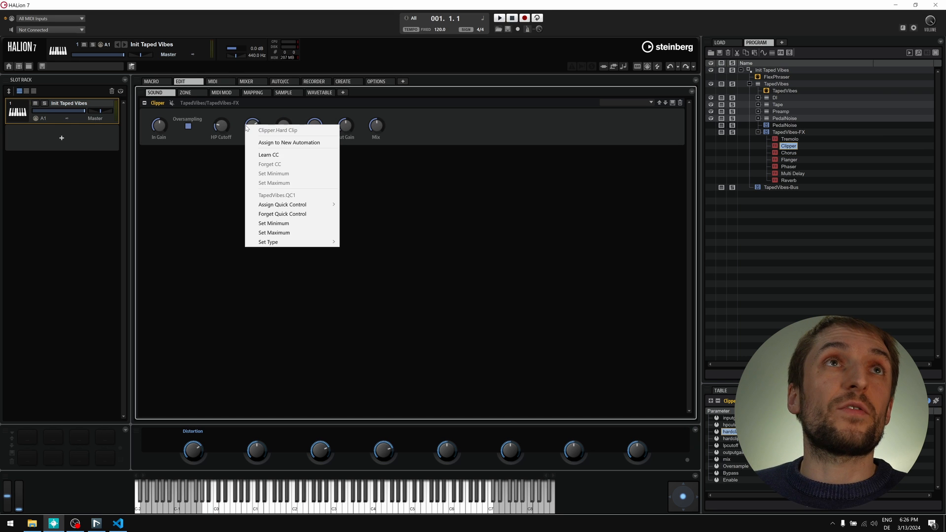
{"action": "left_click", "coordinate": [284, 232]}
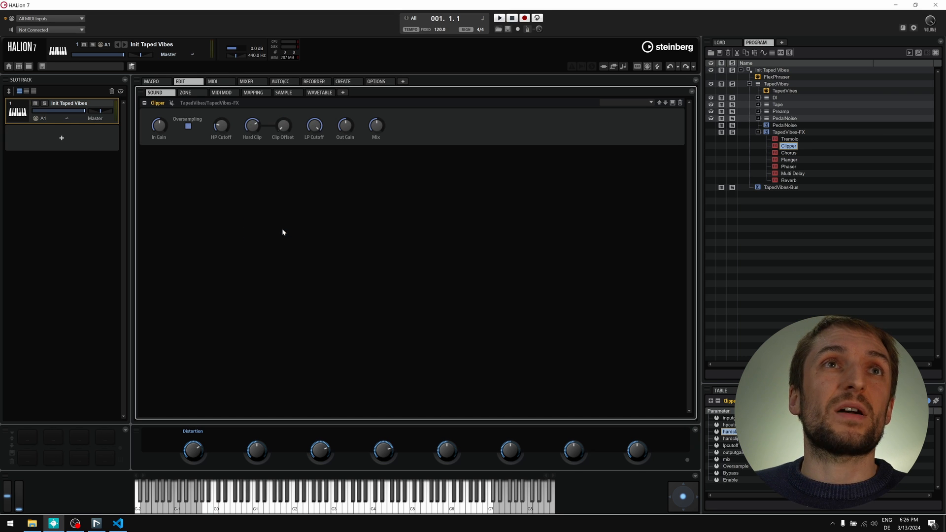
{"action": "mouse_move", "coordinate": [250, 129]}
- Store Hard Clip at 0 as the minimum and view the TapedVibes quick control assignments
{"action": "left_click_drag", "start_coordinate": [249, 129], "coordinate": [240, 178]}
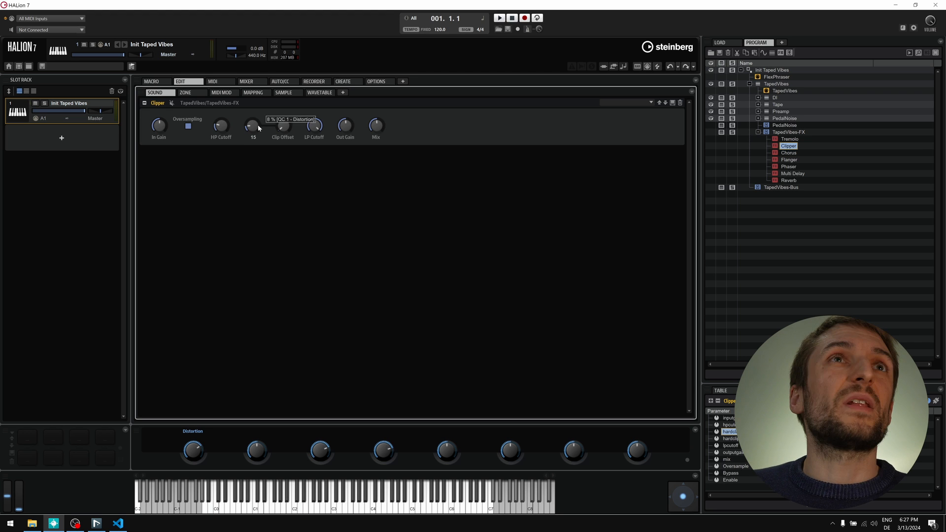
{"action": "right_click", "coordinate": [252, 129]}
{"action": "left_click", "coordinate": [290, 229]}
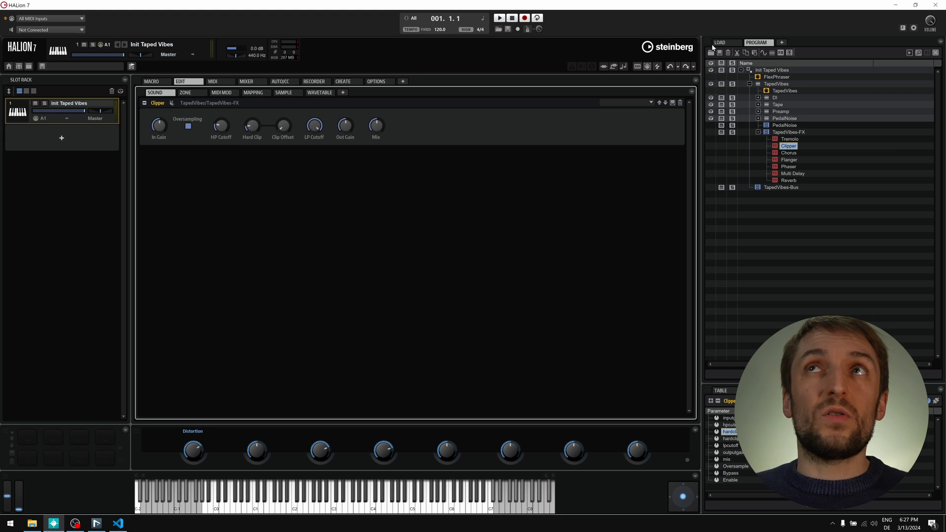
{"action": "left_click", "coordinate": [787, 86]}
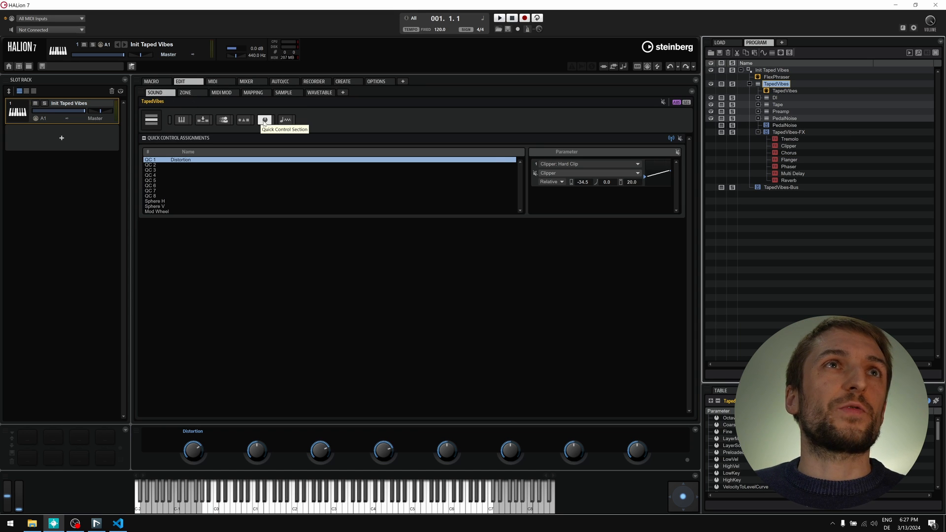
- Filter the TapedVibes layer's settings sections to show the Quick Control Assignments
{"action": "left_click", "coordinate": [170, 121]}
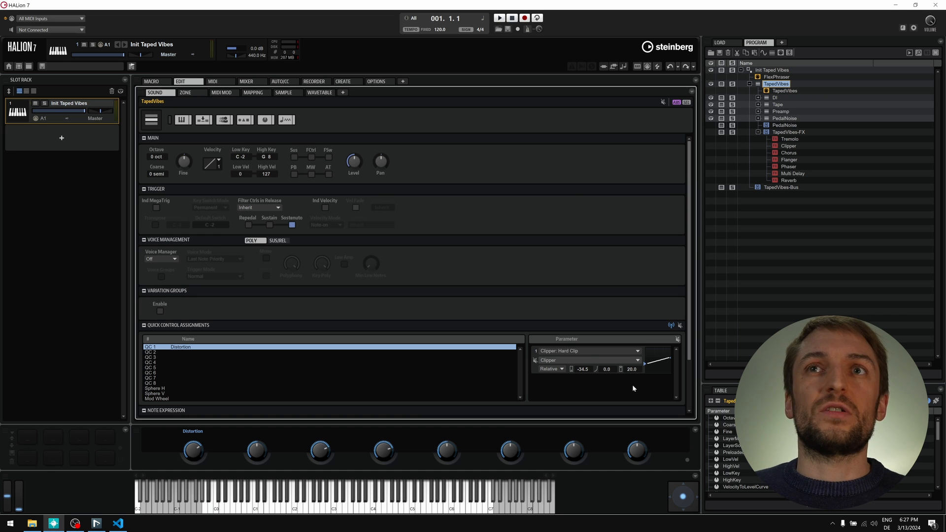
{"action": "left_click", "coordinate": [178, 121]}
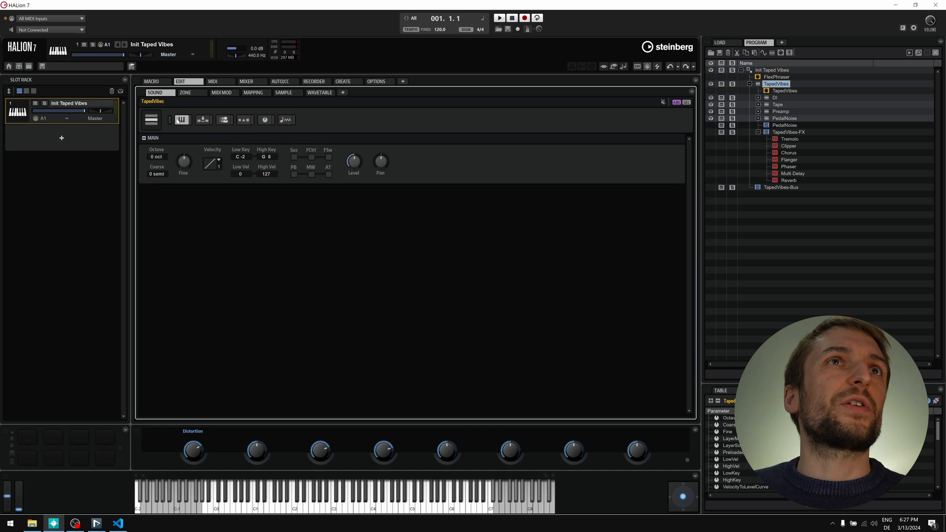
{"action": "left_click", "coordinate": [264, 120]}
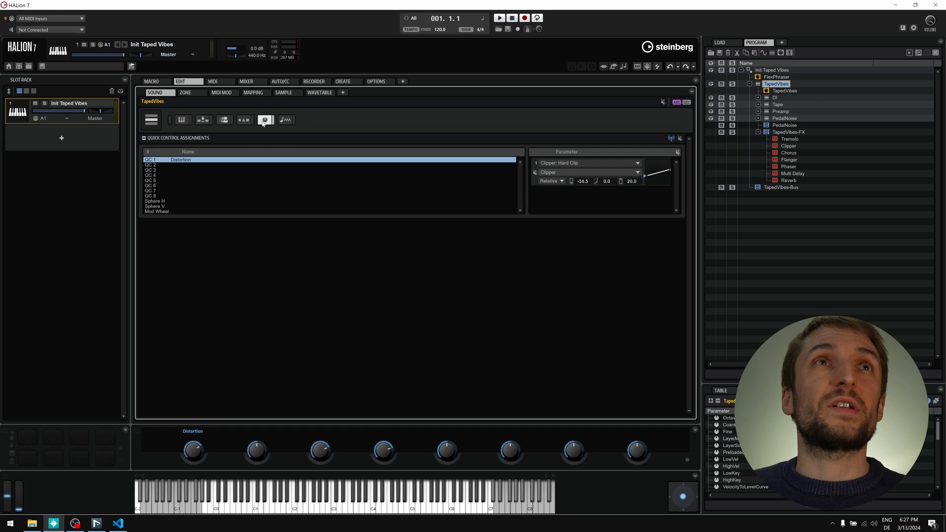
{"action": "left_click", "coordinate": [243, 121]}
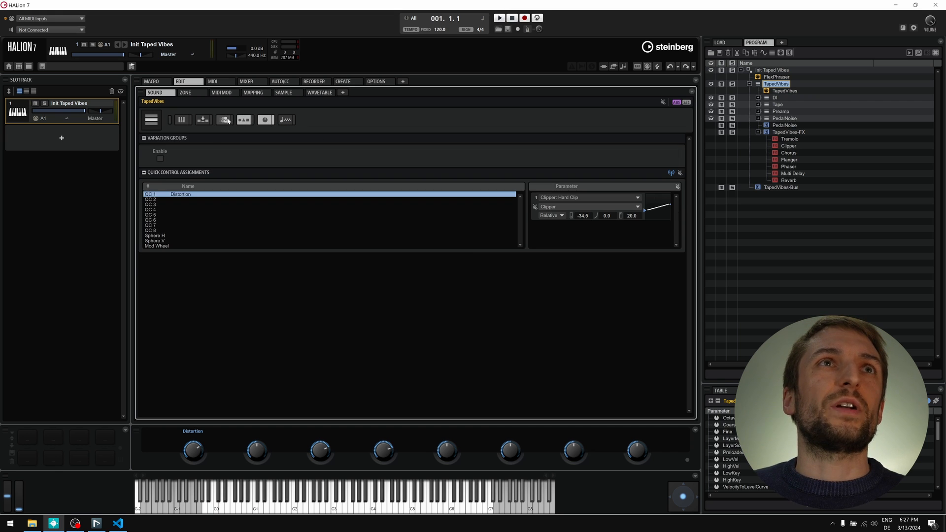
{"action": "left_click", "coordinate": [224, 121]}
{"action": "left_click", "coordinate": [204, 121]}
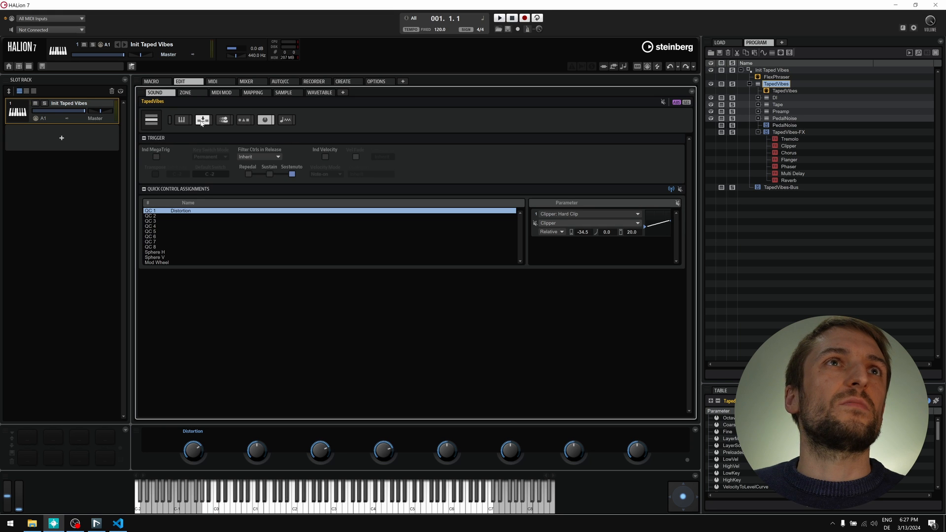
{"action": "left_click", "coordinate": [266, 121]}
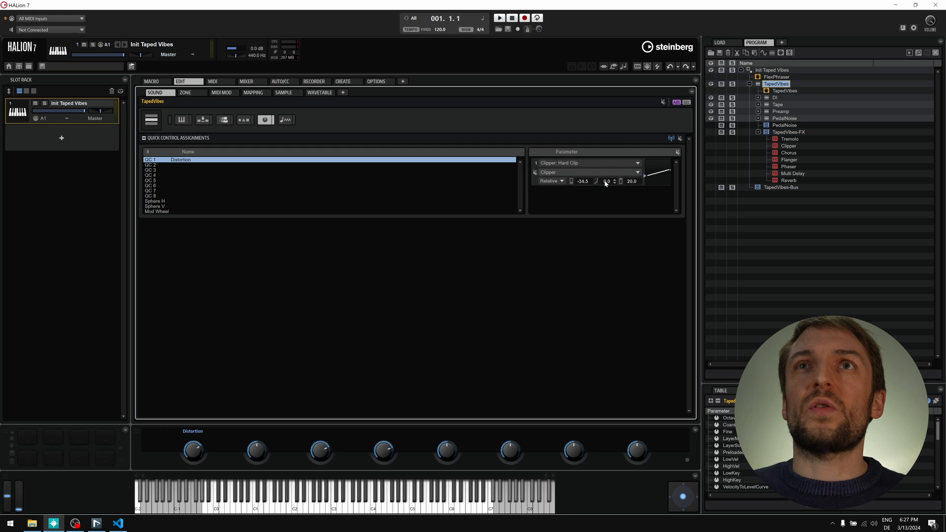
- Bend the Clipper: Hard Clip curve of the Distortion quick control to 36.8
{"action": "left_click_drag", "start_coordinate": [605, 182], "coordinate": [607, 146]}
{"action": "left_click_drag", "start_coordinate": [616, 65], "coordinate": [651, 138]}
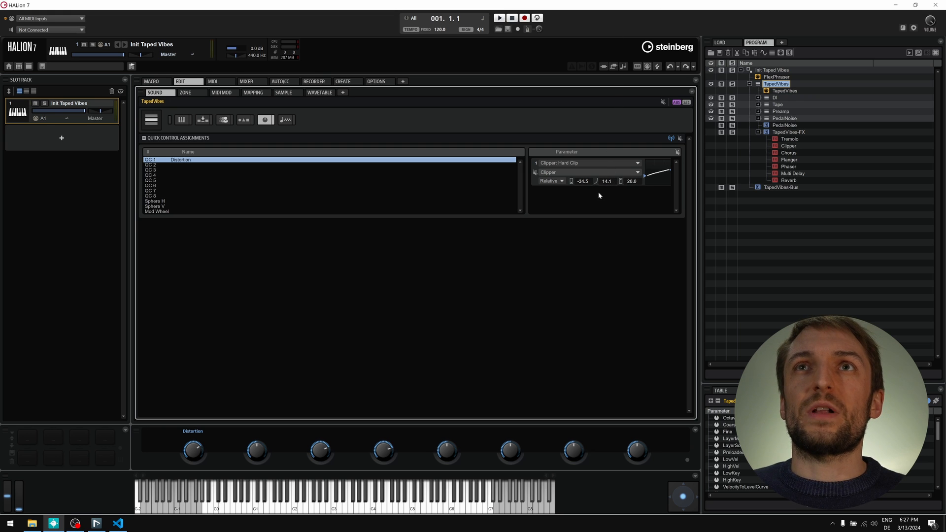
{"action": "left_click_drag", "start_coordinate": [611, 185], "coordinate": [620, 234]}
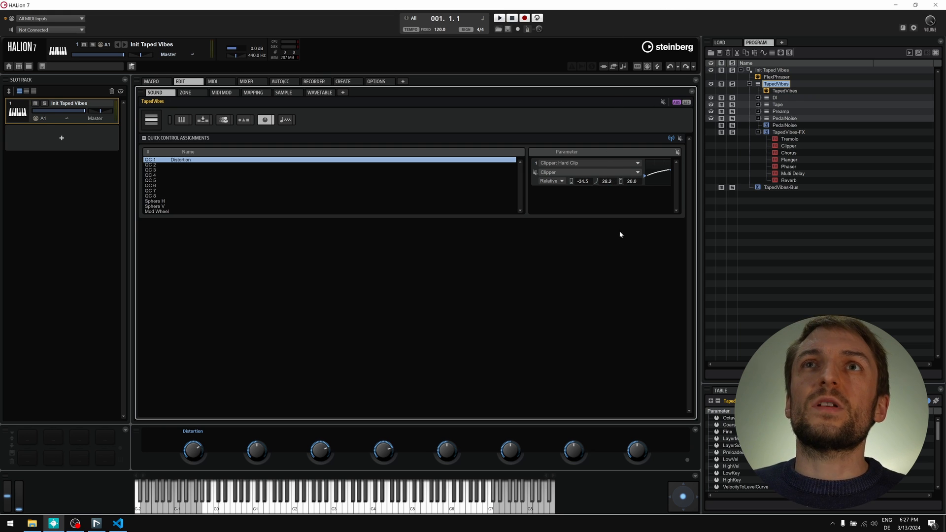
{"action": "left_click_drag", "start_coordinate": [611, 182], "coordinate": [619, 161]}
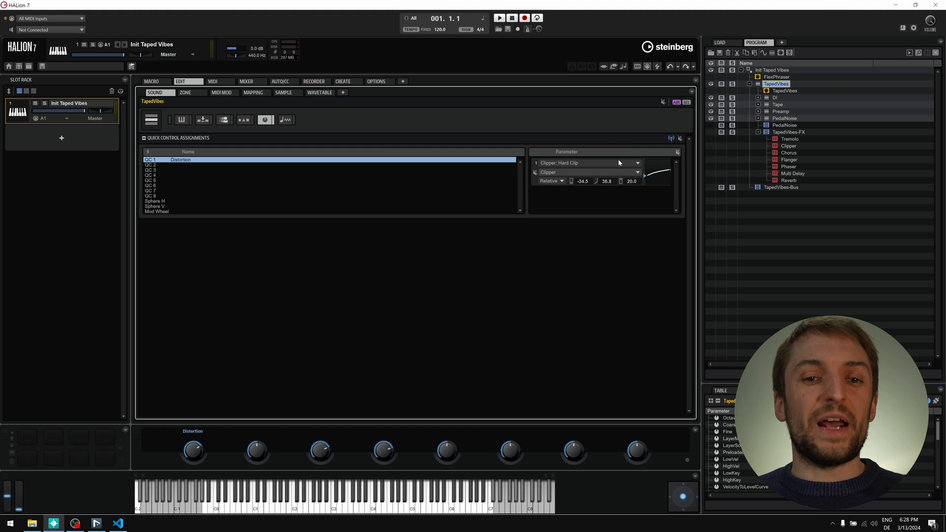
{"action": "left_click", "coordinate": [792, 147]}
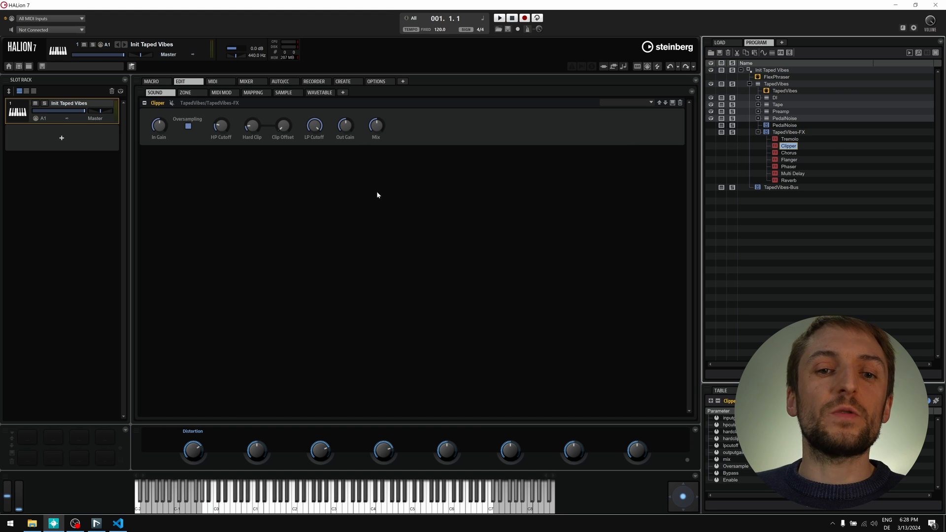
- Assign the Clipper's Mix parameter to TapedVibes quick control 1 (Distortion)
{"action": "right_click", "coordinate": [377, 128]}
{"action": "mouse_move", "coordinate": [444, 196]}
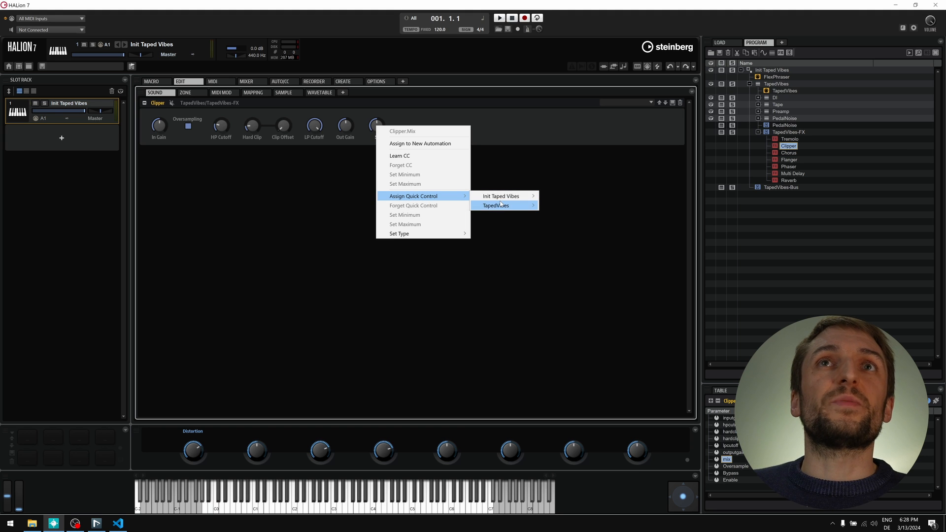
{"action": "mouse_move", "coordinate": [500, 203]}
{"action": "left_click", "coordinate": [548, 204]}
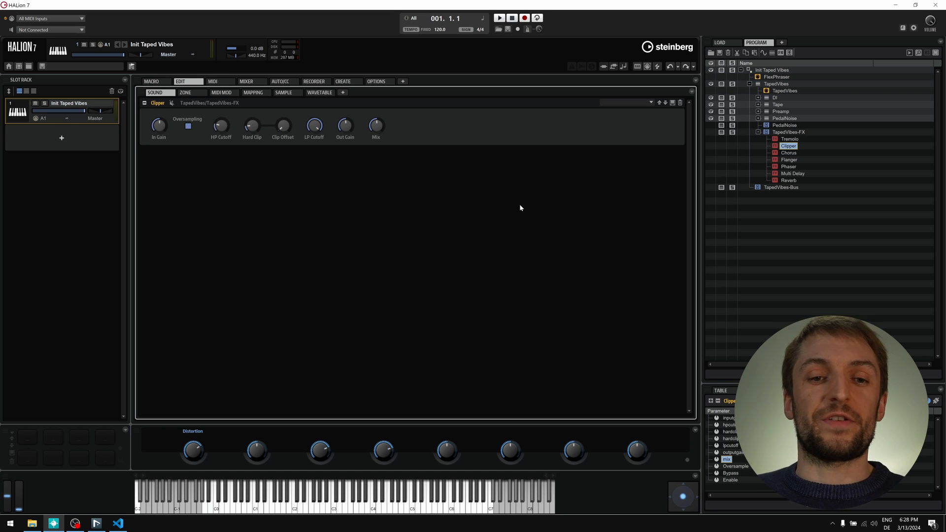
- Set the minimum and maximum limits of the Mix quick-control range
{"action": "right_click", "coordinate": [376, 125]}
{"action": "left_click", "coordinate": [427, 224]}
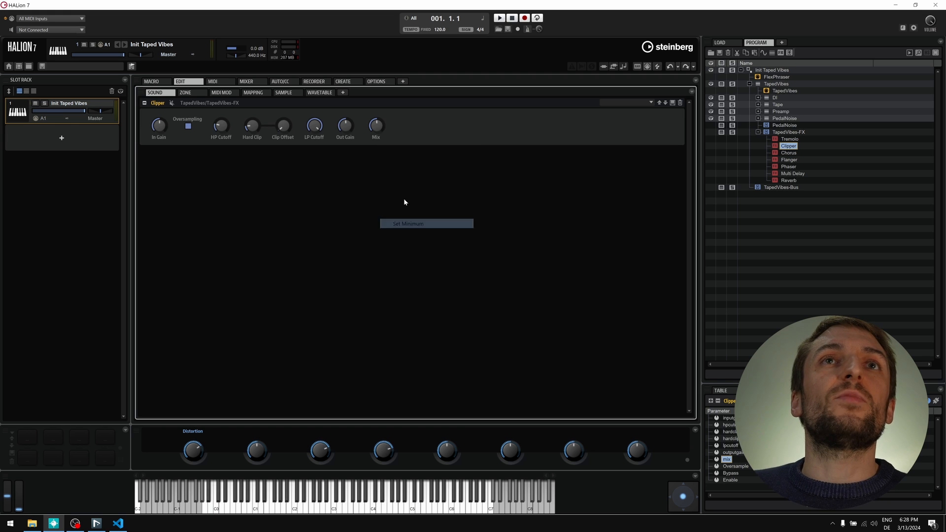
{"action": "right_click", "coordinate": [377, 126]}
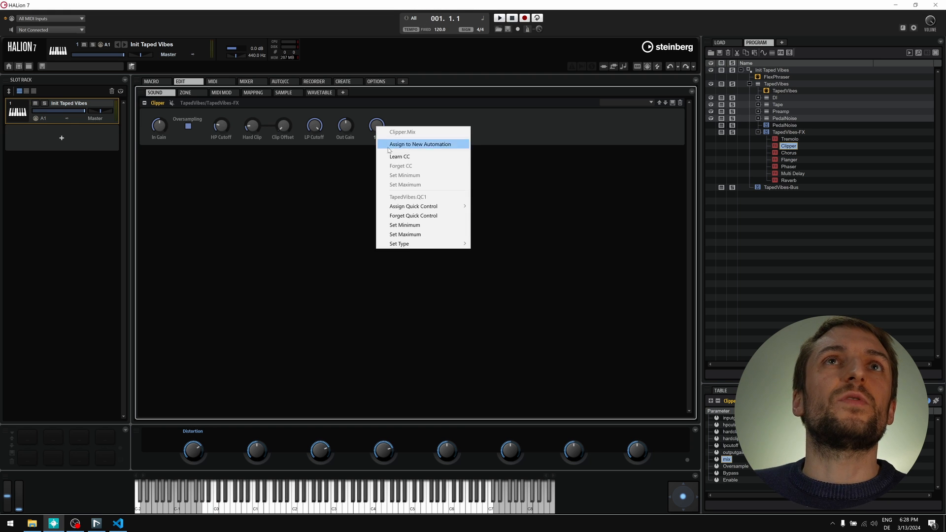
{"action": "left_click", "coordinate": [425, 234]}
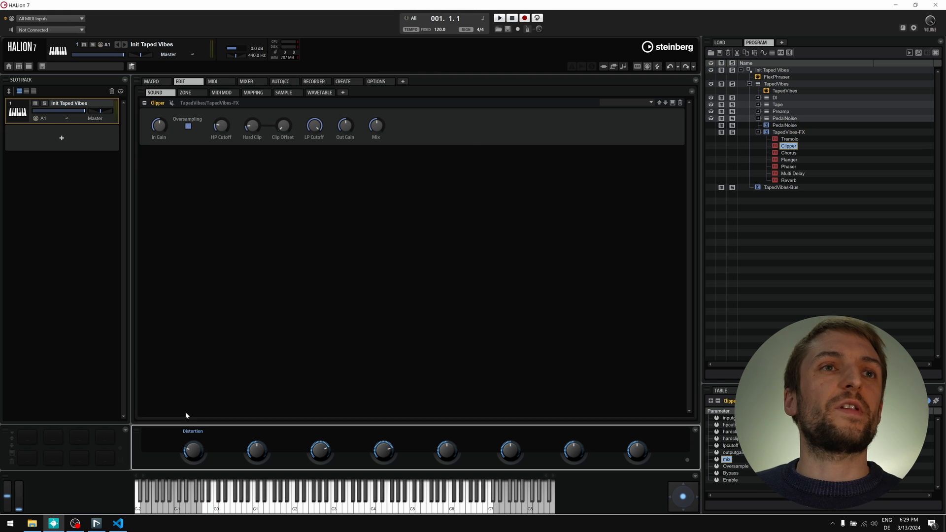
{"action": "mouse_move", "coordinate": [376, 131]}
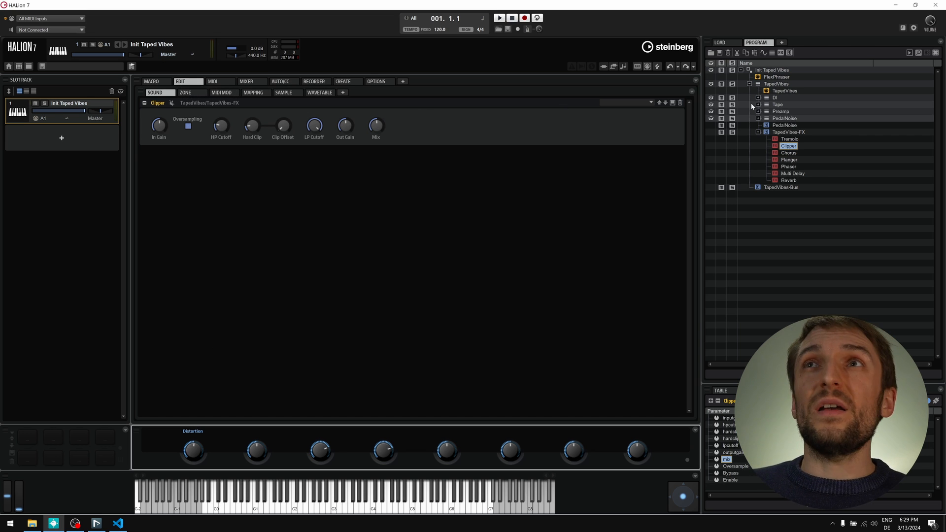
{"action": "left_click", "coordinate": [777, 85]}
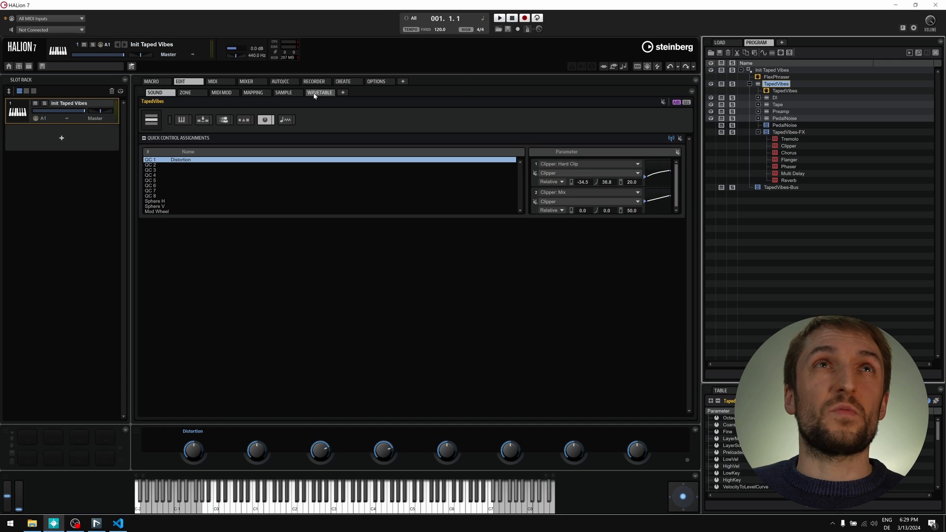
{"action": "left_click", "coordinate": [788, 147]}
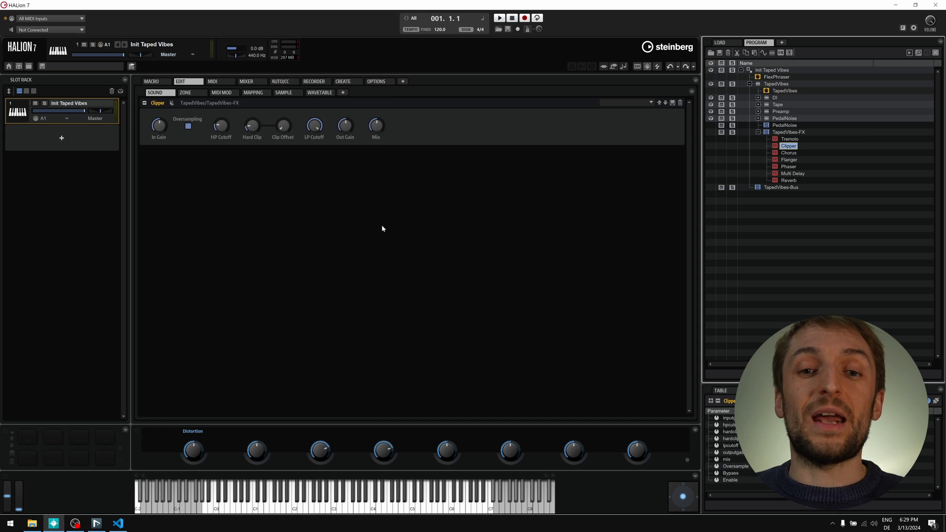
- Set the Clipper Out Gain to -3 dB and test the Distortion quick control at maximum
{"action": "double_click", "coordinate": [345, 137]}
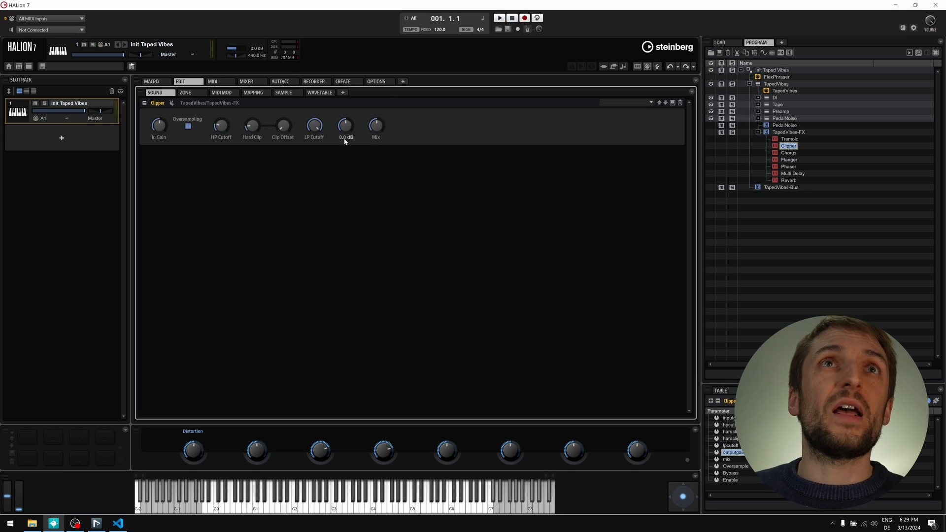
{"action": "type", "text": "-3"}
{"action": "key", "text": "Return"}
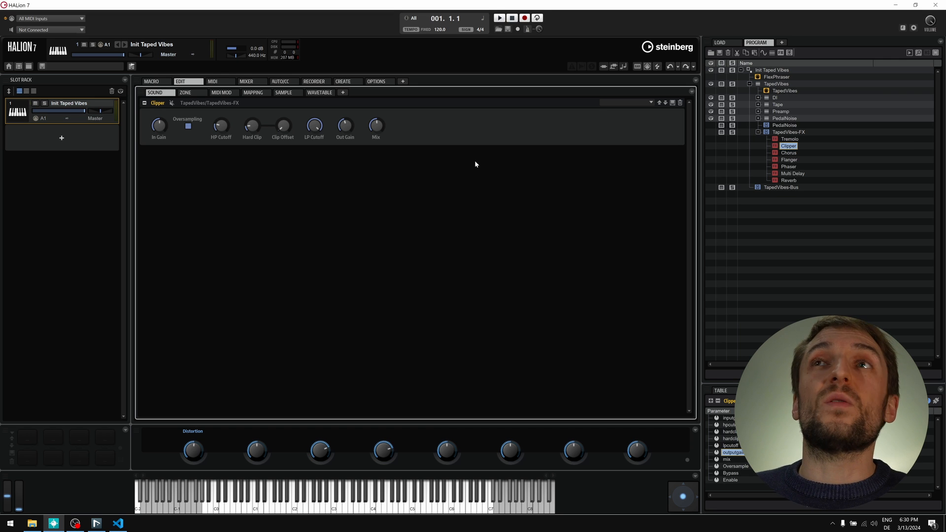
{"action": "left_click_drag", "start_coordinate": [194, 456], "coordinate": [205, 396]}
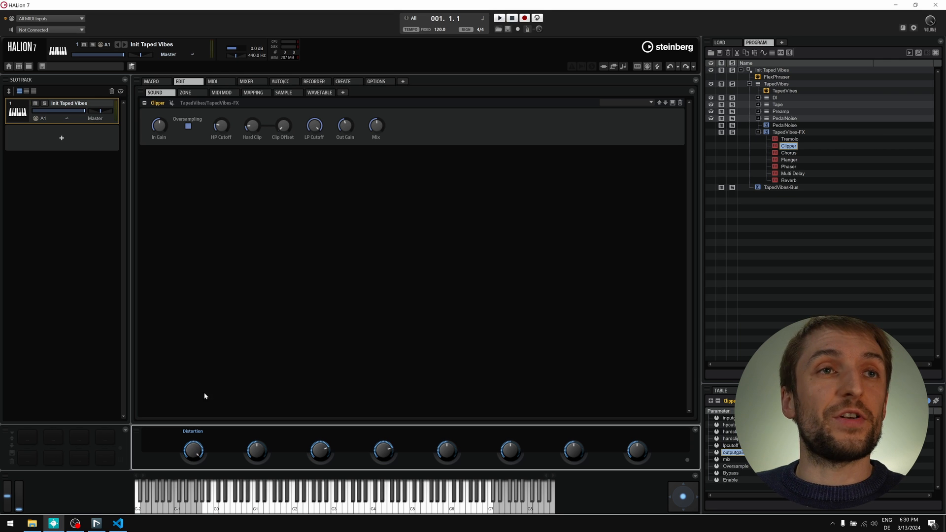
{"action": "left_click_drag", "start_coordinate": [345, 126], "coordinate": [336, 132]}
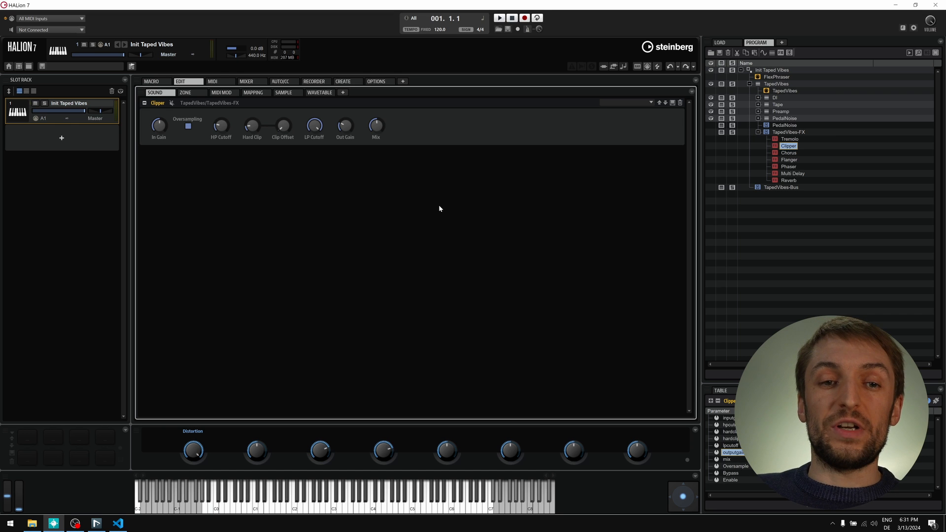
- Assign the DI Release layer's Level to TapedVibes quick control 2 and check the assignments
{"action": "left_click", "coordinate": [758, 98]}
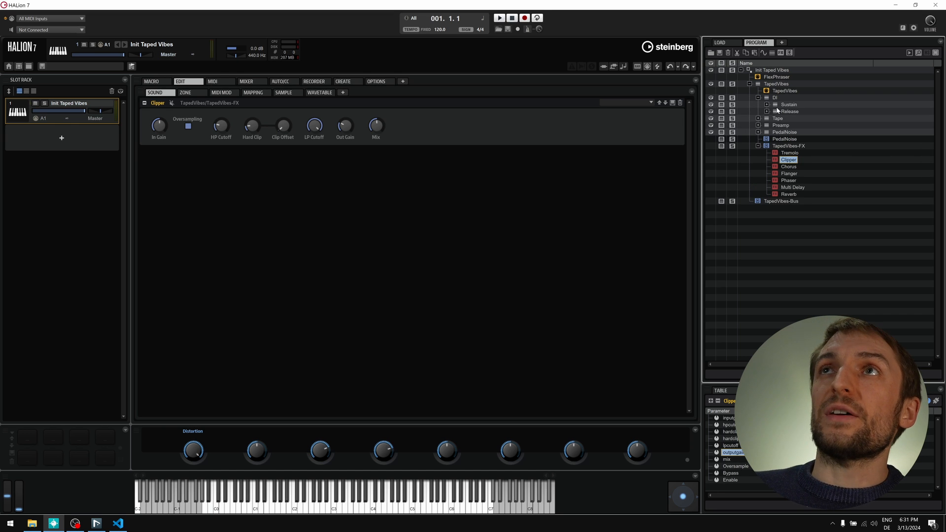
{"action": "left_click", "coordinate": [779, 112]}
{"action": "left_click", "coordinate": [182, 120]}
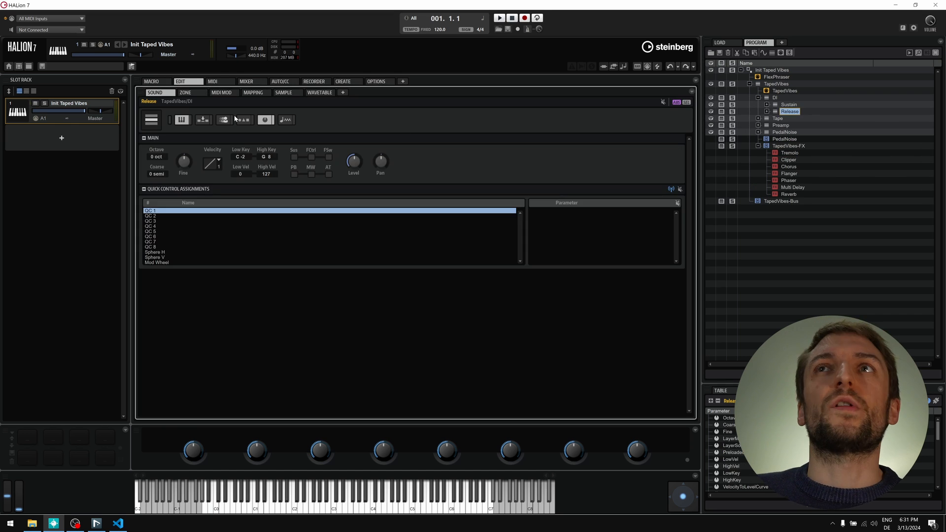
{"action": "right_click", "coordinate": [355, 161]}
{"action": "mouse_move", "coordinate": [403, 232]}
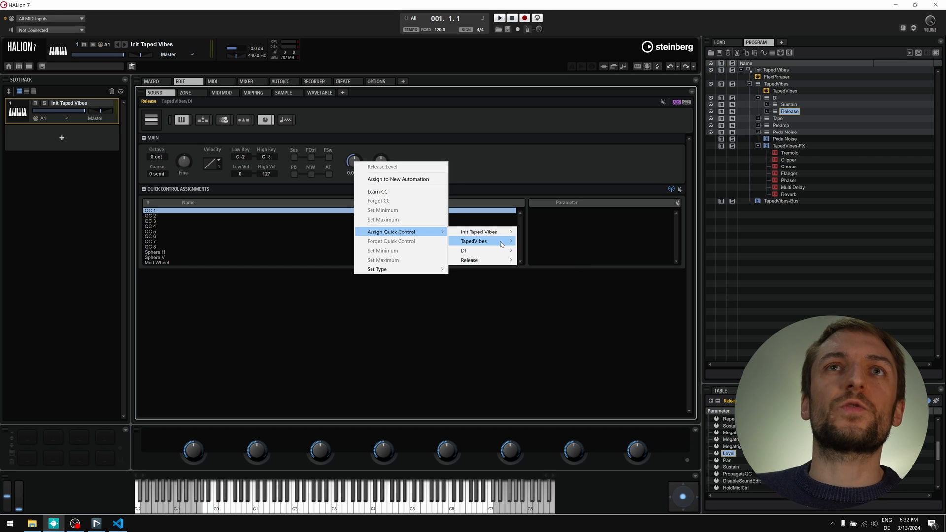
{"action": "mouse_move", "coordinate": [505, 243]}
{"action": "left_click", "coordinate": [539, 254]}
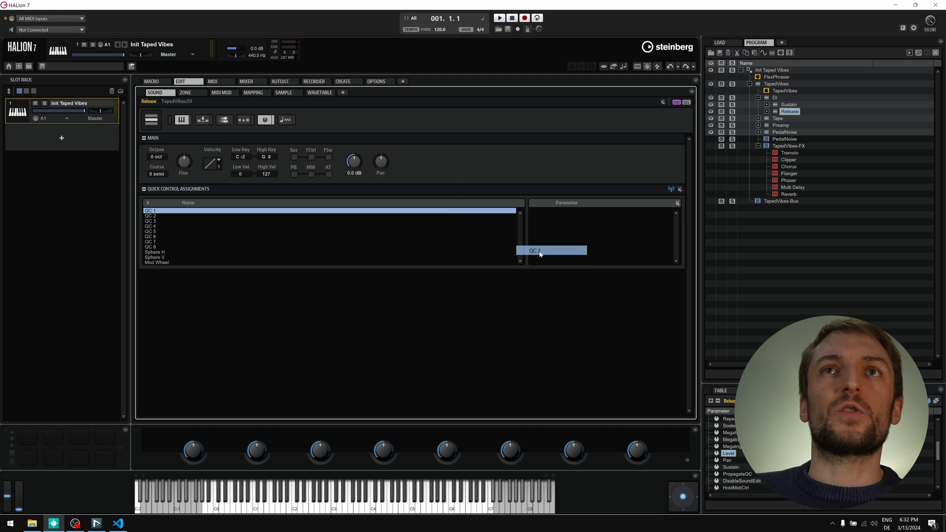
{"action": "left_click", "coordinate": [785, 85]}
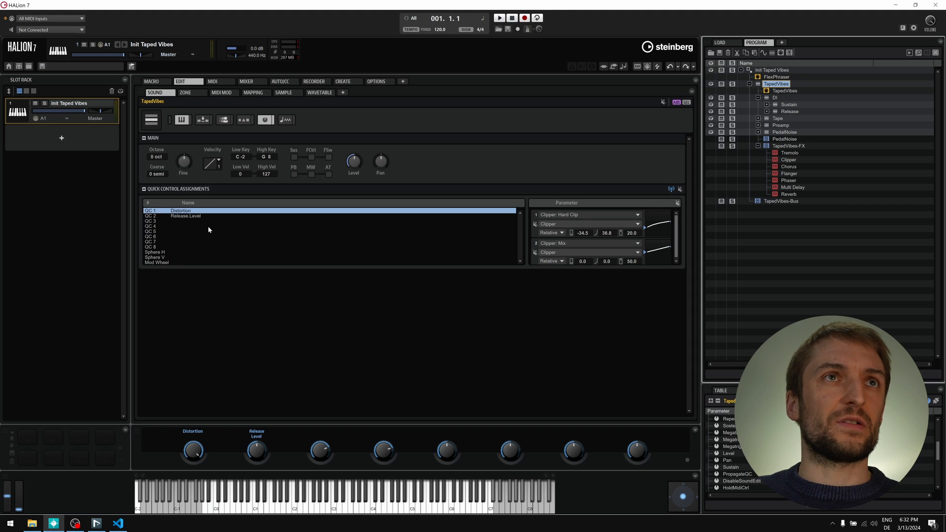
- Go through the Tape and Preamp Release layers and assign the Preamp Release Level to QC 2
{"action": "left_click", "coordinate": [195, 216]}
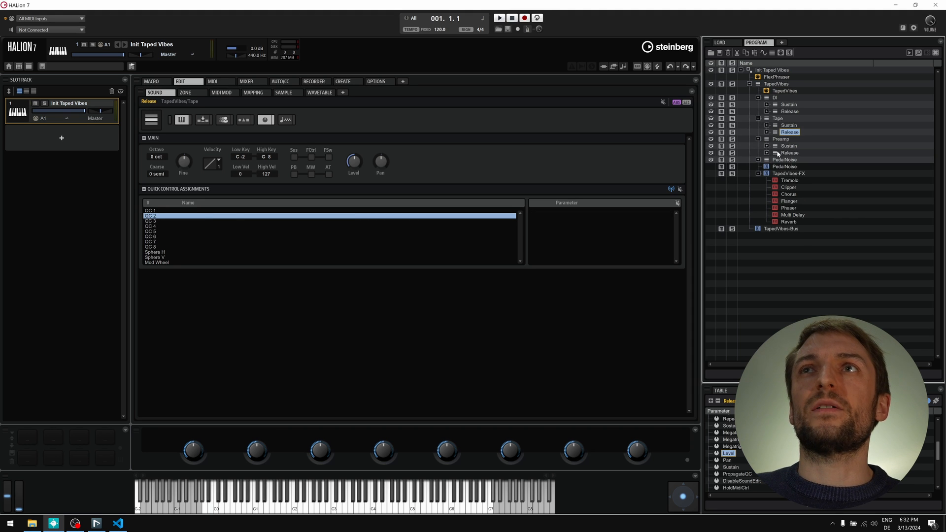
{"action": "left_click", "coordinate": [784, 152]}
{"action": "right_click", "coordinate": [351, 160]}
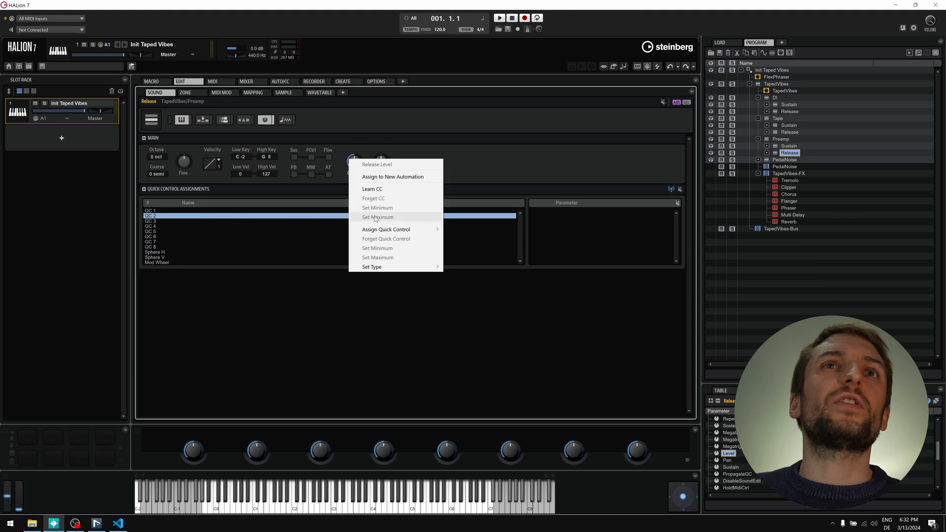
{"action": "mouse_move", "coordinate": [387, 230]}
{"action": "mouse_move", "coordinate": [471, 239]}
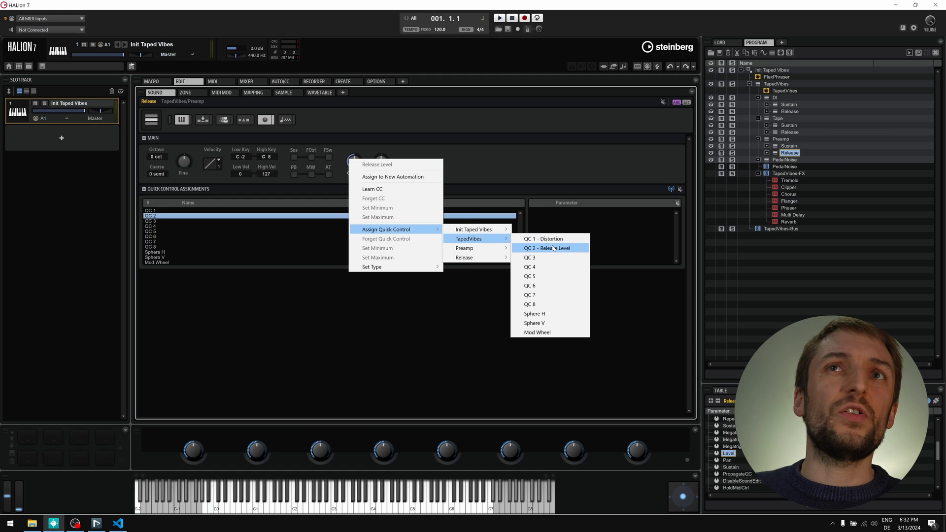
{"action": "left_click", "coordinate": [554, 249]}
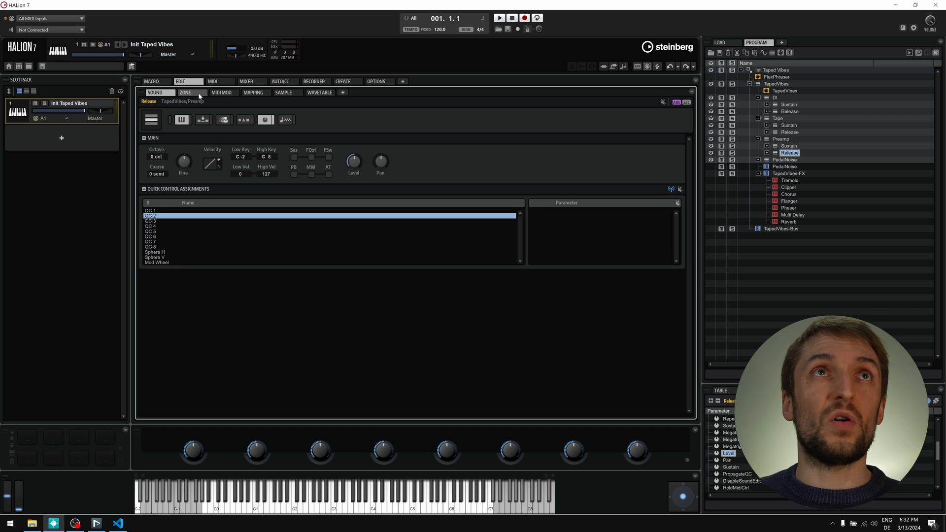
{"action": "left_click", "coordinate": [862, 84]}
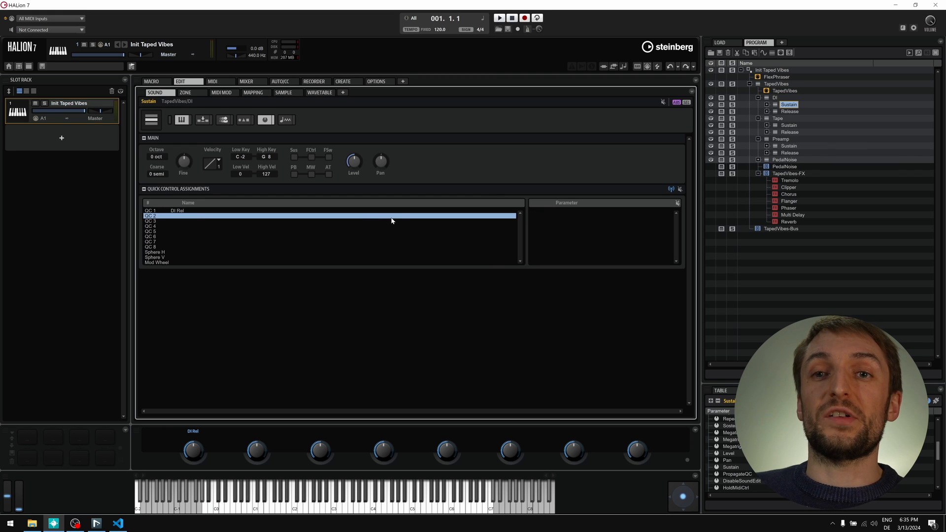
- Show the Amp envelope of DI Sustain zone Wur_D5_sust_V01 and route its release toward TapedVibes
{"action": "left_click", "coordinate": [776, 105]}
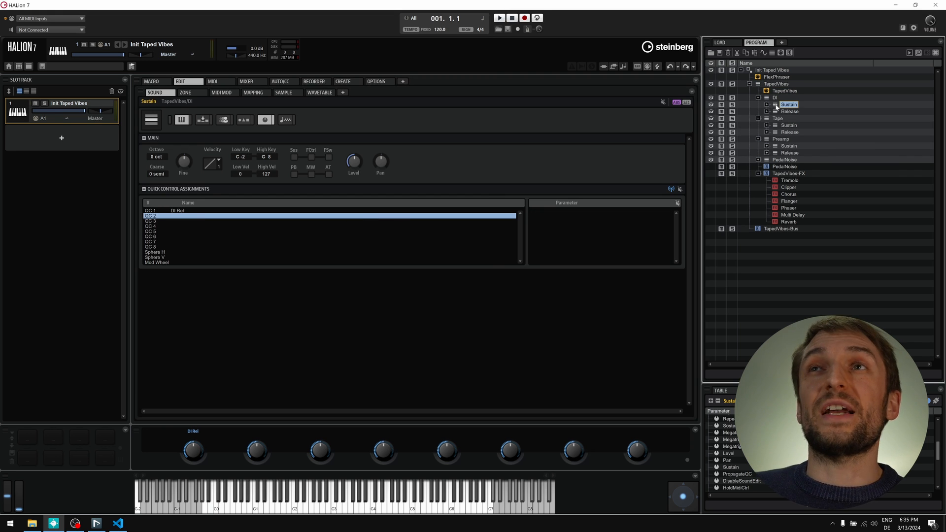
{"action": "left_click", "coordinate": [186, 92]}
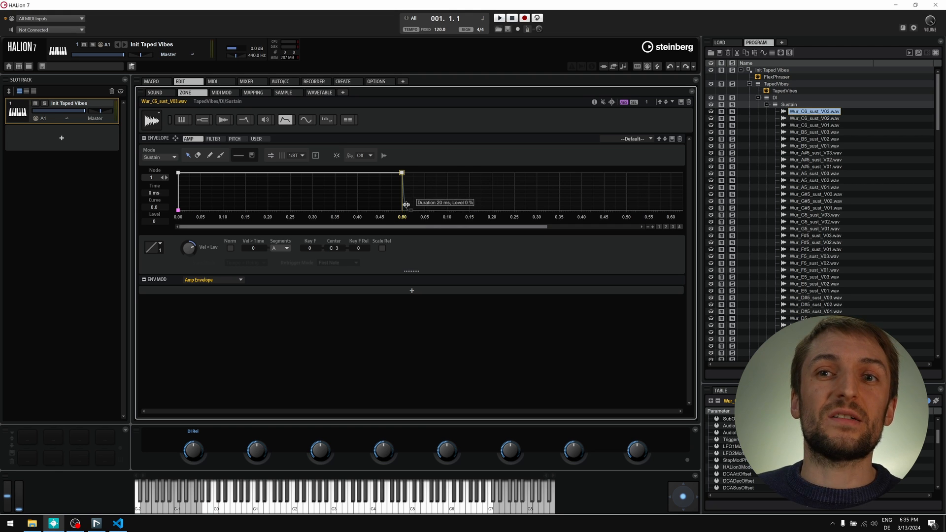
{"action": "key", "text": "Down"}
{"action": "key", "text": "Down"}
{"action": "key", "text": "Down"}
{"action": "key", "text": "Down"}
{"action": "key", "text": "Down"}
{"action": "key", "text": "Down"}
{"action": "key", "text": "Down"}
{"action": "key", "text": "Down"}
{"action": "key", "text": "Down"}
{"action": "key", "text": "Down"}
{"action": "key", "text": "Down"}
{"action": "key", "text": "Down"}
{"action": "key", "text": "Down"}
{"action": "key", "text": "Down"}
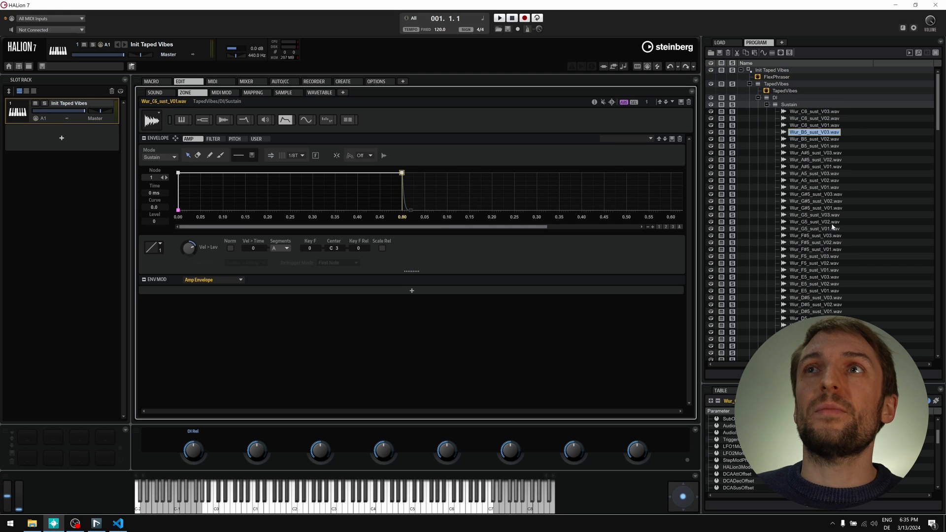
{"action": "key", "text": "Down"}
{"action": "key", "text": "Down"}
{"action": "key", "text": "Down"}
{"action": "key", "text": "Down"}
{"action": "key", "text": "Down"}
{"action": "key", "text": "Down"}
{"action": "key", "text": "Down"}
{"action": "key", "text": "Down"}
{"action": "key", "text": "Down"}
{"action": "key", "text": "Down"}
{"action": "key", "text": "Down"}
{"action": "key", "text": "Down"}
{"action": "key", "text": "Down"}
{"action": "key", "text": "Down"}
{"action": "key", "text": "Down"}
{"action": "key", "text": "Down"}
{"action": "key", "text": "Down"}
{"action": "key", "text": "Down"}
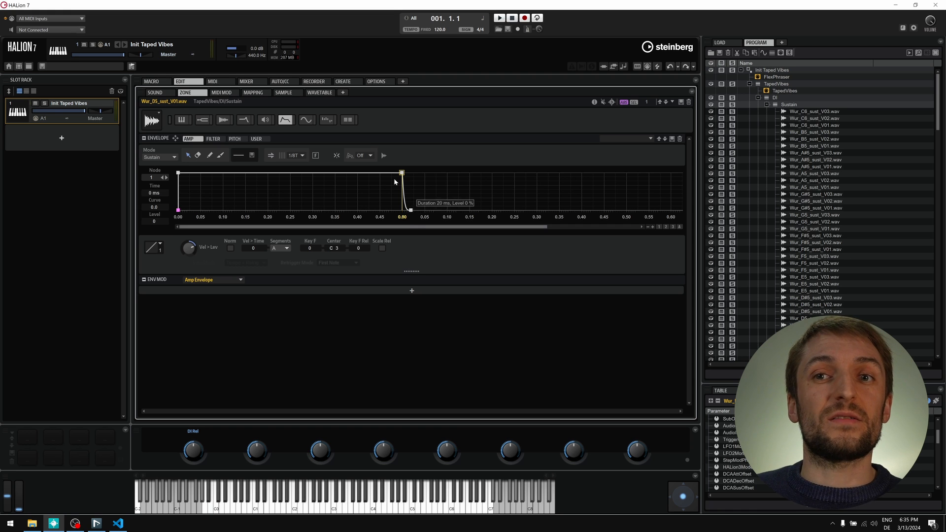
{"action": "right_click", "coordinate": [426, 196]}
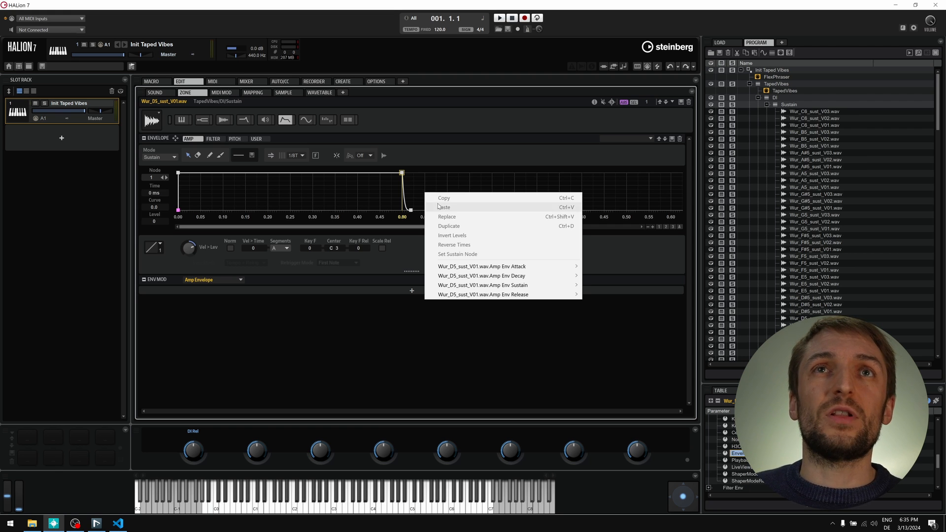
{"action": "mouse_move", "coordinate": [487, 296]}
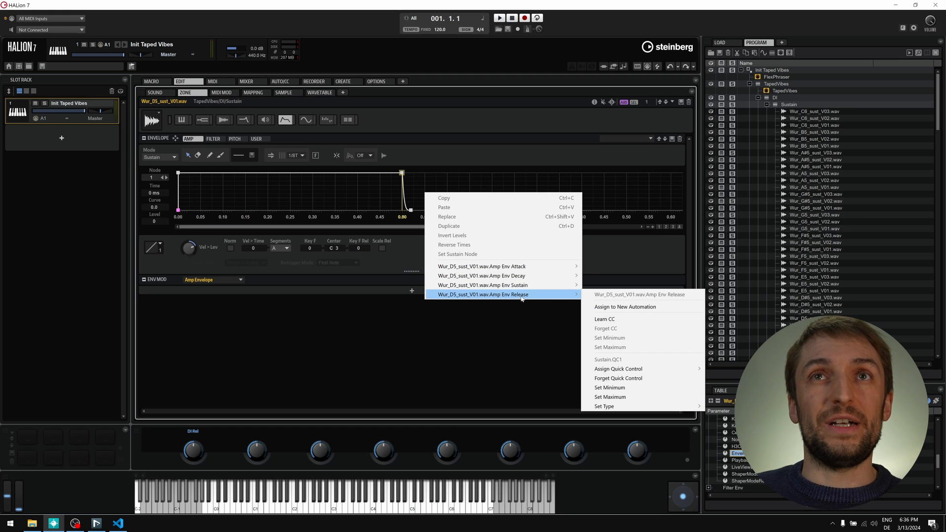
{"action": "mouse_move", "coordinate": [657, 369]}
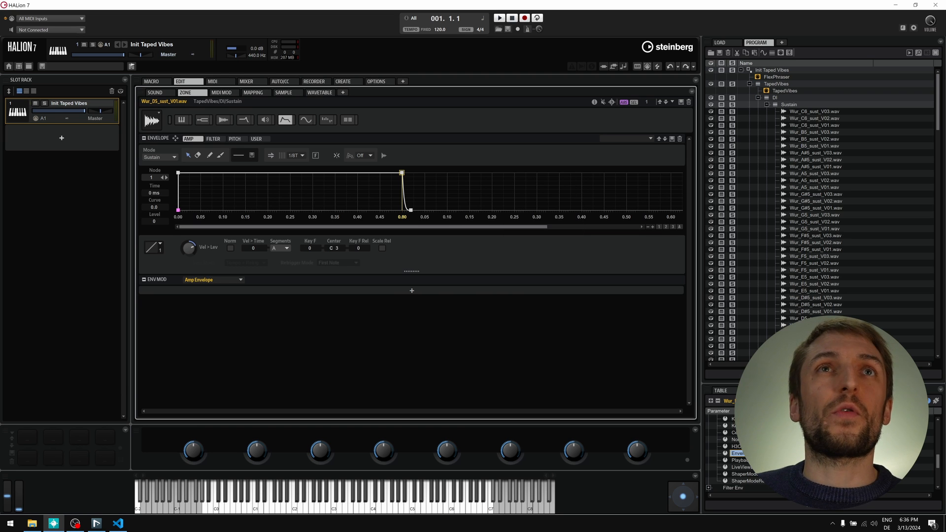
{"action": "left_click", "coordinate": [777, 84]}
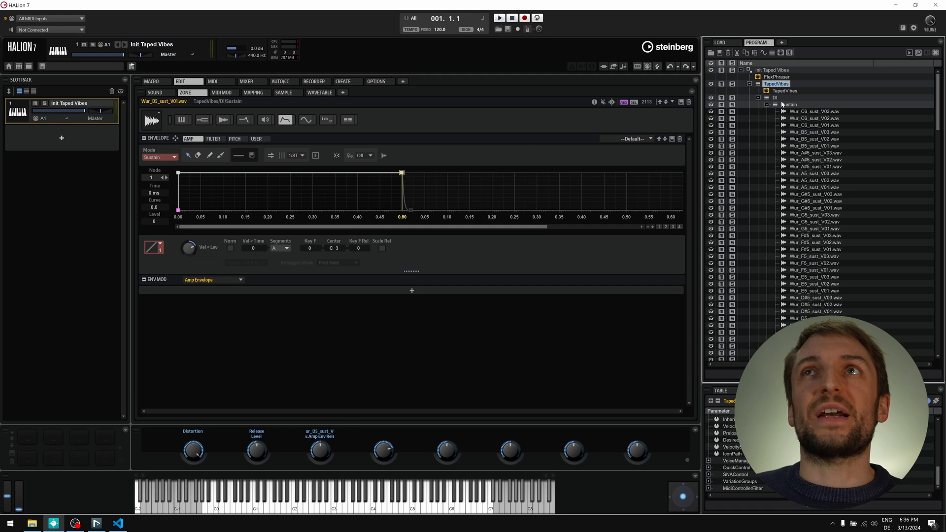
- With the Sustain layer selected, assign Amp Env Release to a TapedVibes quick control
{"action": "right_click", "coordinate": [783, 106]}
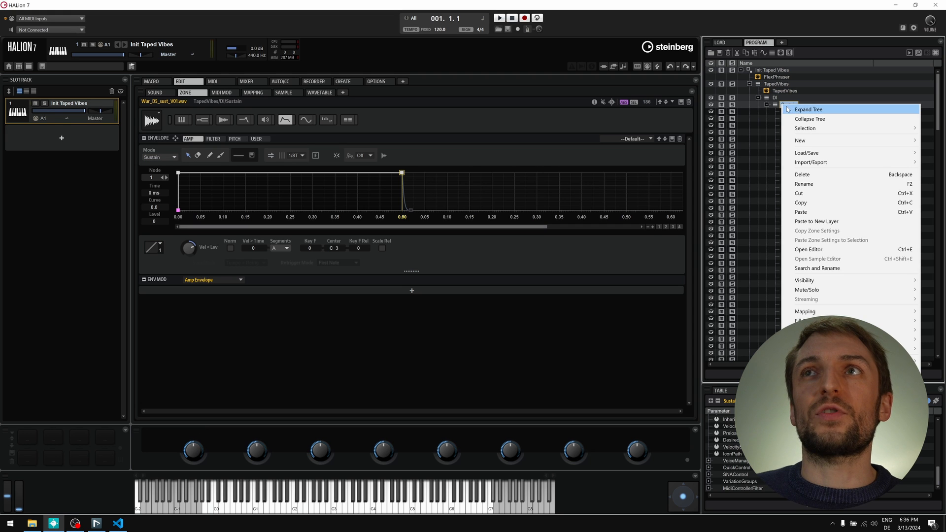
{"action": "left_click", "coordinate": [777, 107]}
{"action": "right_click", "coordinate": [409, 185]}
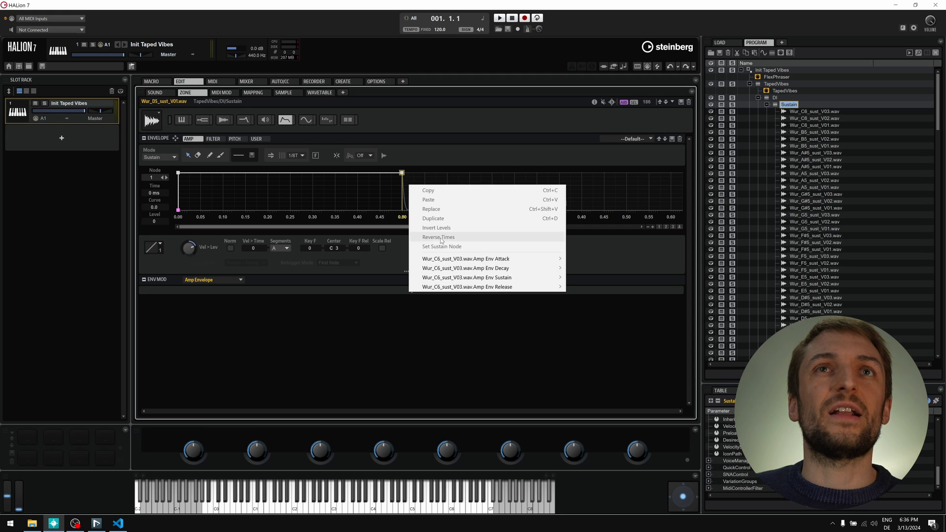
{"action": "mouse_move", "coordinate": [480, 290]}
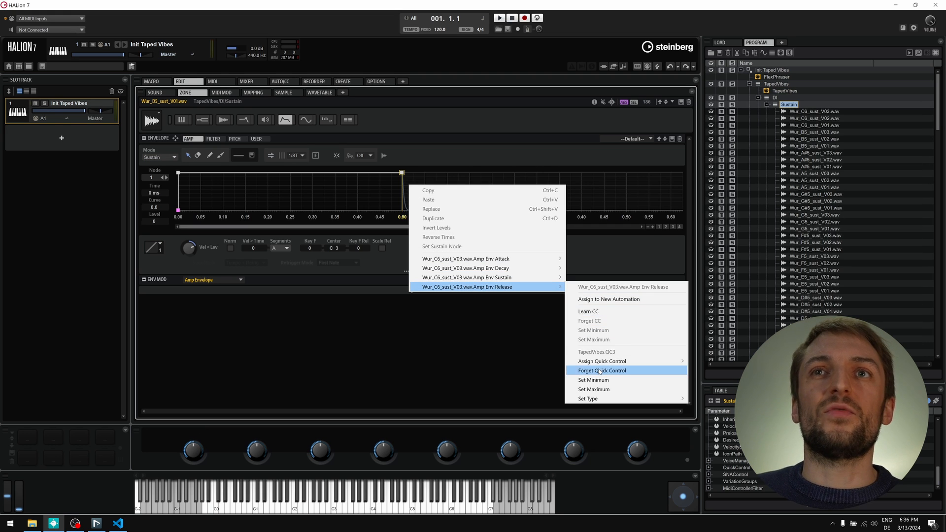
{"action": "mouse_move", "coordinate": [607, 362]}
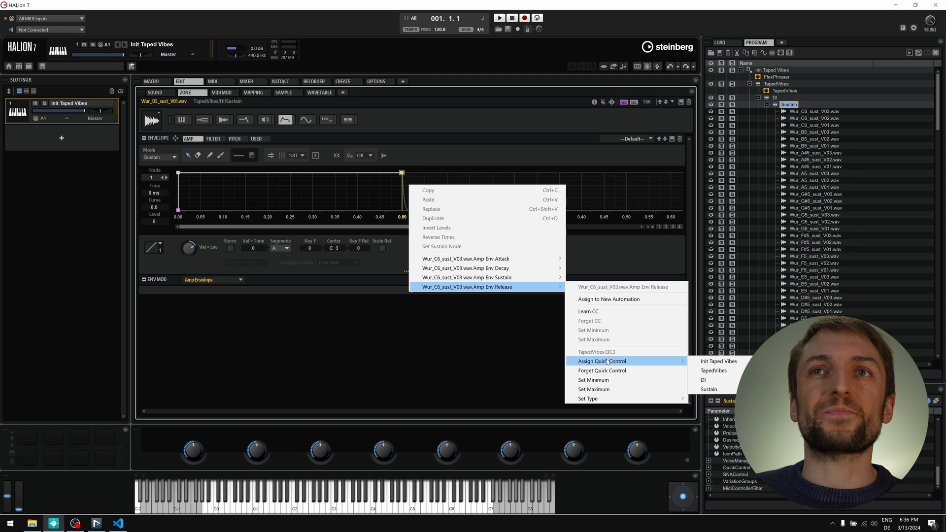
{"action": "left_click", "coordinate": [715, 371]}
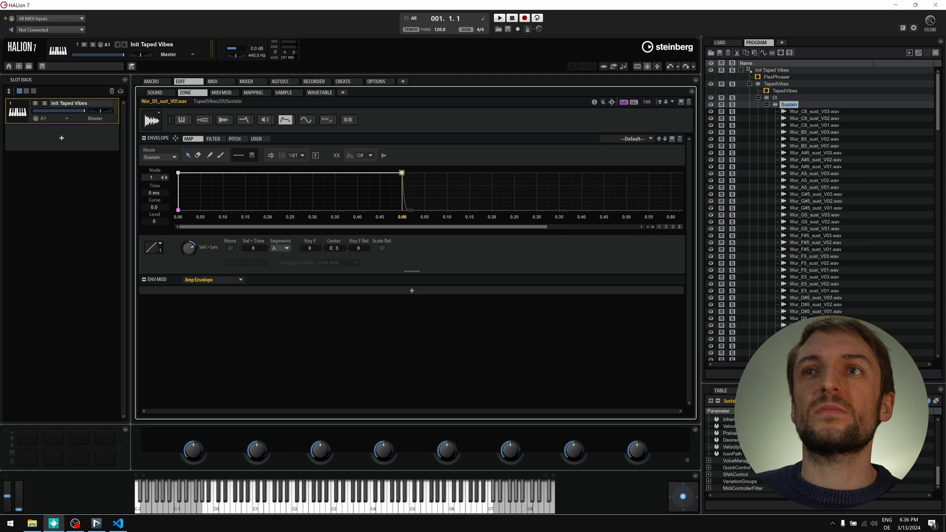
- Rename quick control 3 to 'Release Length'
{"action": "left_click", "coordinate": [167, 93]}
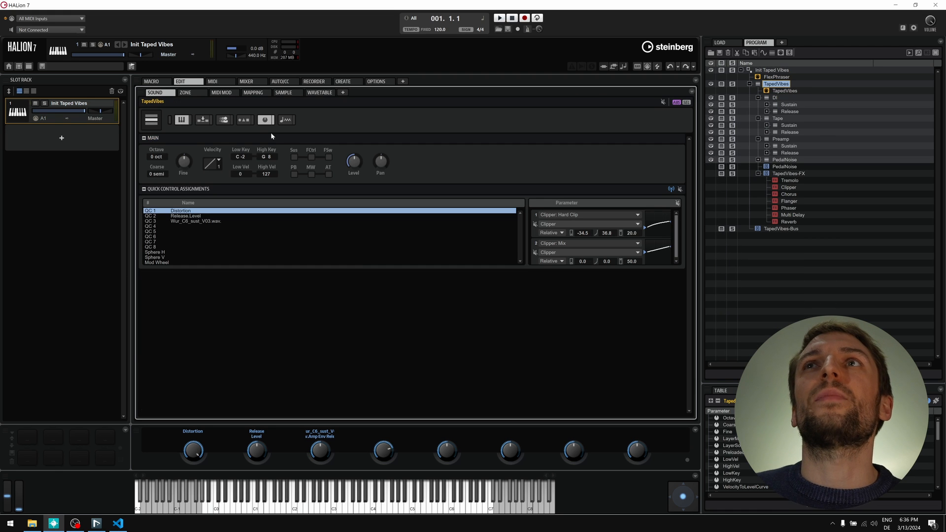
{"action": "left_click", "coordinate": [204, 221]}
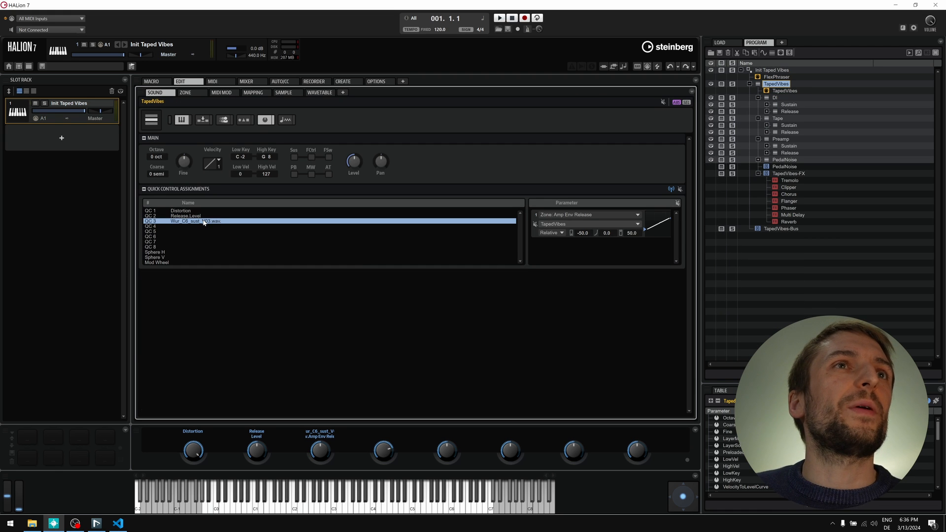
{"action": "double_click", "coordinate": [203, 221]}
{"action": "key", "text": "BackSpace"}
{"action": "key", "text": "BackSpace"}
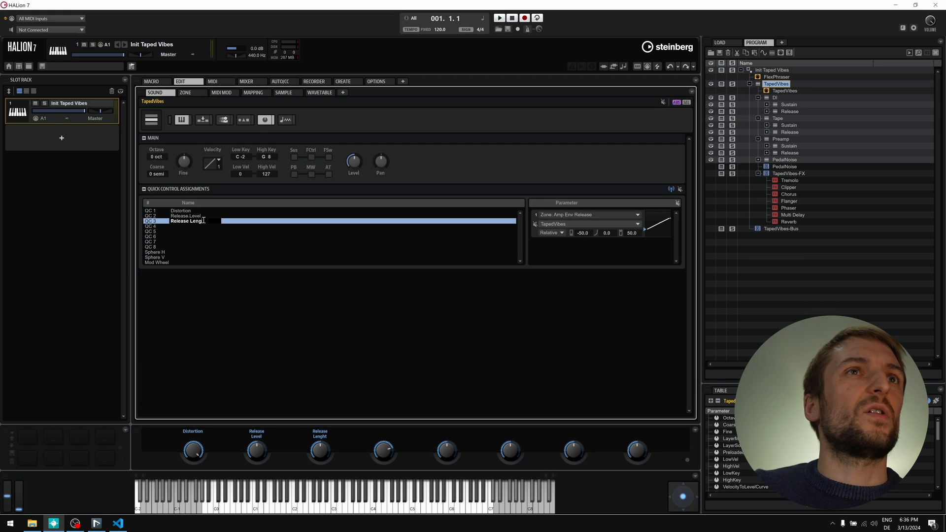
{"action": "type", "text": "t"}
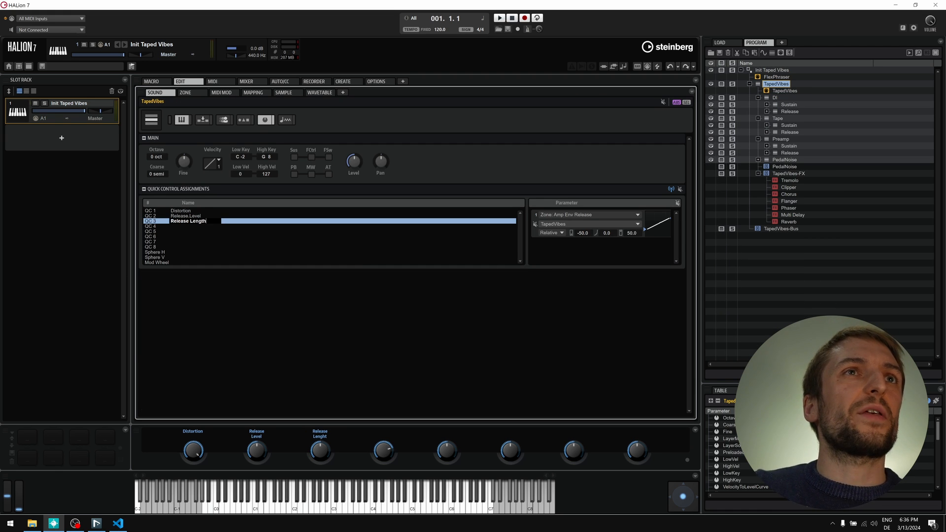
{"action": "type", "text": "h"}
{"action": "key", "text": "Return"}
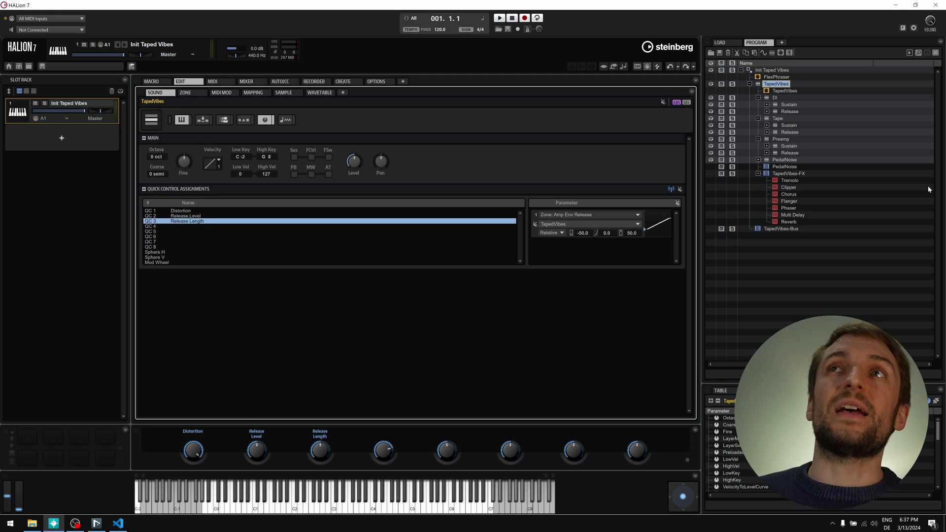
- Put the Reverb's Mix on TapedVibes quick control 4, then drag A Soulful Vibe into a new slot
{"action": "left_click", "coordinate": [794, 104]}
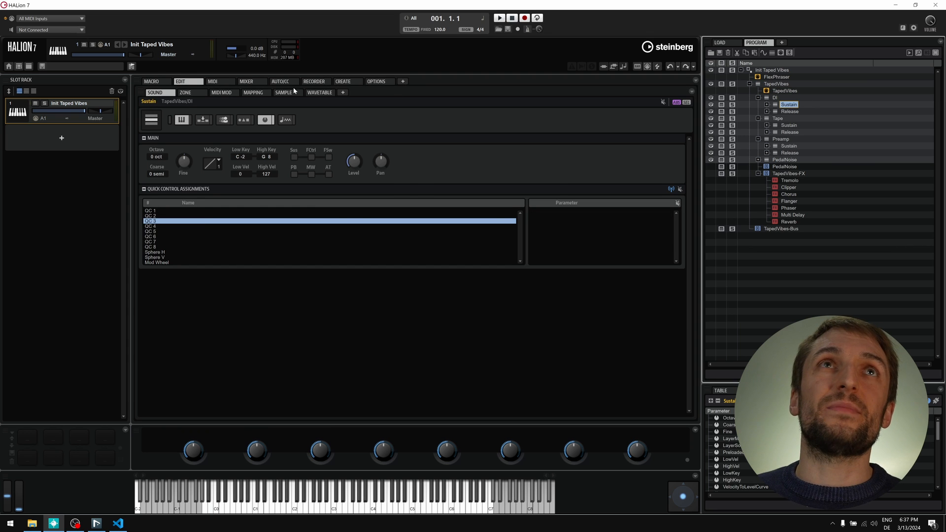
{"action": "left_click", "coordinate": [185, 93]}
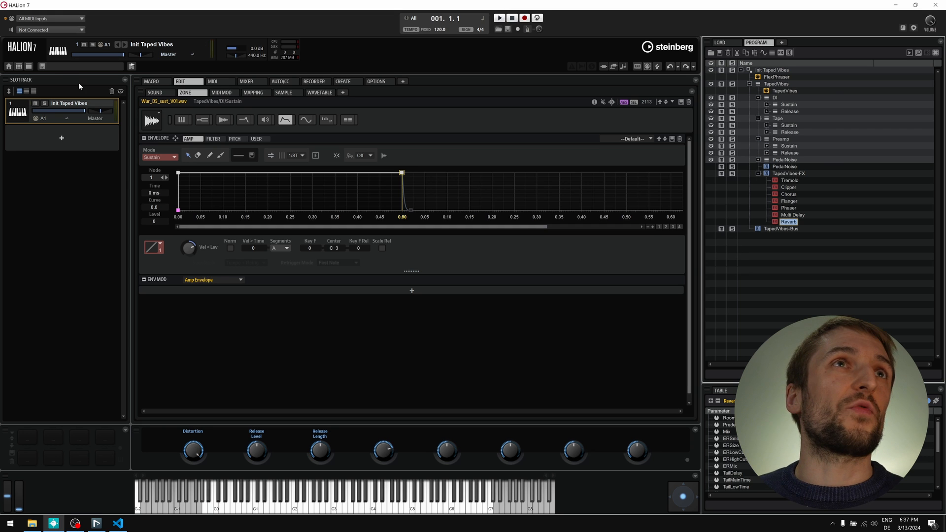
{"action": "left_click", "coordinate": [169, 93]}
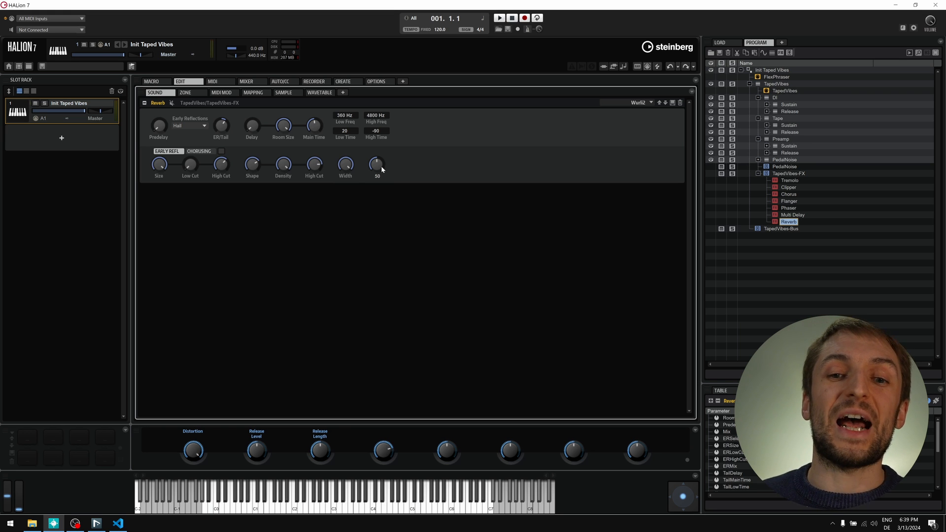
{"action": "right_click", "coordinate": [382, 169]}
{"action": "mouse_move", "coordinate": [429, 236]}
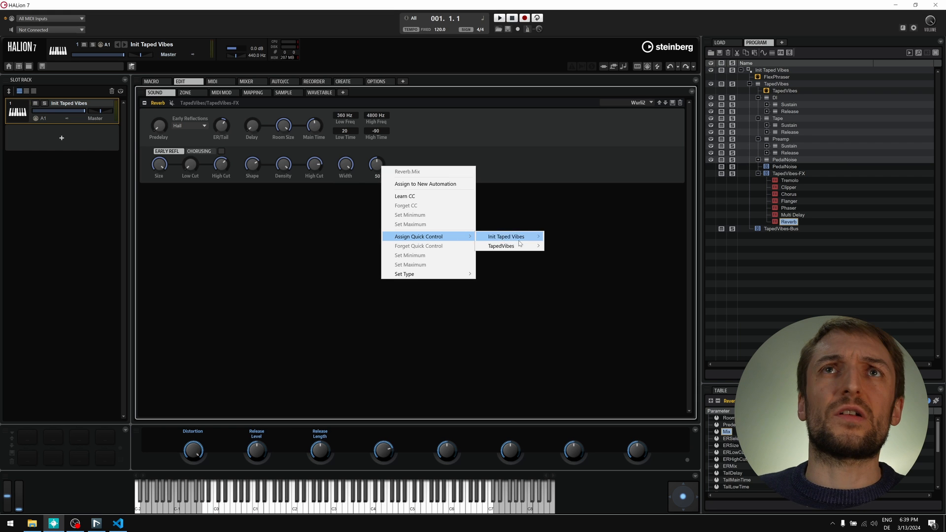
{"action": "mouse_move", "coordinate": [507, 246]}
{"action": "left_click", "coordinate": [574, 274]}
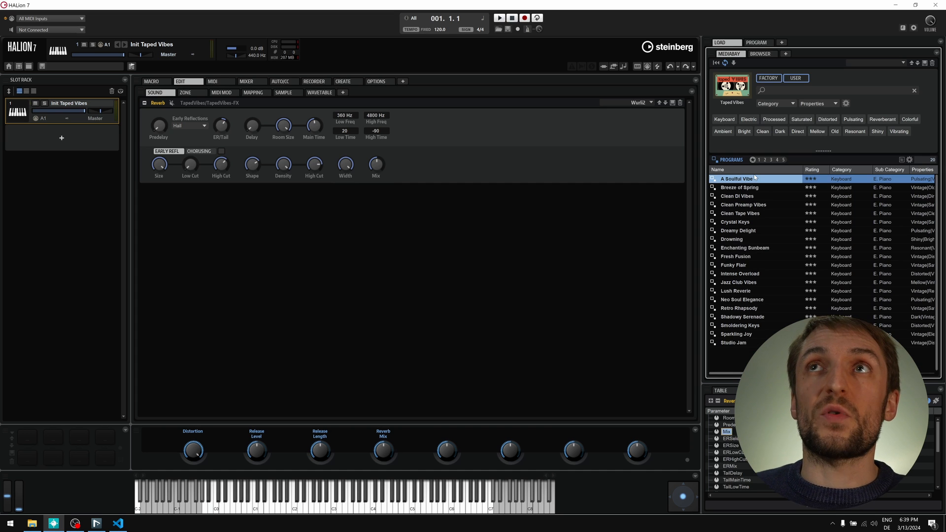
{"action": "left_click_drag", "start_coordinate": [755, 178], "coordinate": [76, 144]}
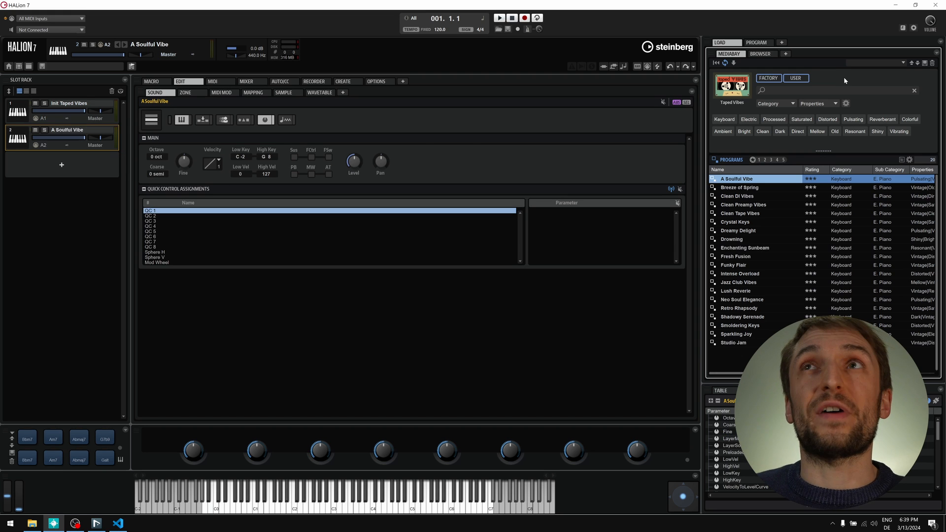
- In A Soulful Vibe's Program tree, expand Taped Vibes and select the TapedVibes layer
{"action": "left_click", "coordinate": [757, 42]}
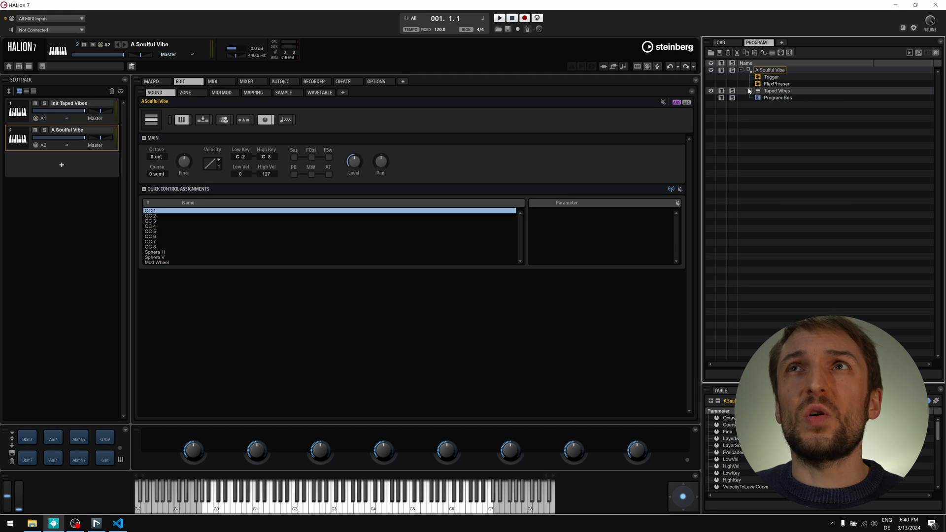
{"action": "left_click", "coordinate": [749, 90]}
{"action": "left_click", "coordinate": [773, 105]}
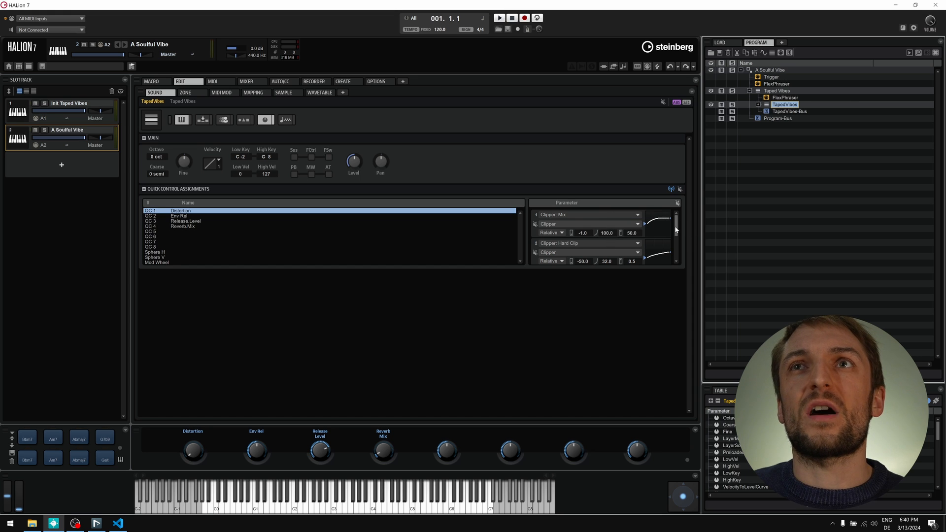
{"action": "left_click_drag", "start_coordinate": [677, 229], "coordinate": [667, 247]}
{"action": "scroll", "coordinate": [667, 246], "scroll_direction": "down", "scroll_amount": 2}
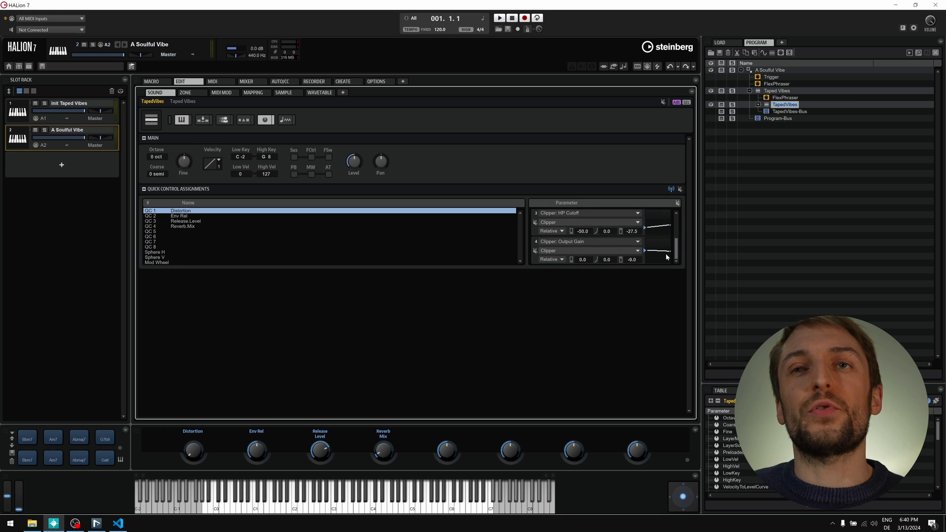
- Inspect the Env Rel, Release.Level and Reverb.Mix quick control assignments
{"action": "left_click", "coordinate": [194, 216]}
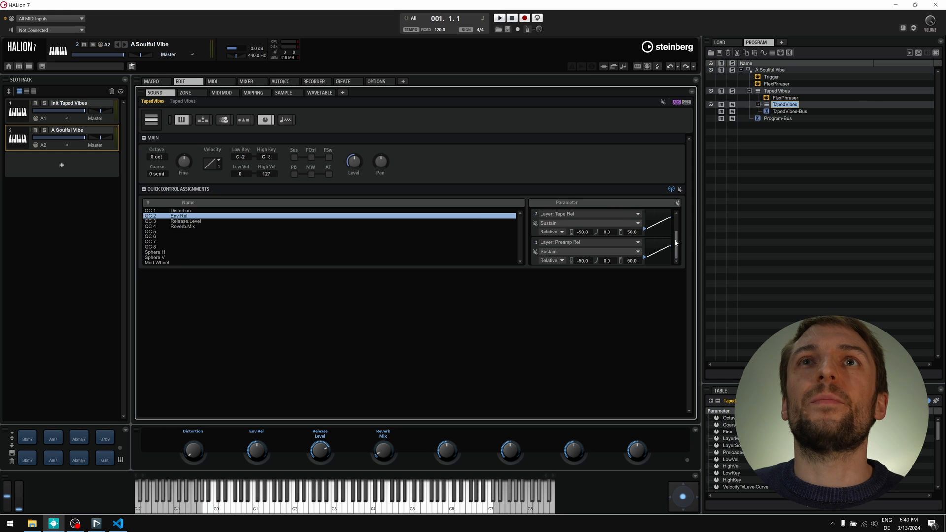
{"action": "left_click_drag", "start_coordinate": [678, 241], "coordinate": [679, 220]}
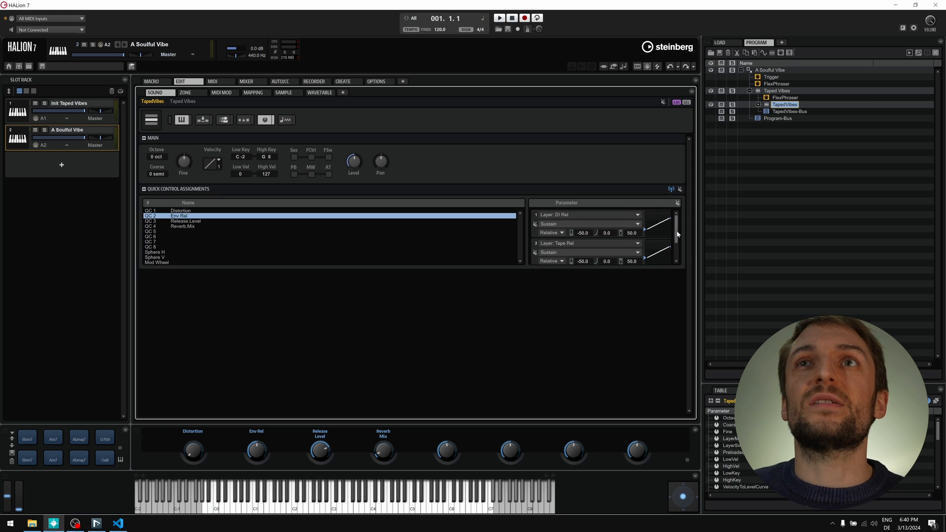
{"action": "left_click_drag", "start_coordinate": [678, 235], "coordinate": [678, 257]}
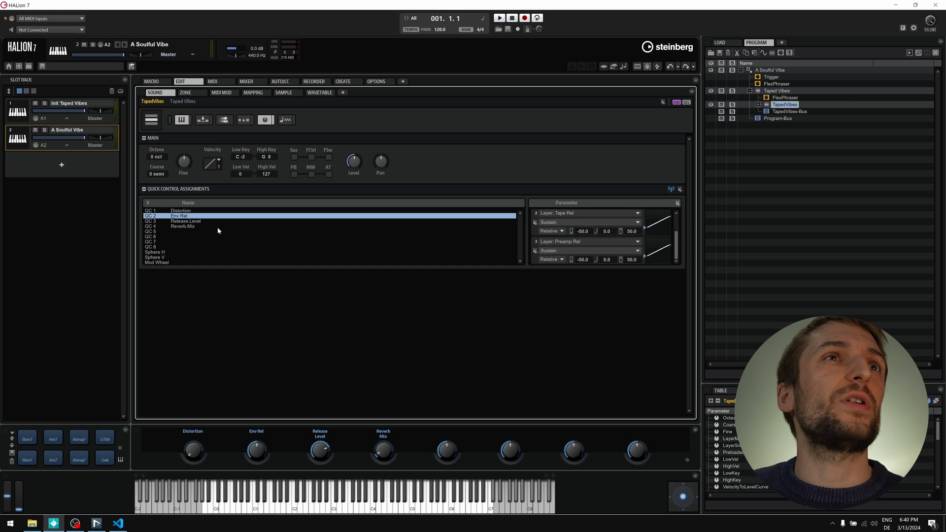
{"action": "left_click", "coordinate": [185, 222]}
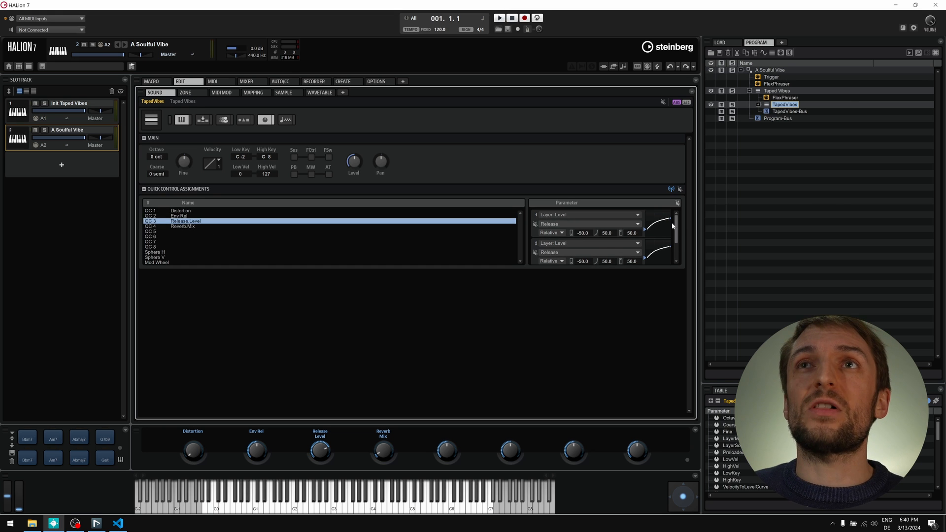
{"action": "mouse_move", "coordinate": [676, 226]}
{"action": "left_mouse_down"}
{"action": "mouse_move", "coordinate": [677, 243]}
{"action": "mouse_move", "coordinate": [679, 220]}
{"action": "left_mouse_up"}
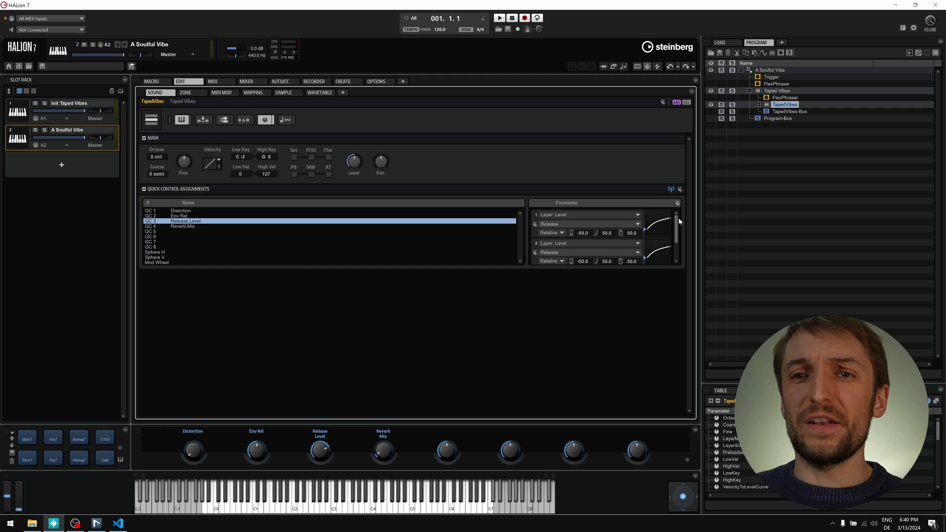
{"action": "left_click", "coordinate": [201, 227]}
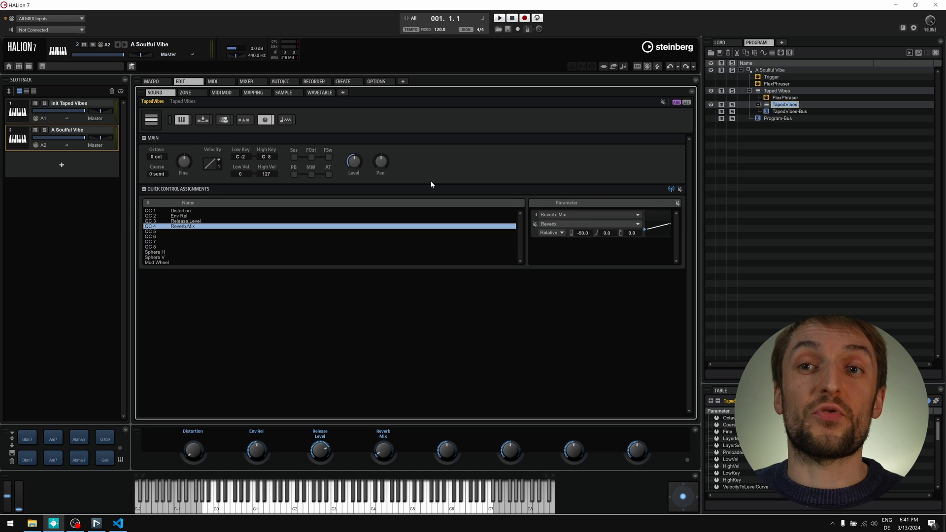
- Switch back to the Init Taped Vibes program in slot 1
{"action": "left_click_drag", "start_coordinate": [68, 105], "coordinate": [69, 106]}
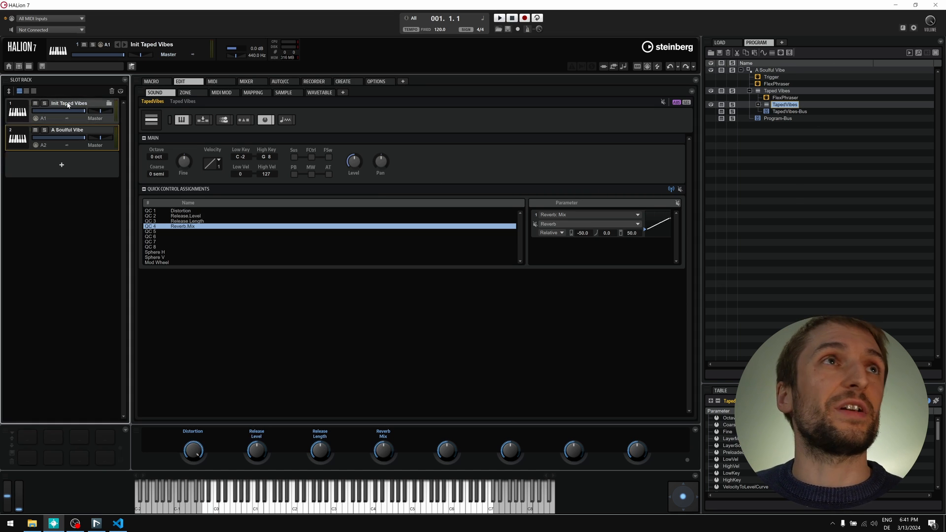